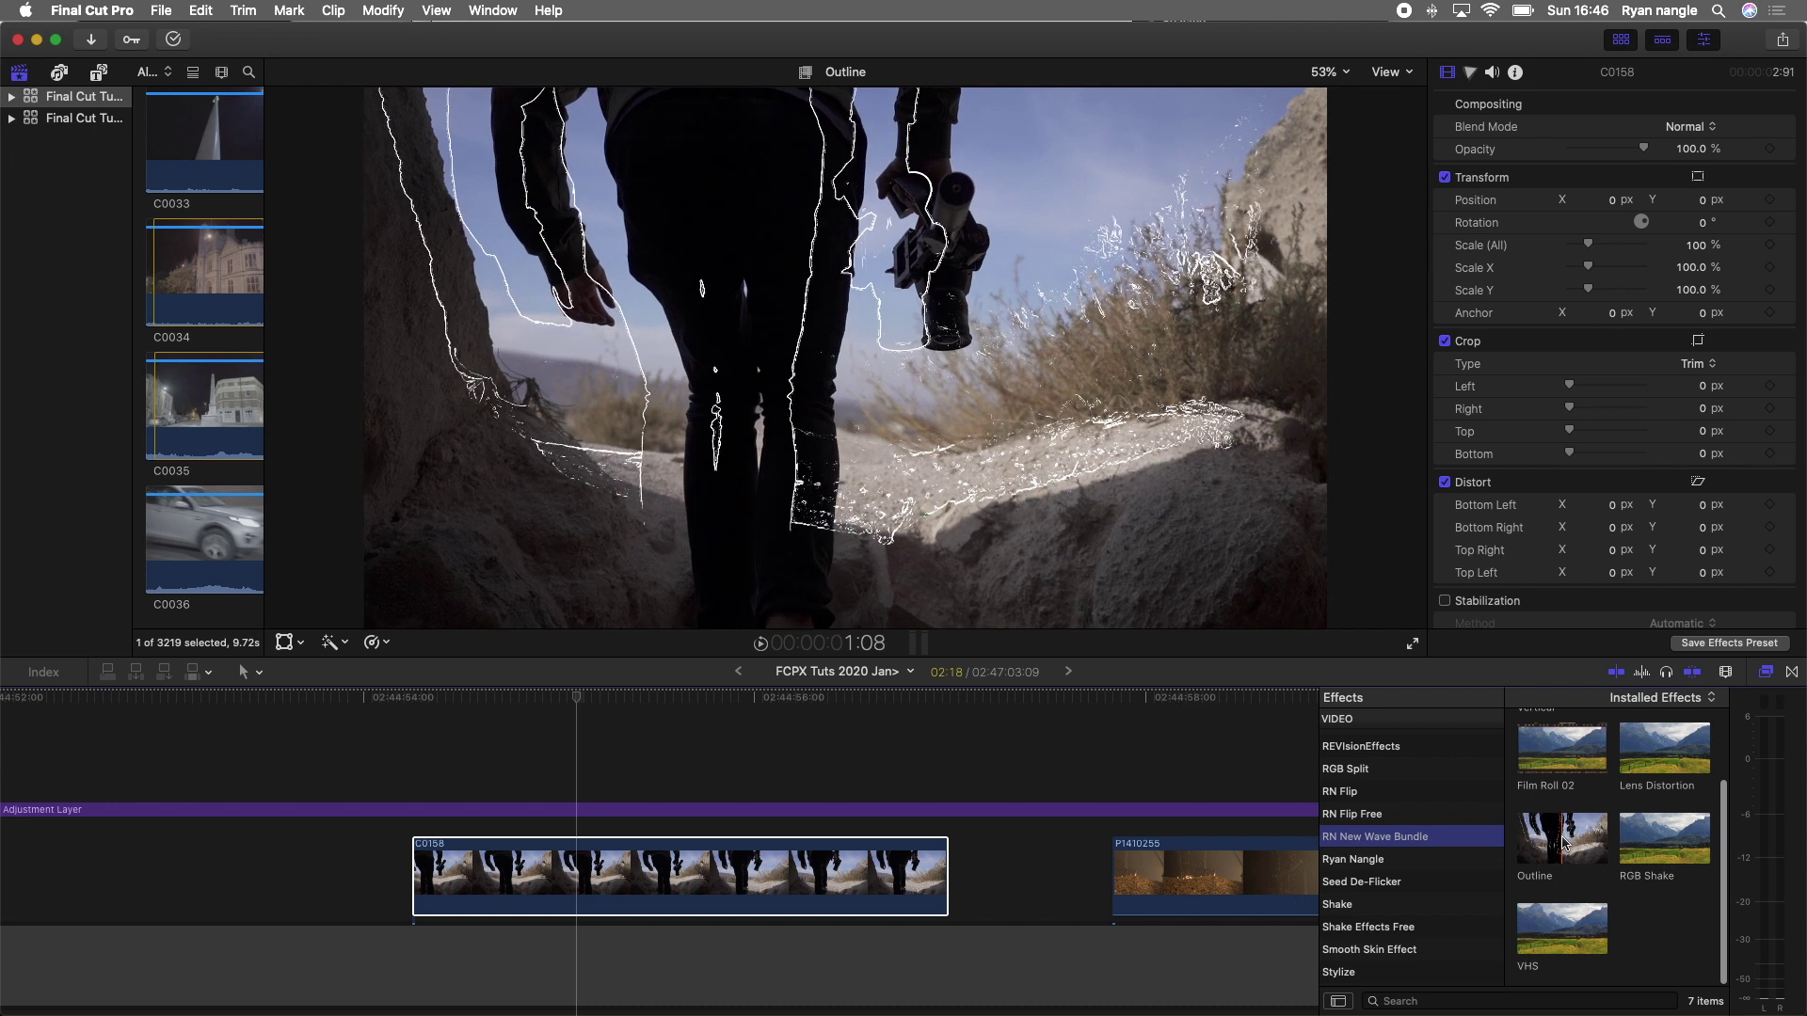
Apply the Outline effect to clip C0158 and play the result in the timeline
{"action": "left_click_drag", "start_coordinate": [1565, 842], "coordinate": [677, 880]}
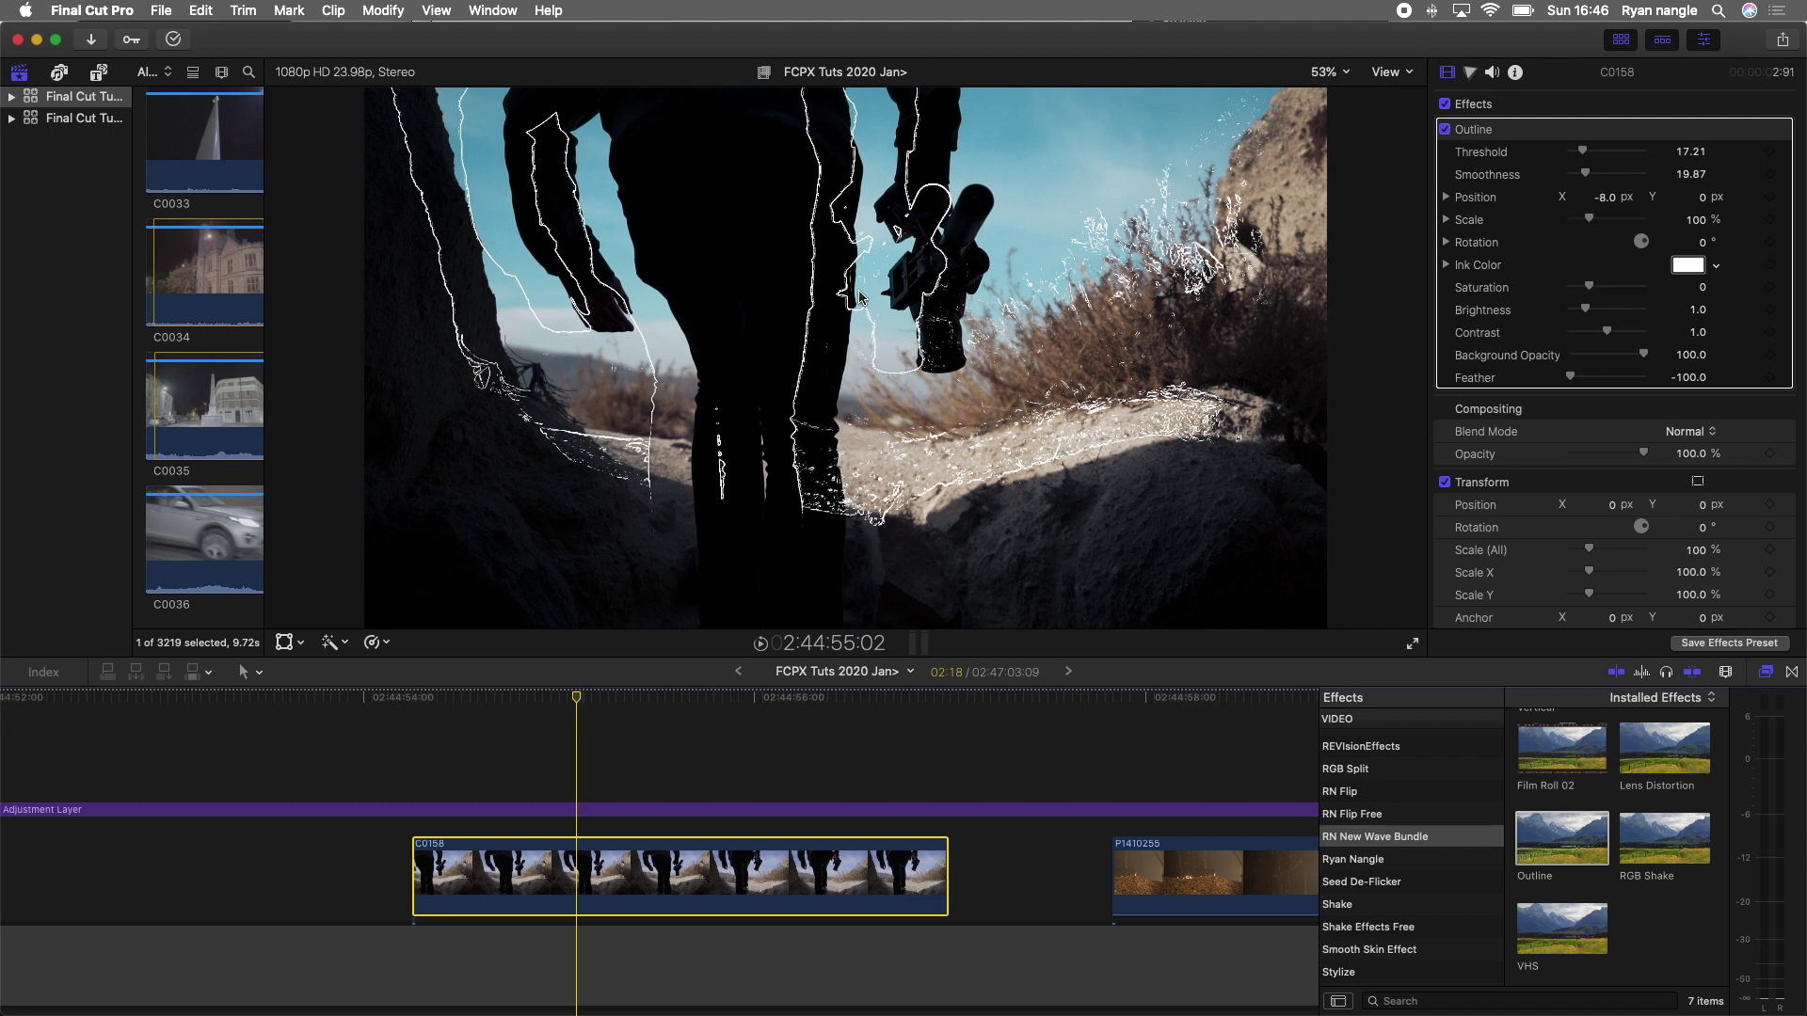
{"action": "key", "text": "space"}
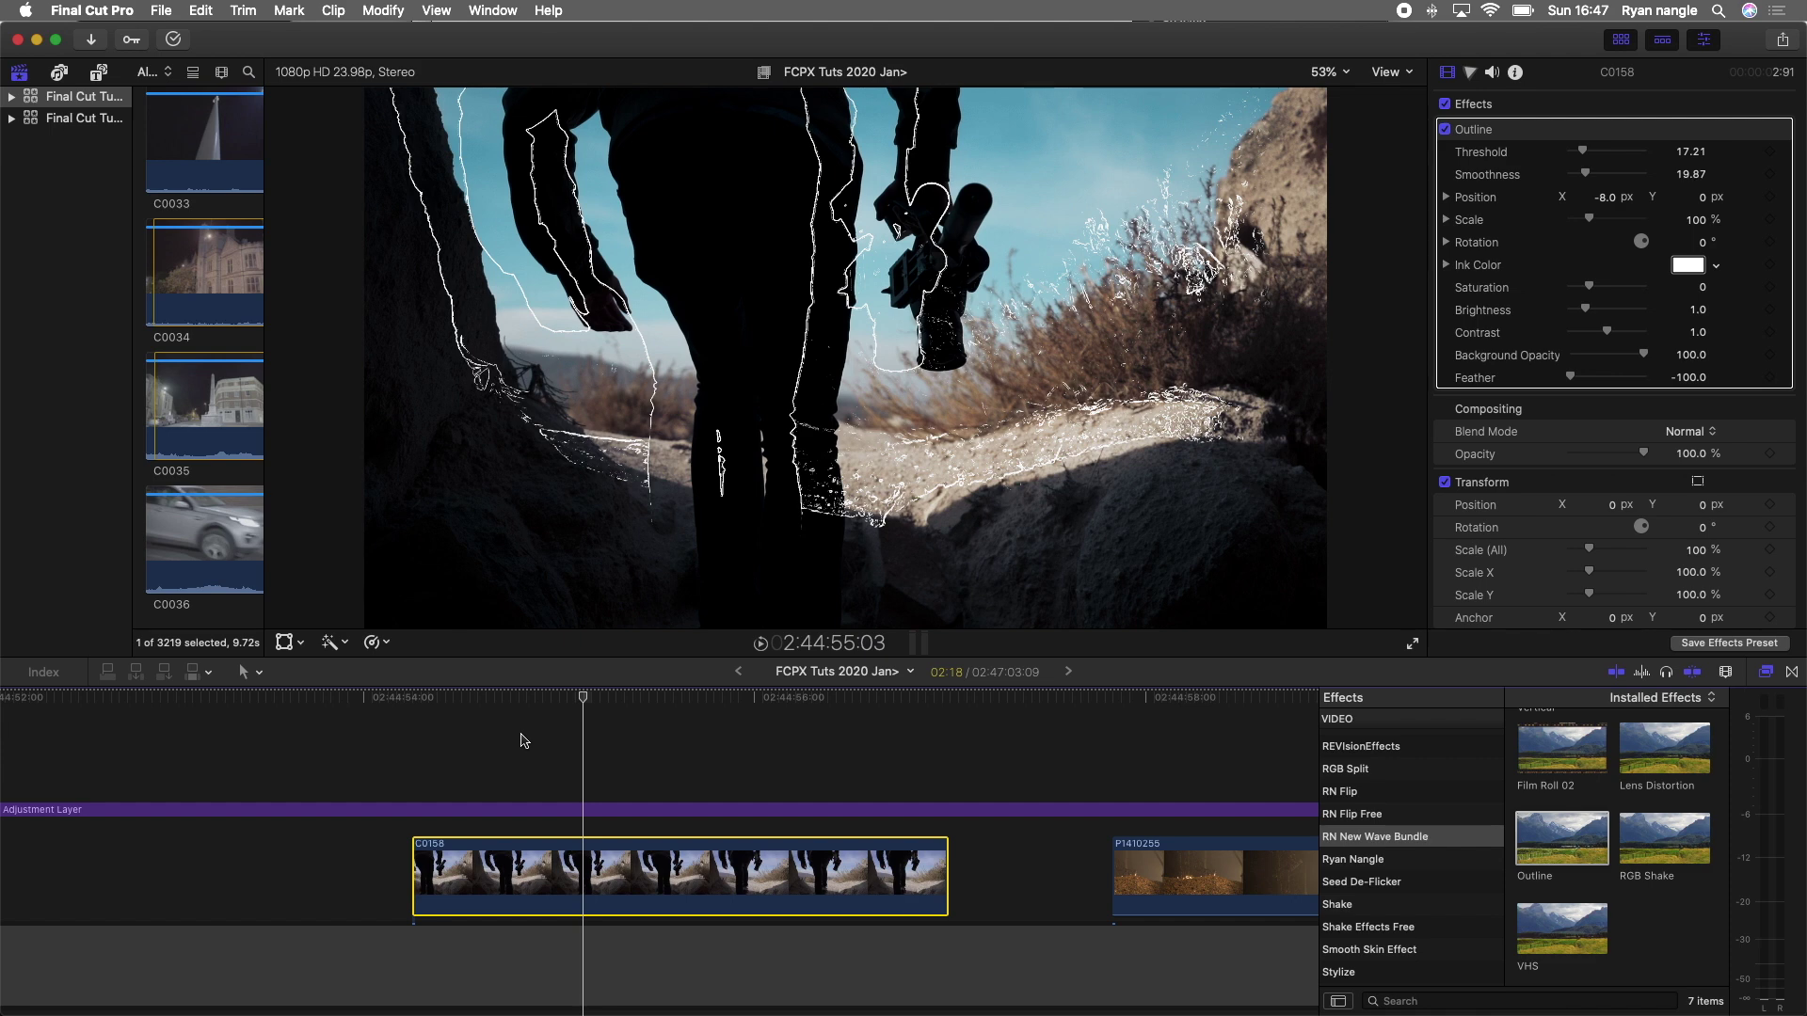
{"action": "key", "text": "space"}
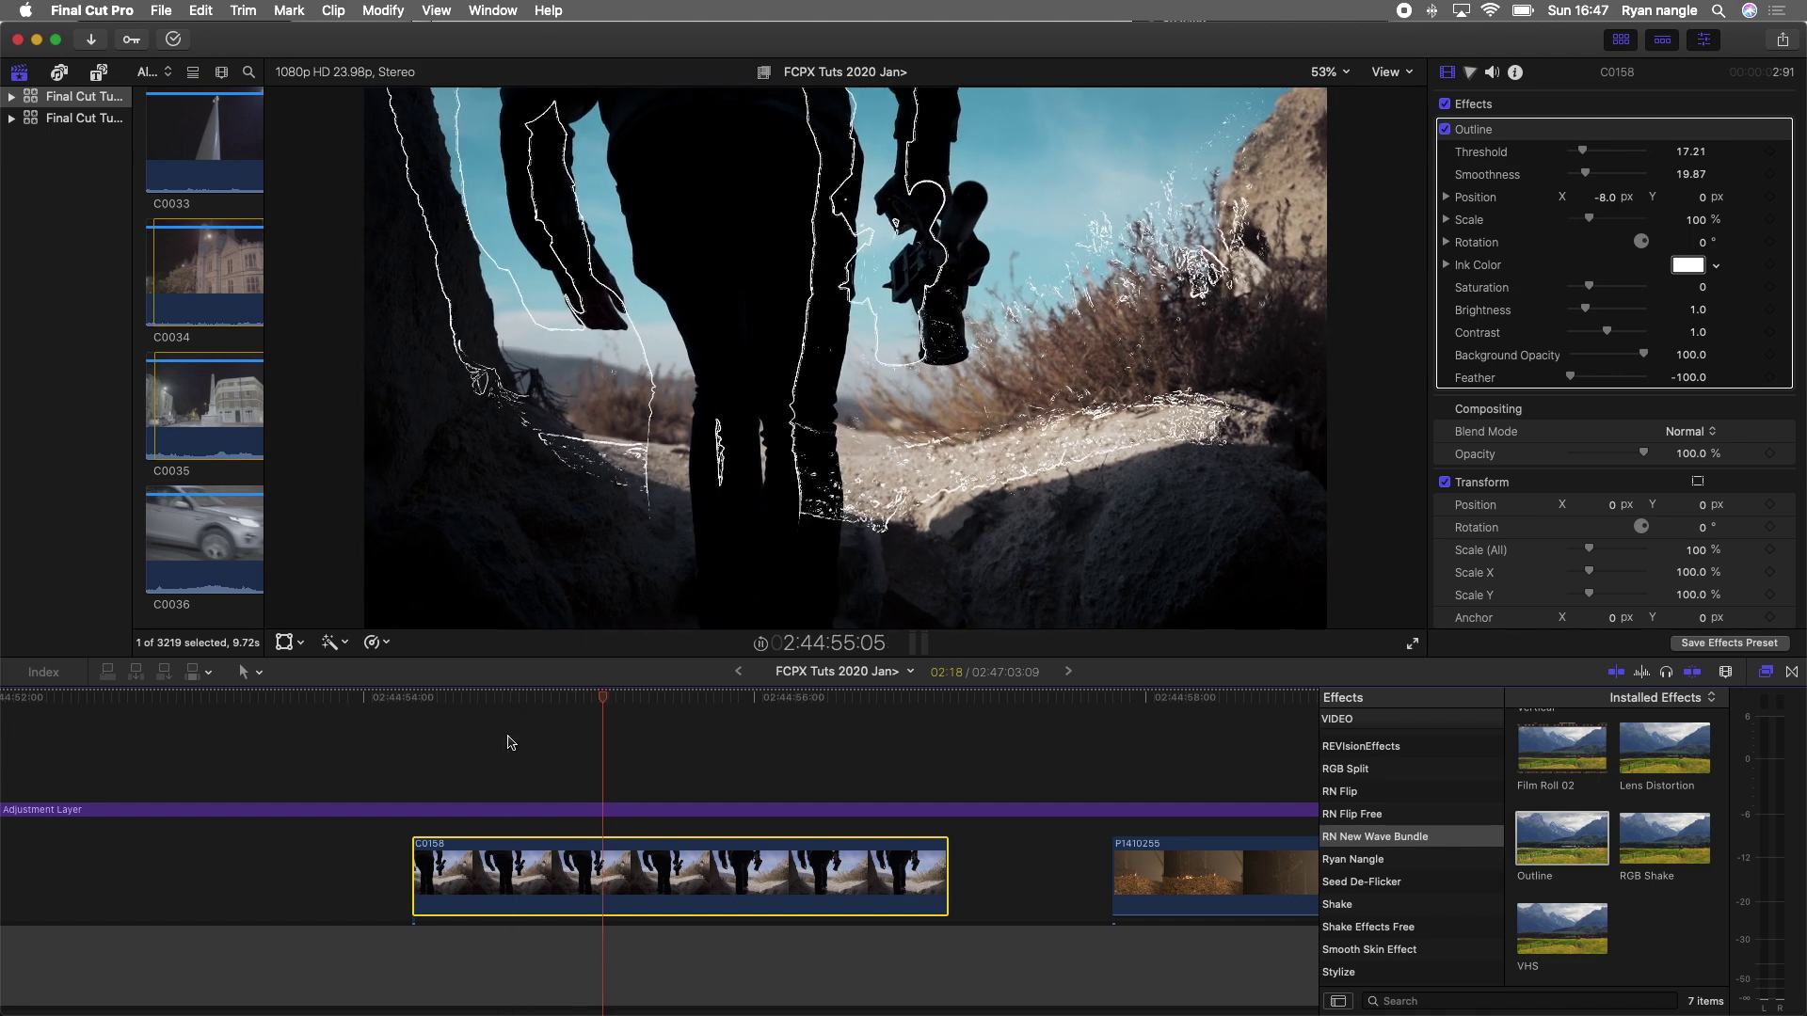
{"action": "key", "text": "space"}
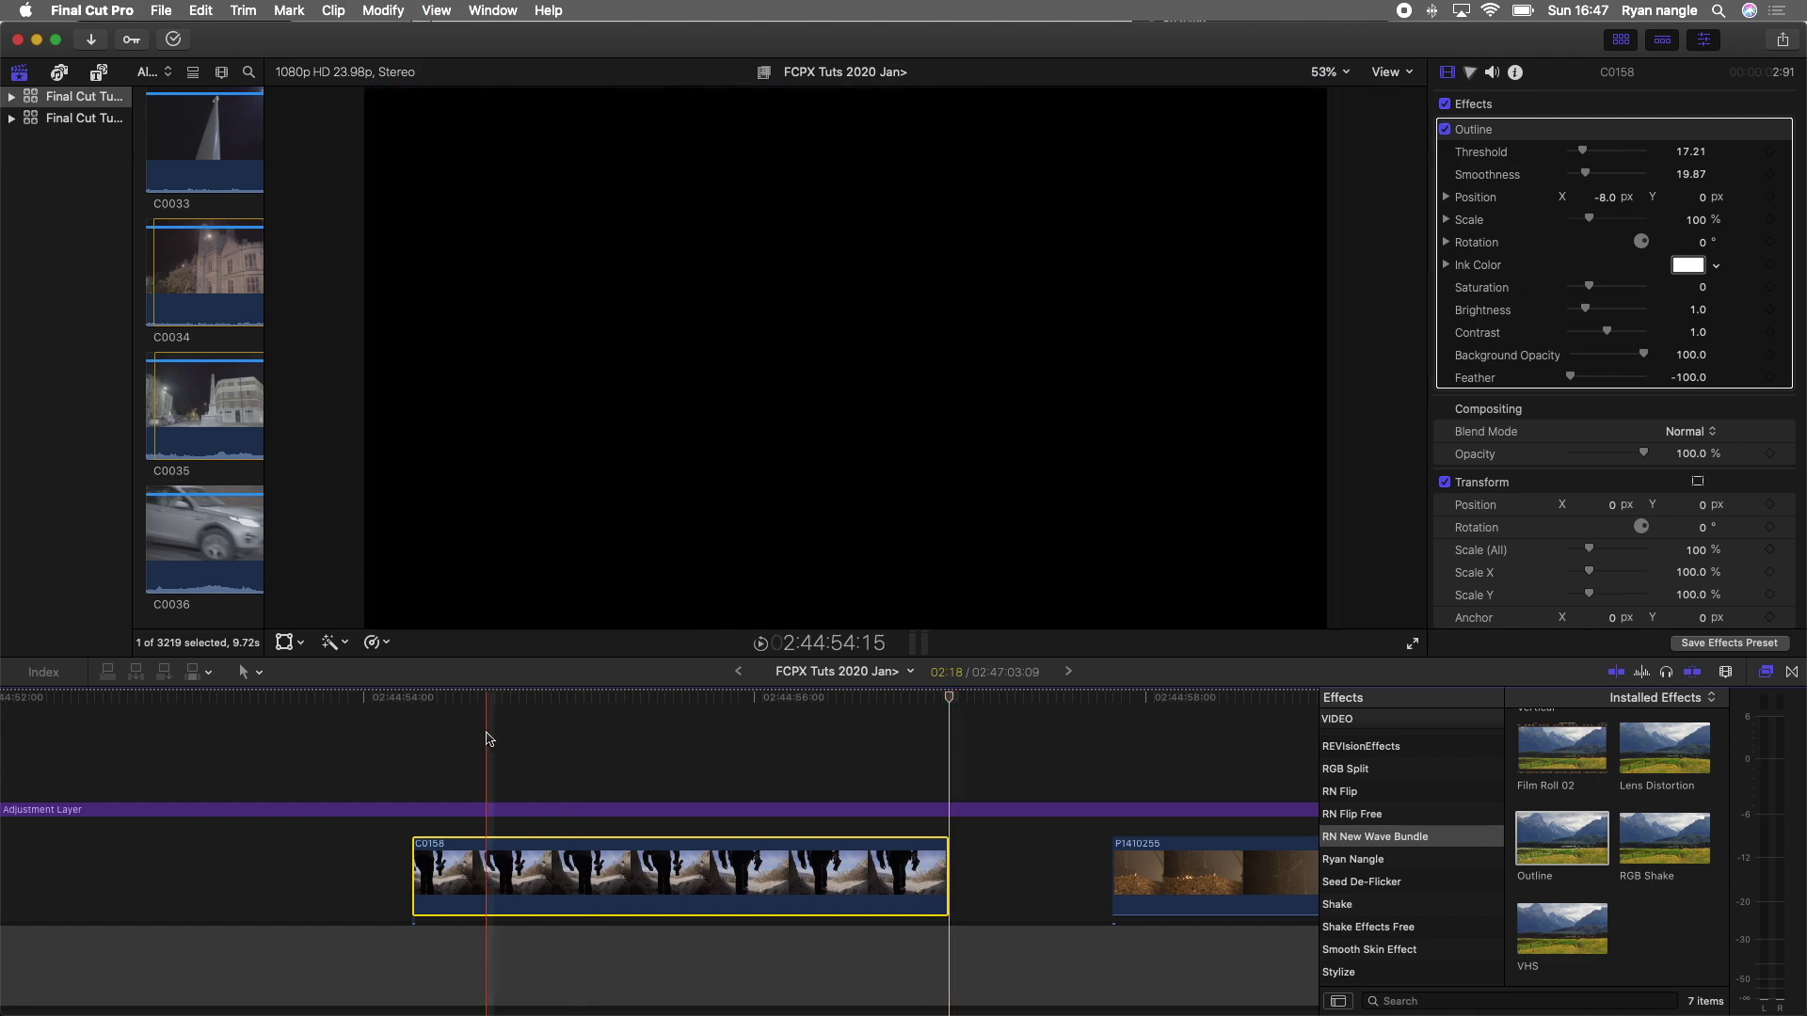
{"action": "key", "text": "space"}
{"action": "key", "text": "space"}
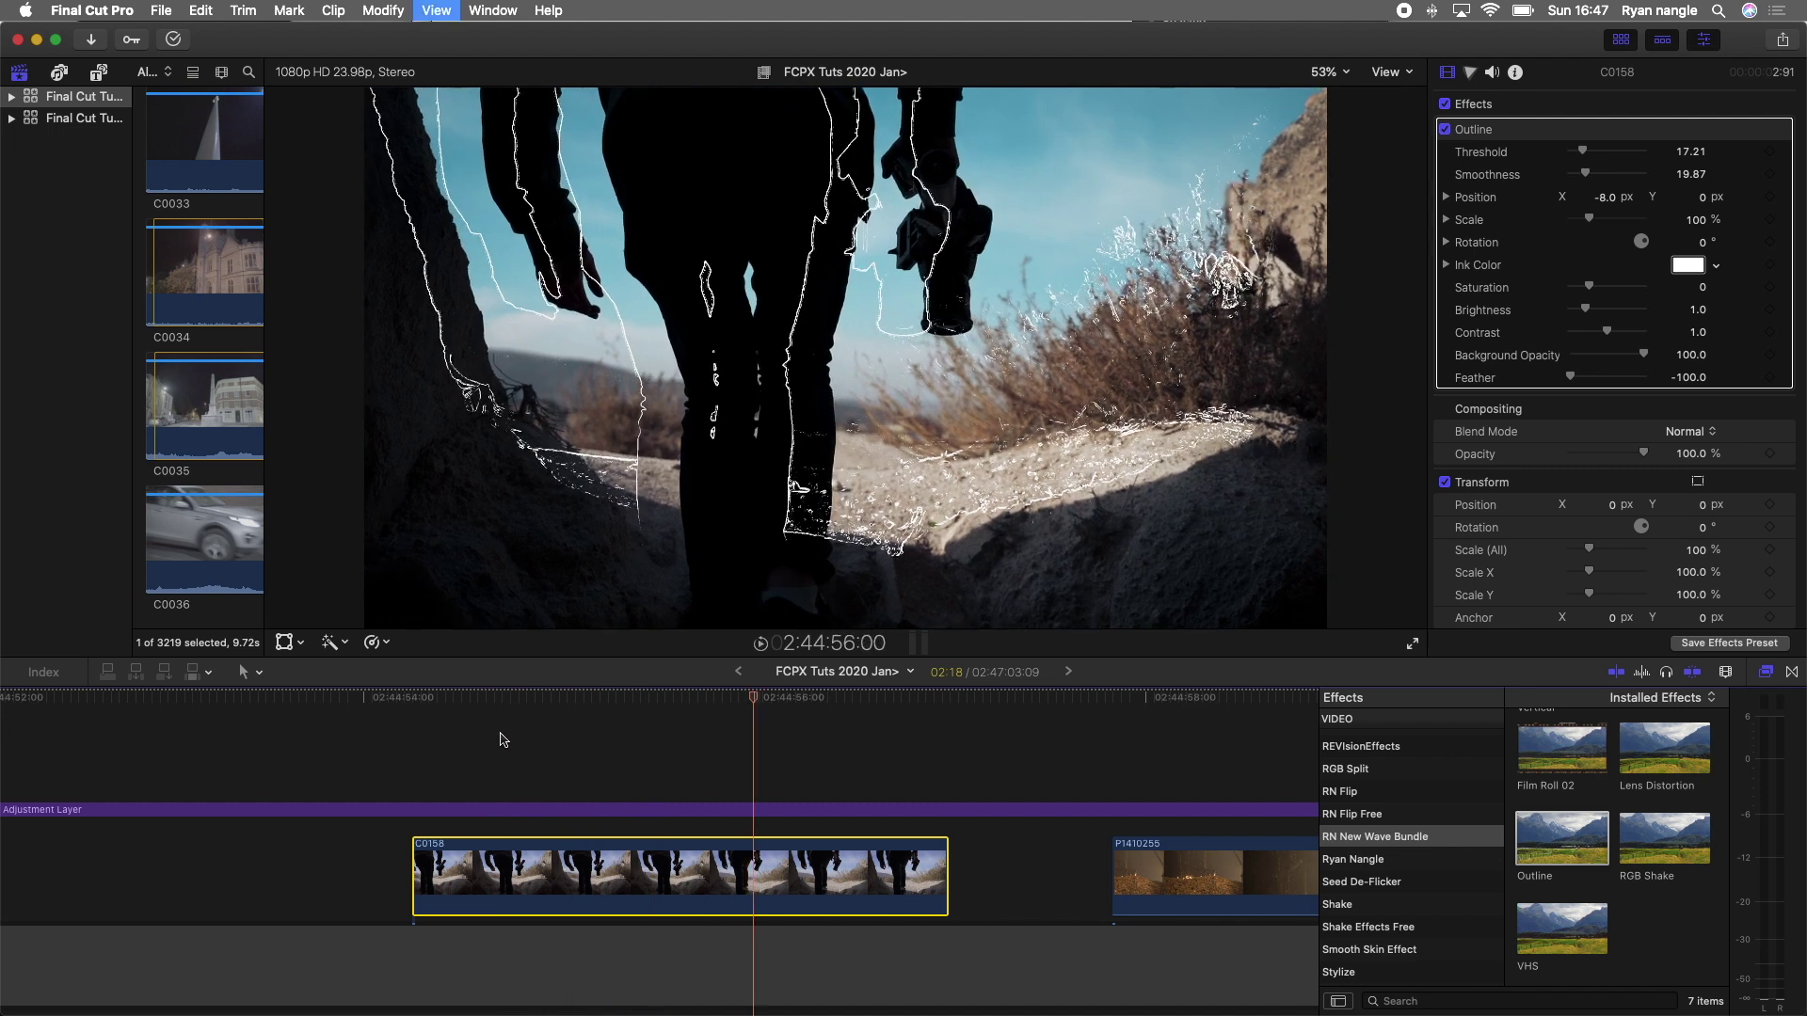
Try the Outline effect with threshold 5.69, smoothness 23.52 and scale 120%, previewing it on the clip
{"action": "left_click_drag", "start_coordinate": [1587, 155], "coordinate": [1577, 158]}
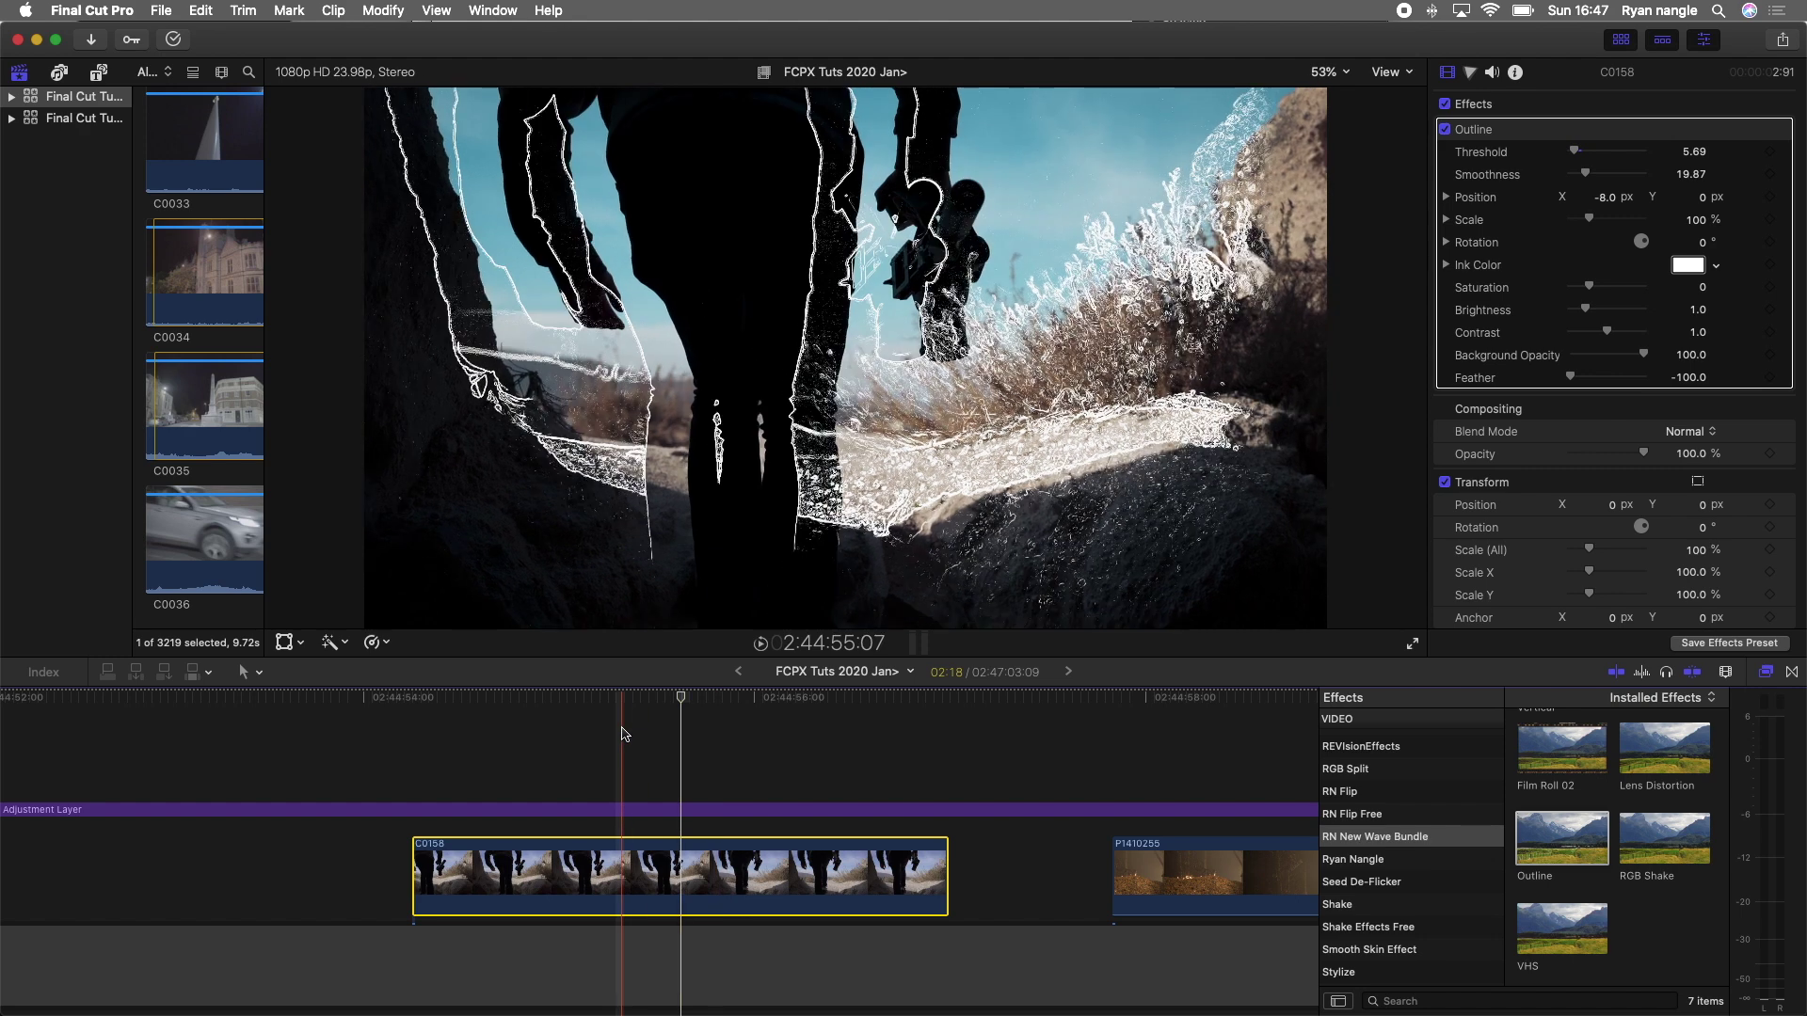
{"action": "key", "text": "space"}
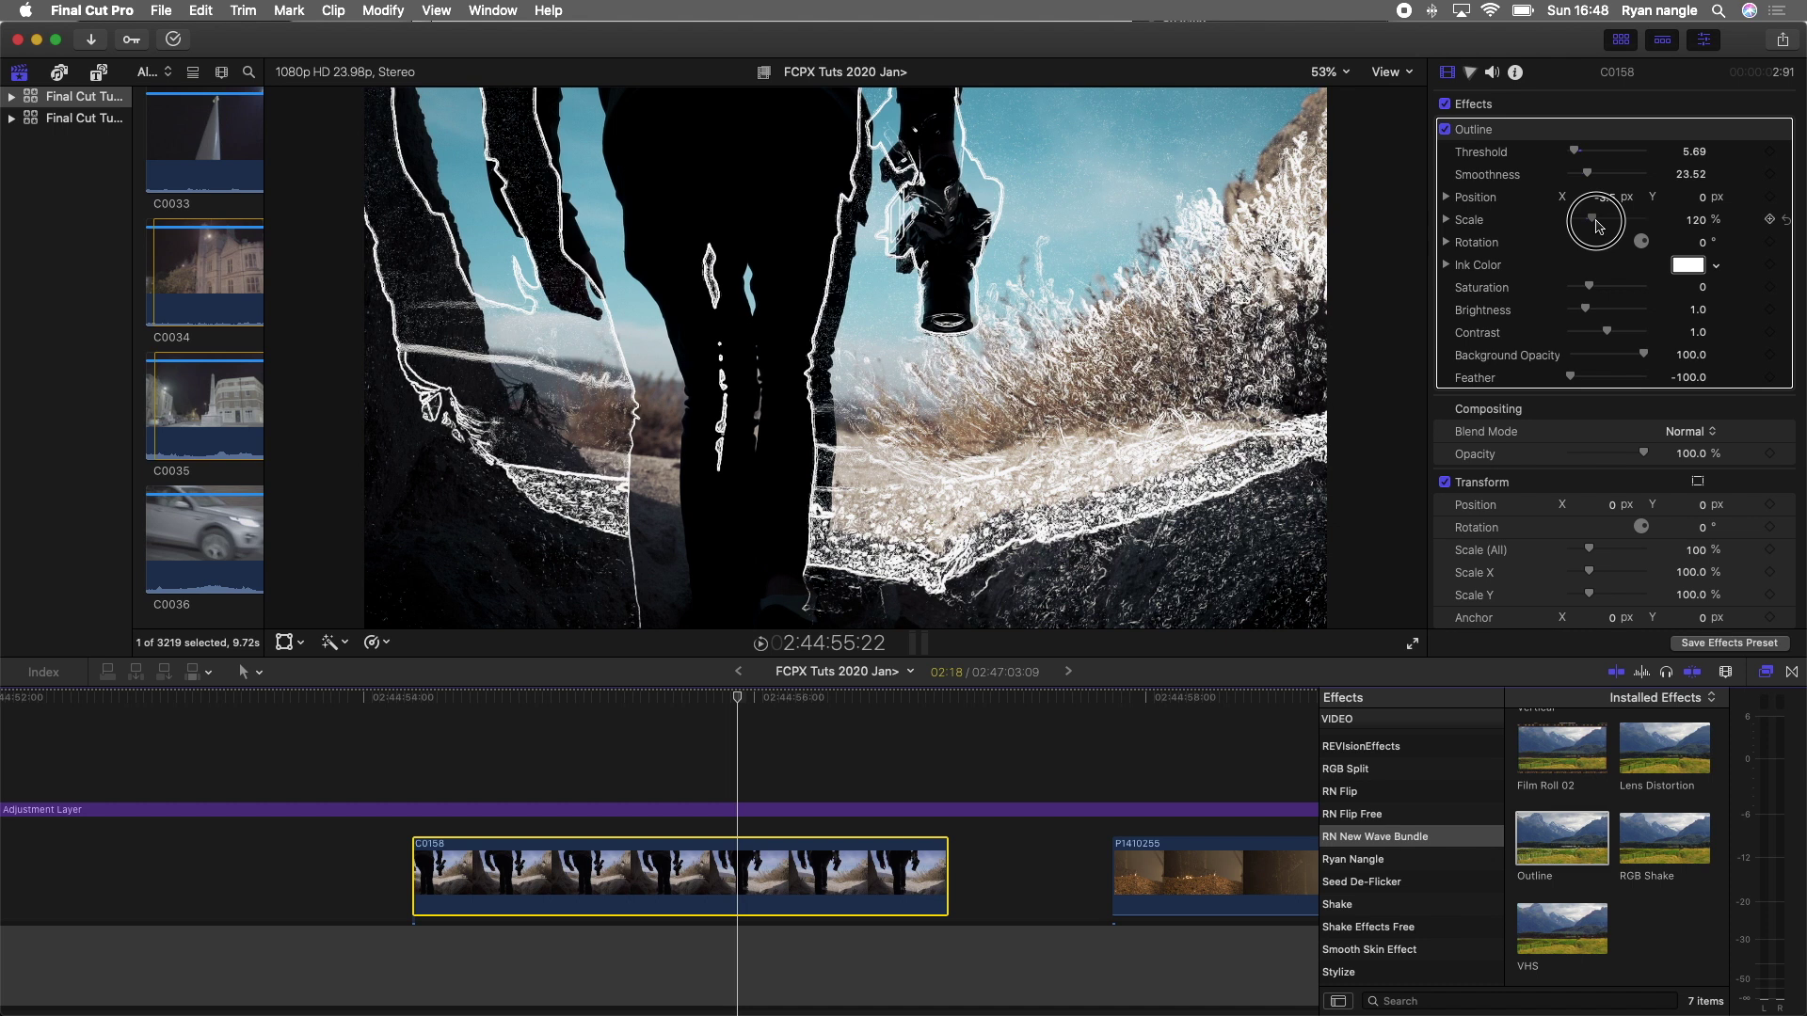
{"action": "left_click", "coordinate": [705, 675]}
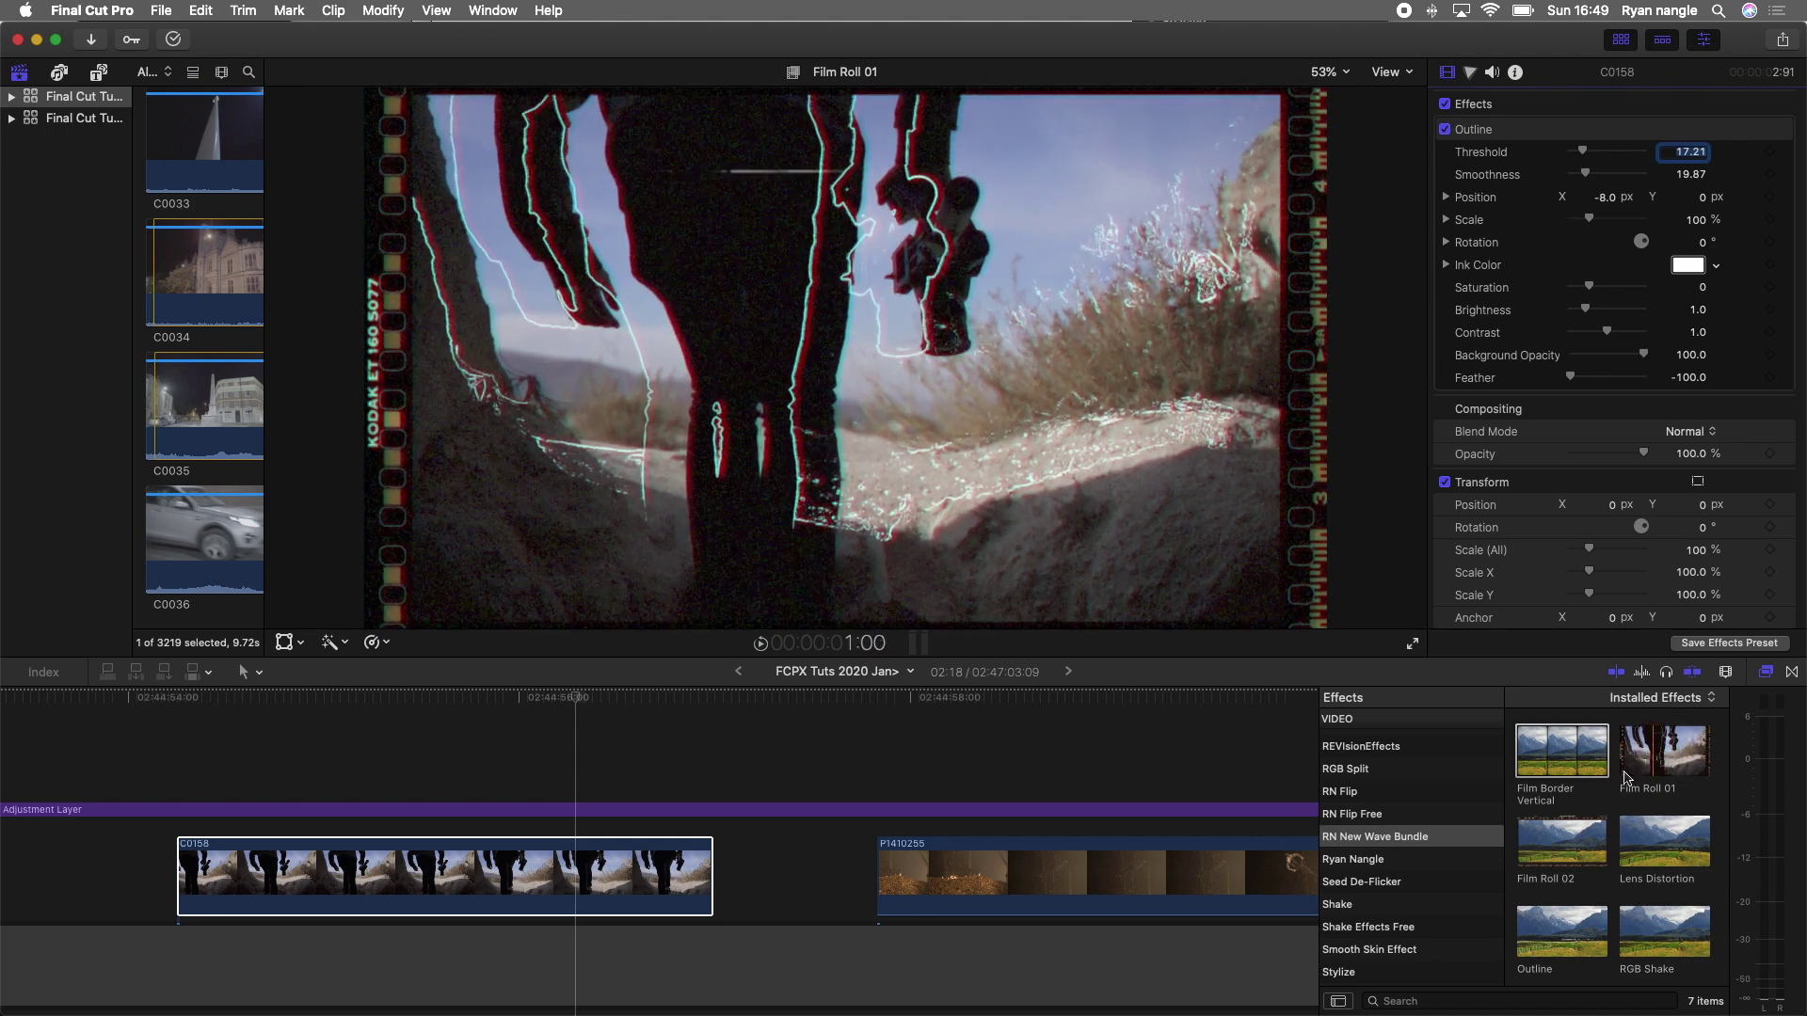
Try the Film Roll 02 effect on clip C0158 with the clip scaled down to 80%
{"action": "double_click", "coordinate": [1562, 840]}
{"action": "key", "text": "space"}
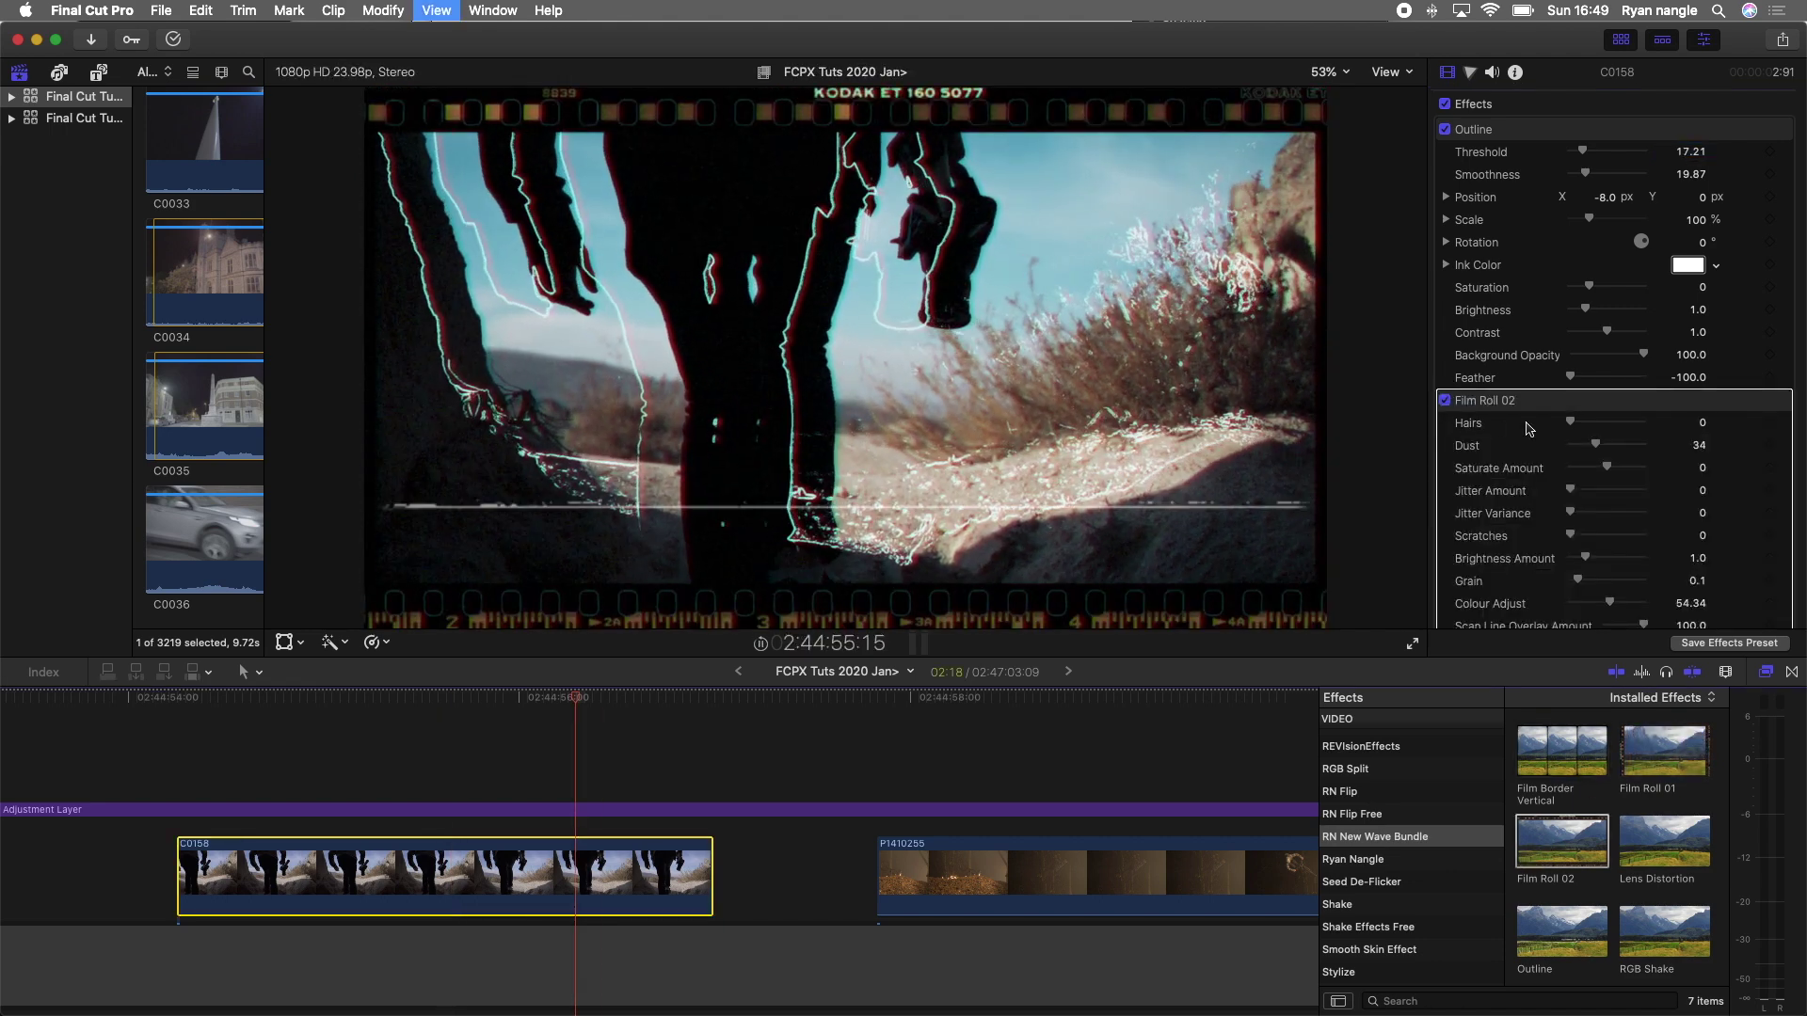
{"action": "scroll", "coordinate": [1599, 471], "scroll_direction": "down", "scroll_amount": 10}
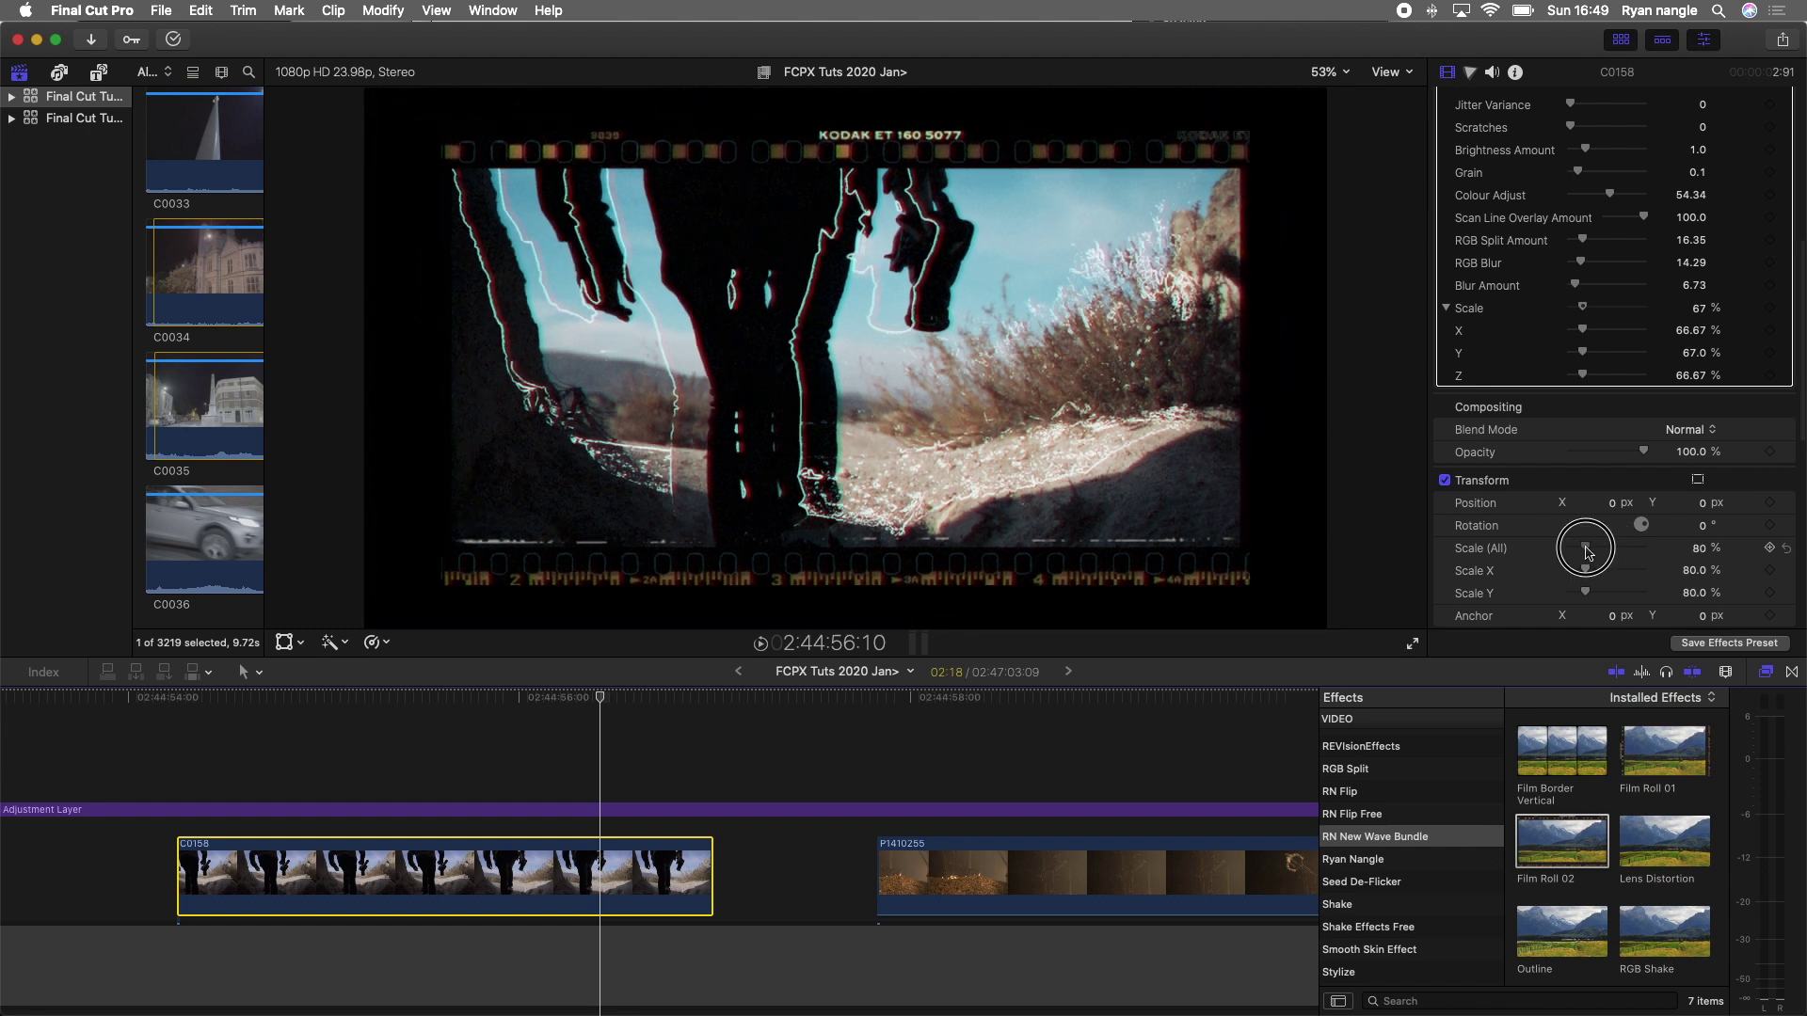
{"action": "left_click_drag", "start_coordinate": [1590, 550], "coordinate": [1586, 554]}
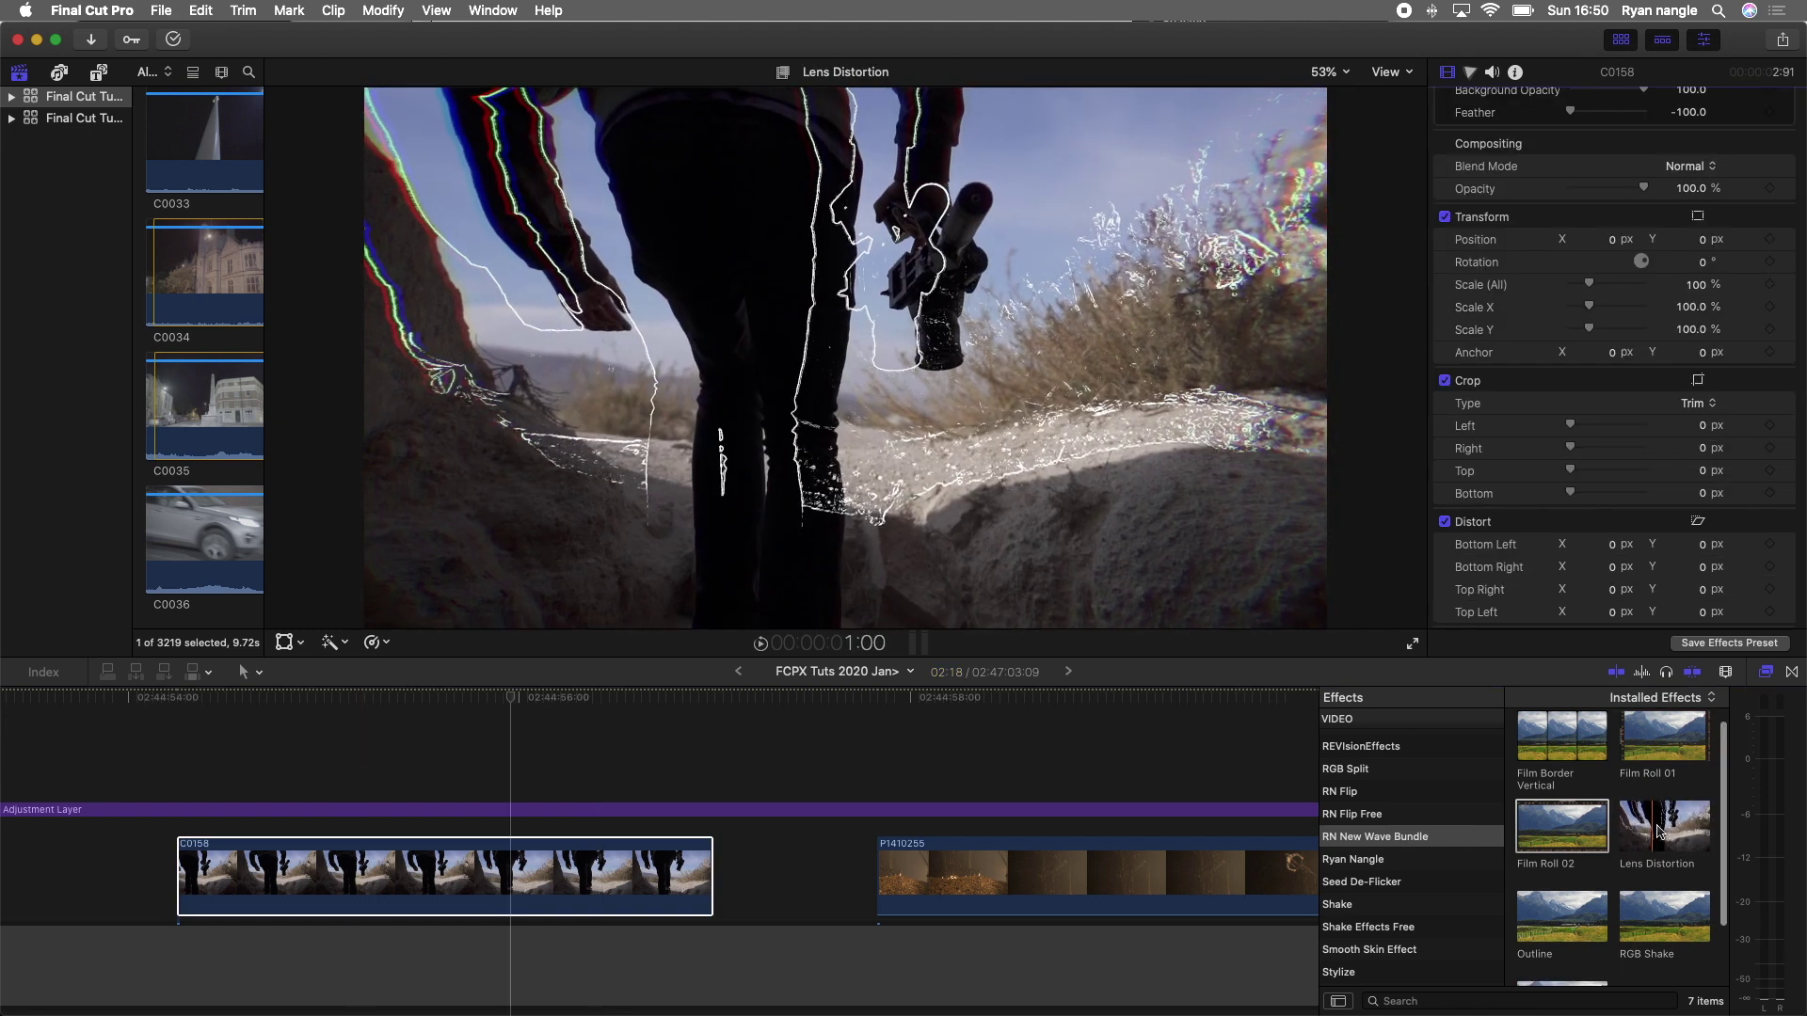
Apply the Lens Distortion effect to clip C0158 and set its RGB Split to 12.12
{"action": "double_click", "coordinate": [1658, 833]}
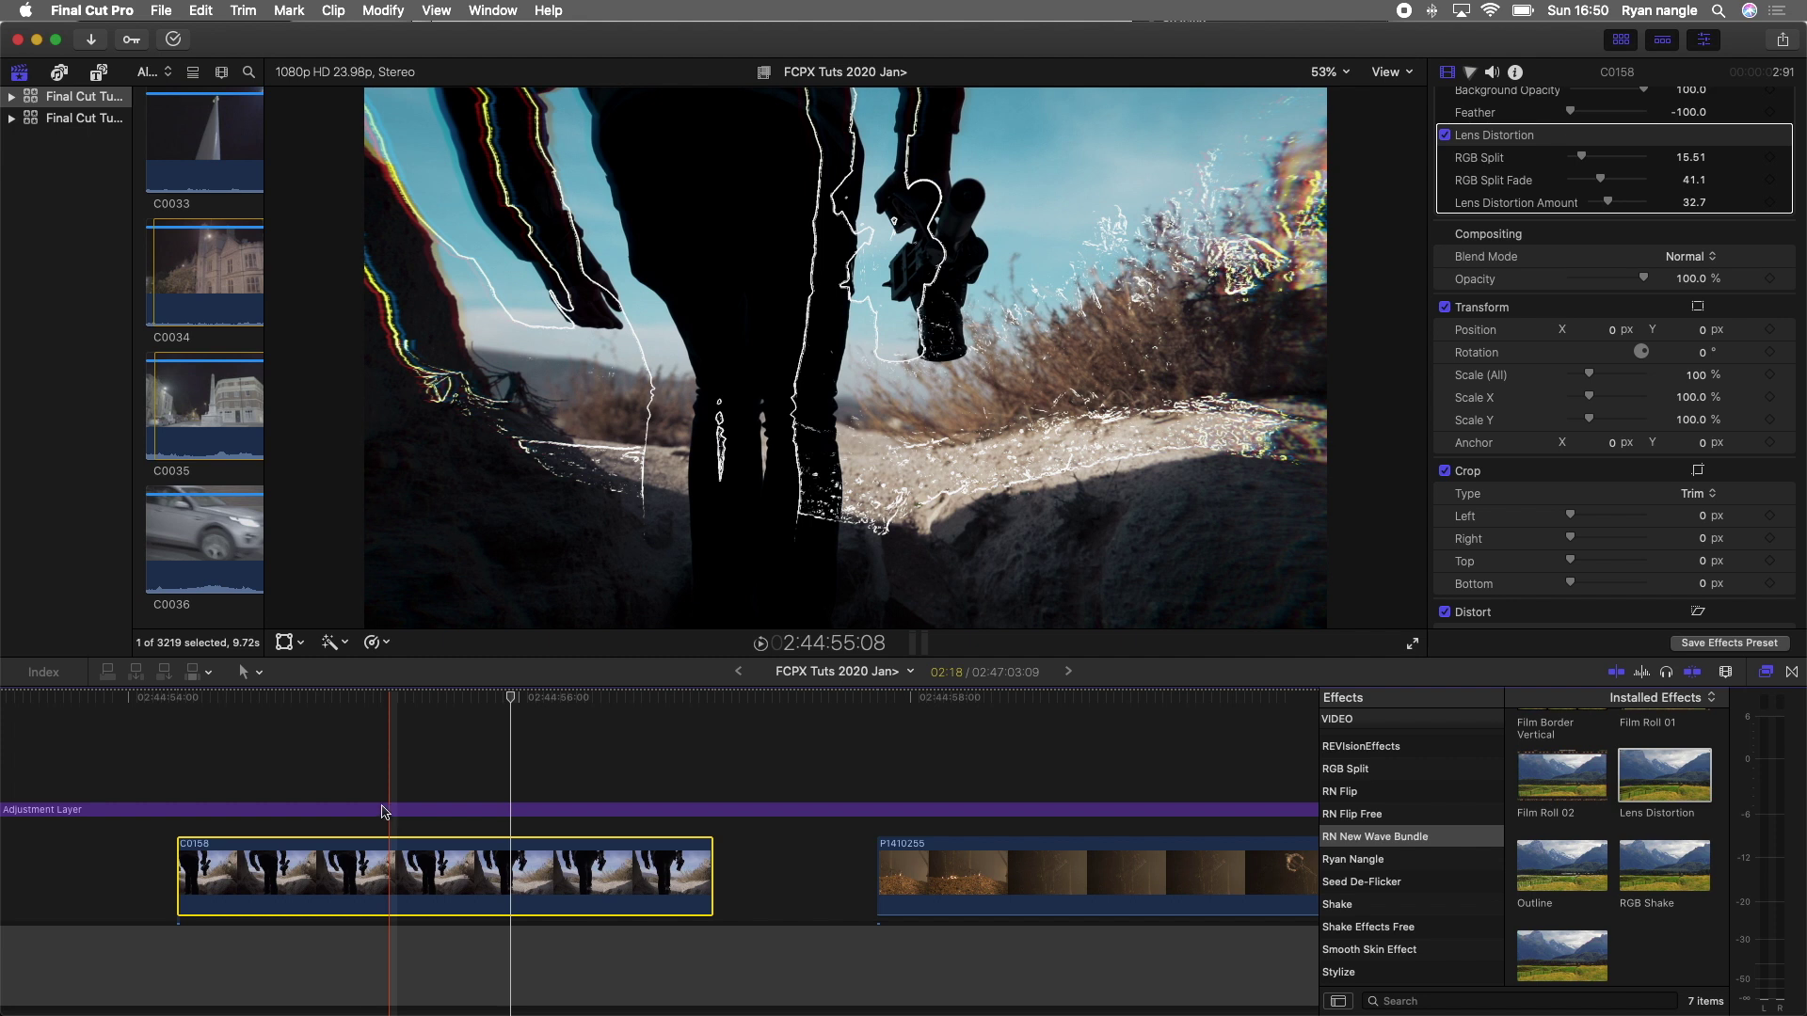
{"action": "key", "text": "space"}
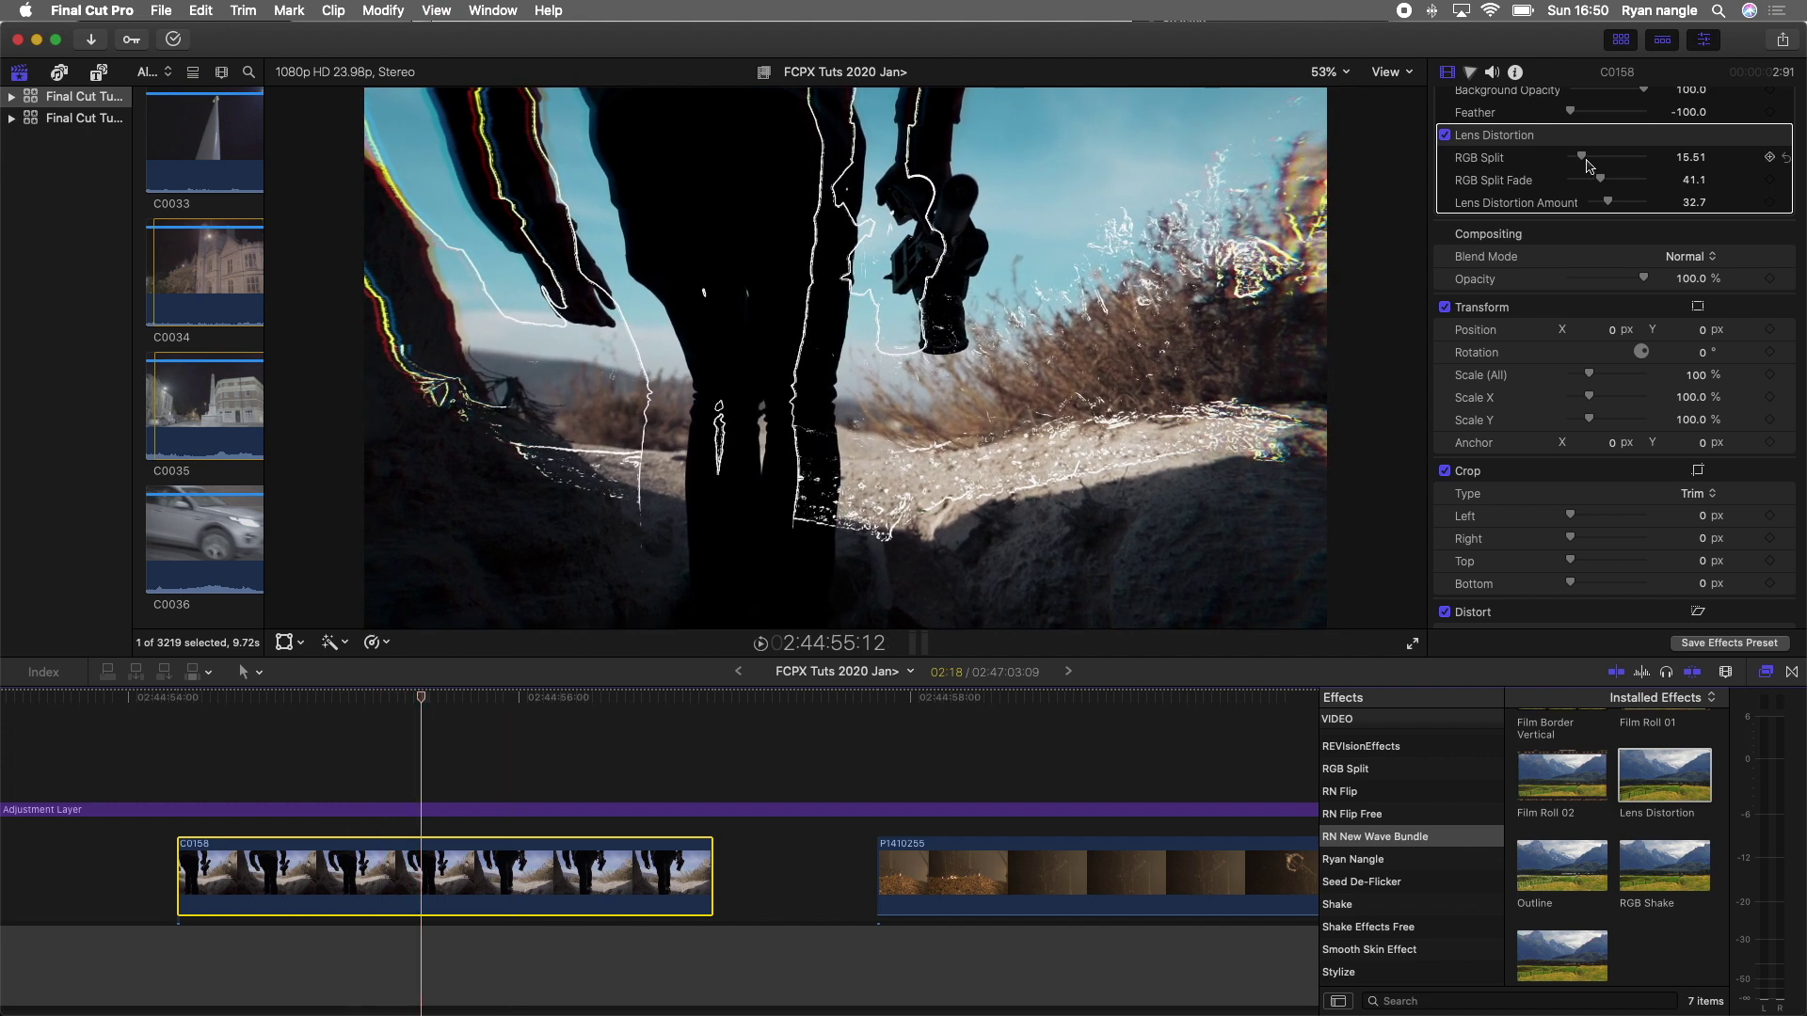
{"action": "left_click_drag", "start_coordinate": [1586, 158], "coordinate": [1580, 158]}
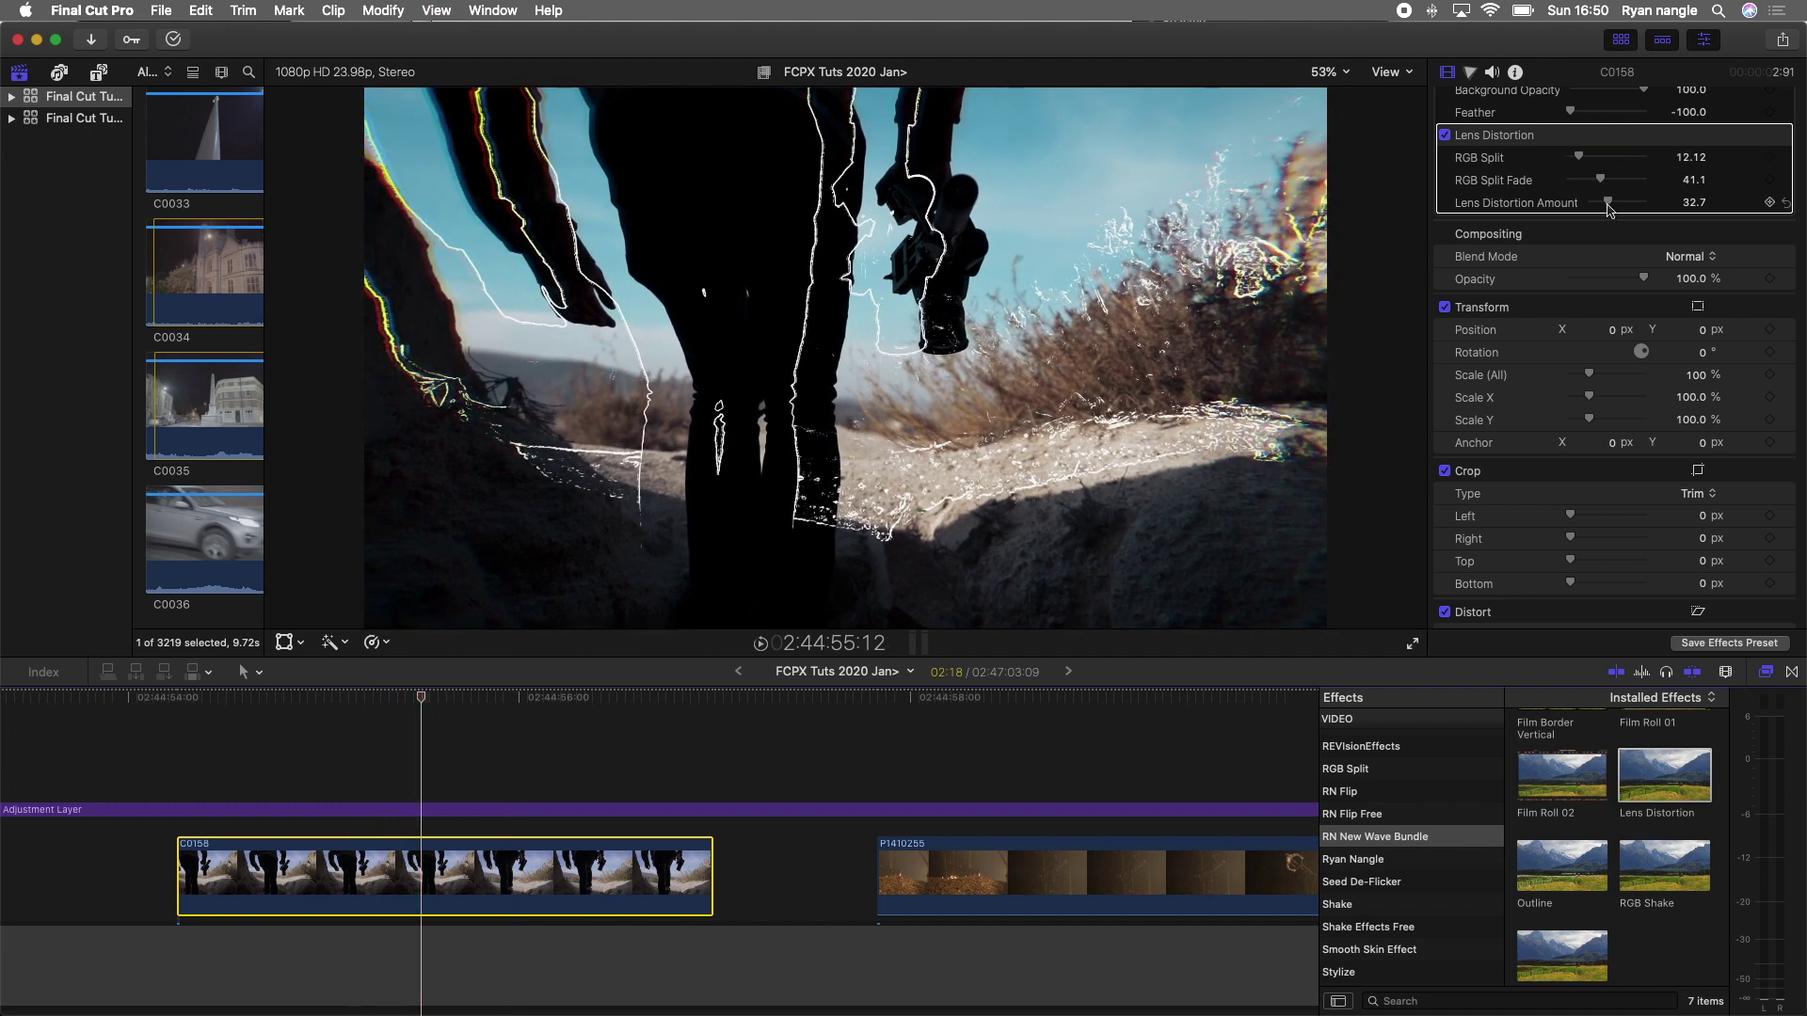
Adjust the Lens Distortion Amount on clip C0158, trying 47.04 and 0
{"action": "mouse_move", "coordinate": [1607, 204]}
{"action": "left_mouse_down"}
{"action": "mouse_move", "coordinate": [1631, 211]}
{"action": "mouse_move", "coordinate": [1612, 212]}
{"action": "left_mouse_up"}
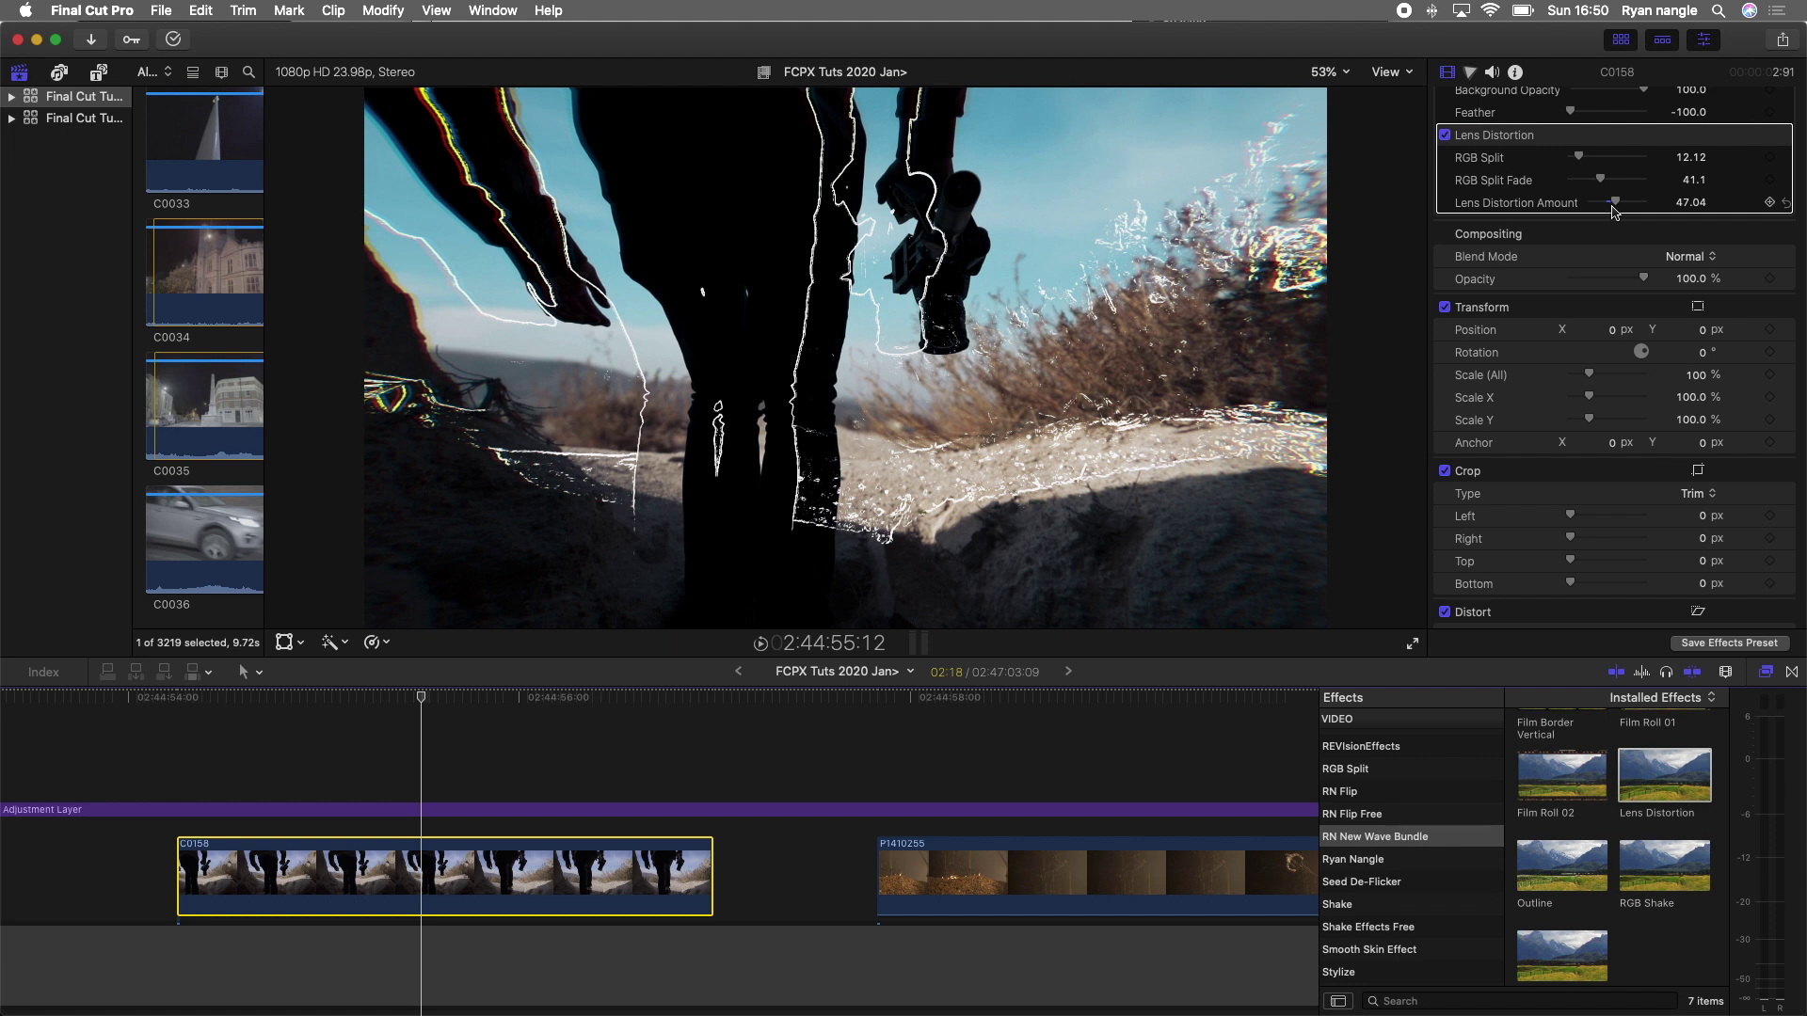
{"action": "mouse_move", "coordinate": [1612, 211]}
{"action": "left_mouse_down"}
{"action": "mouse_move", "coordinate": [1572, 211]}
{"action": "mouse_move", "coordinate": [1607, 203]}
{"action": "left_mouse_up"}
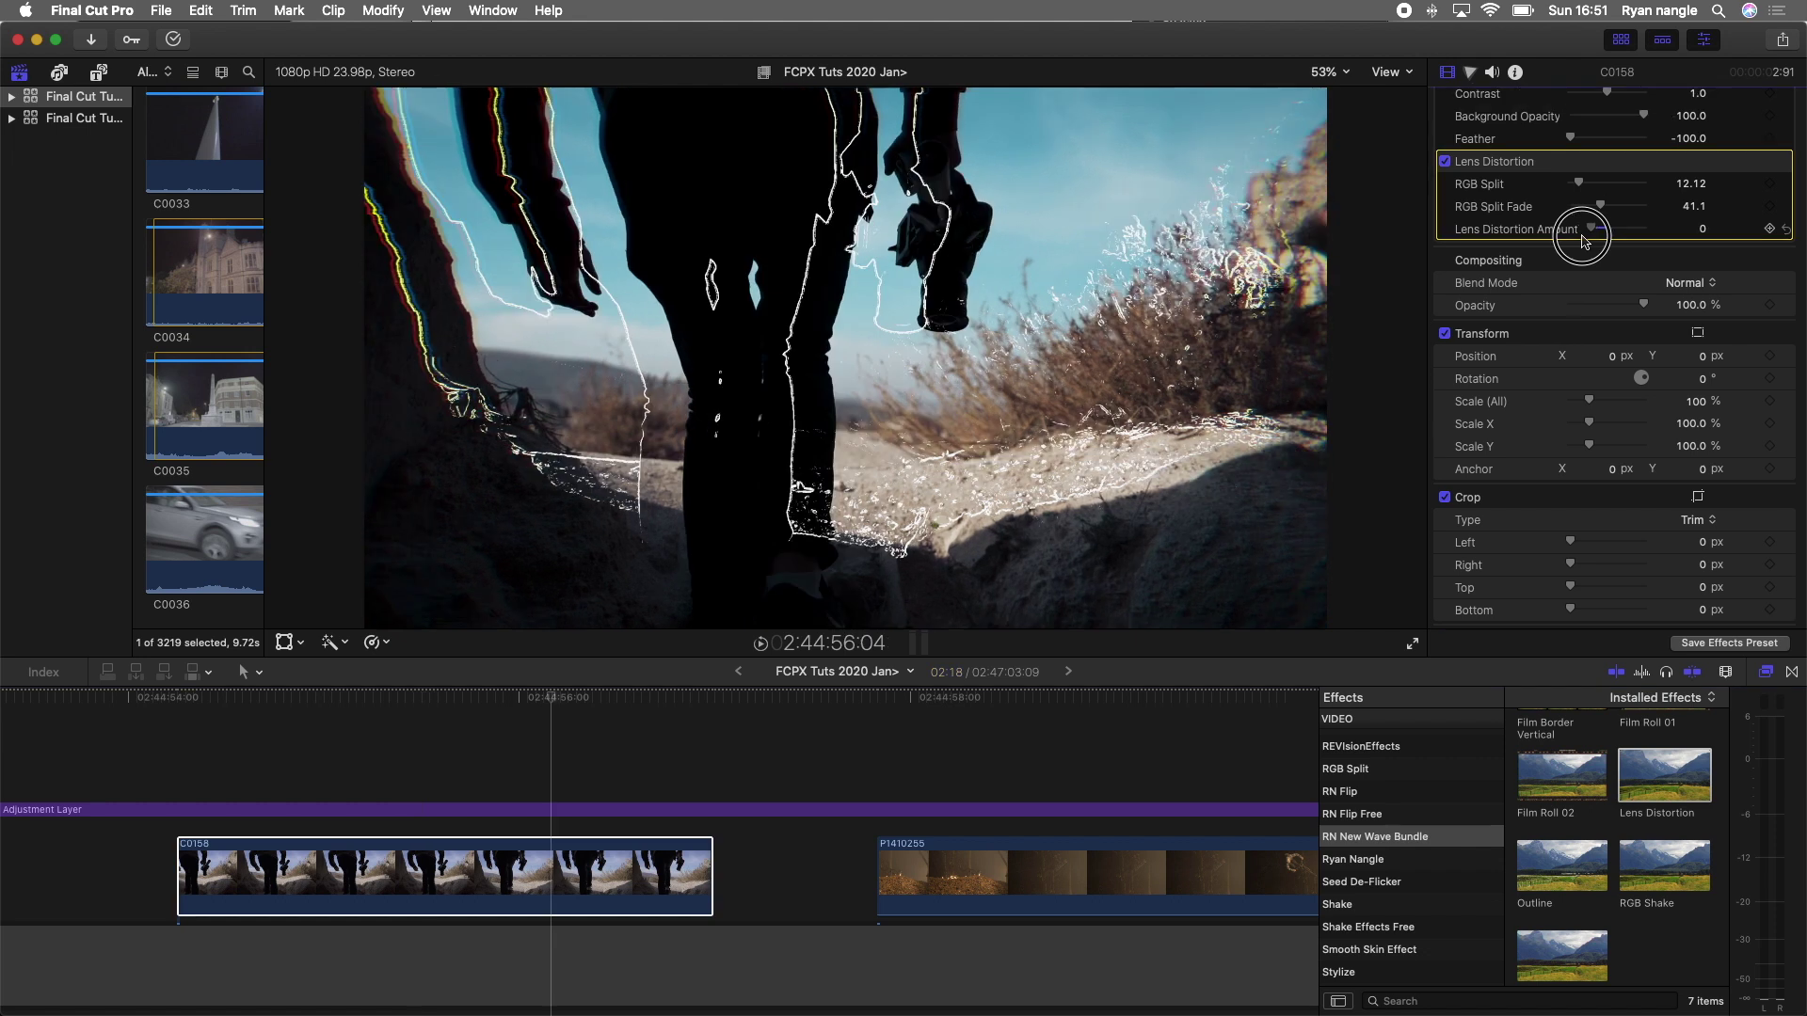
{"action": "left_click_drag", "start_coordinate": [1592, 239], "coordinate": [1598, 230]}
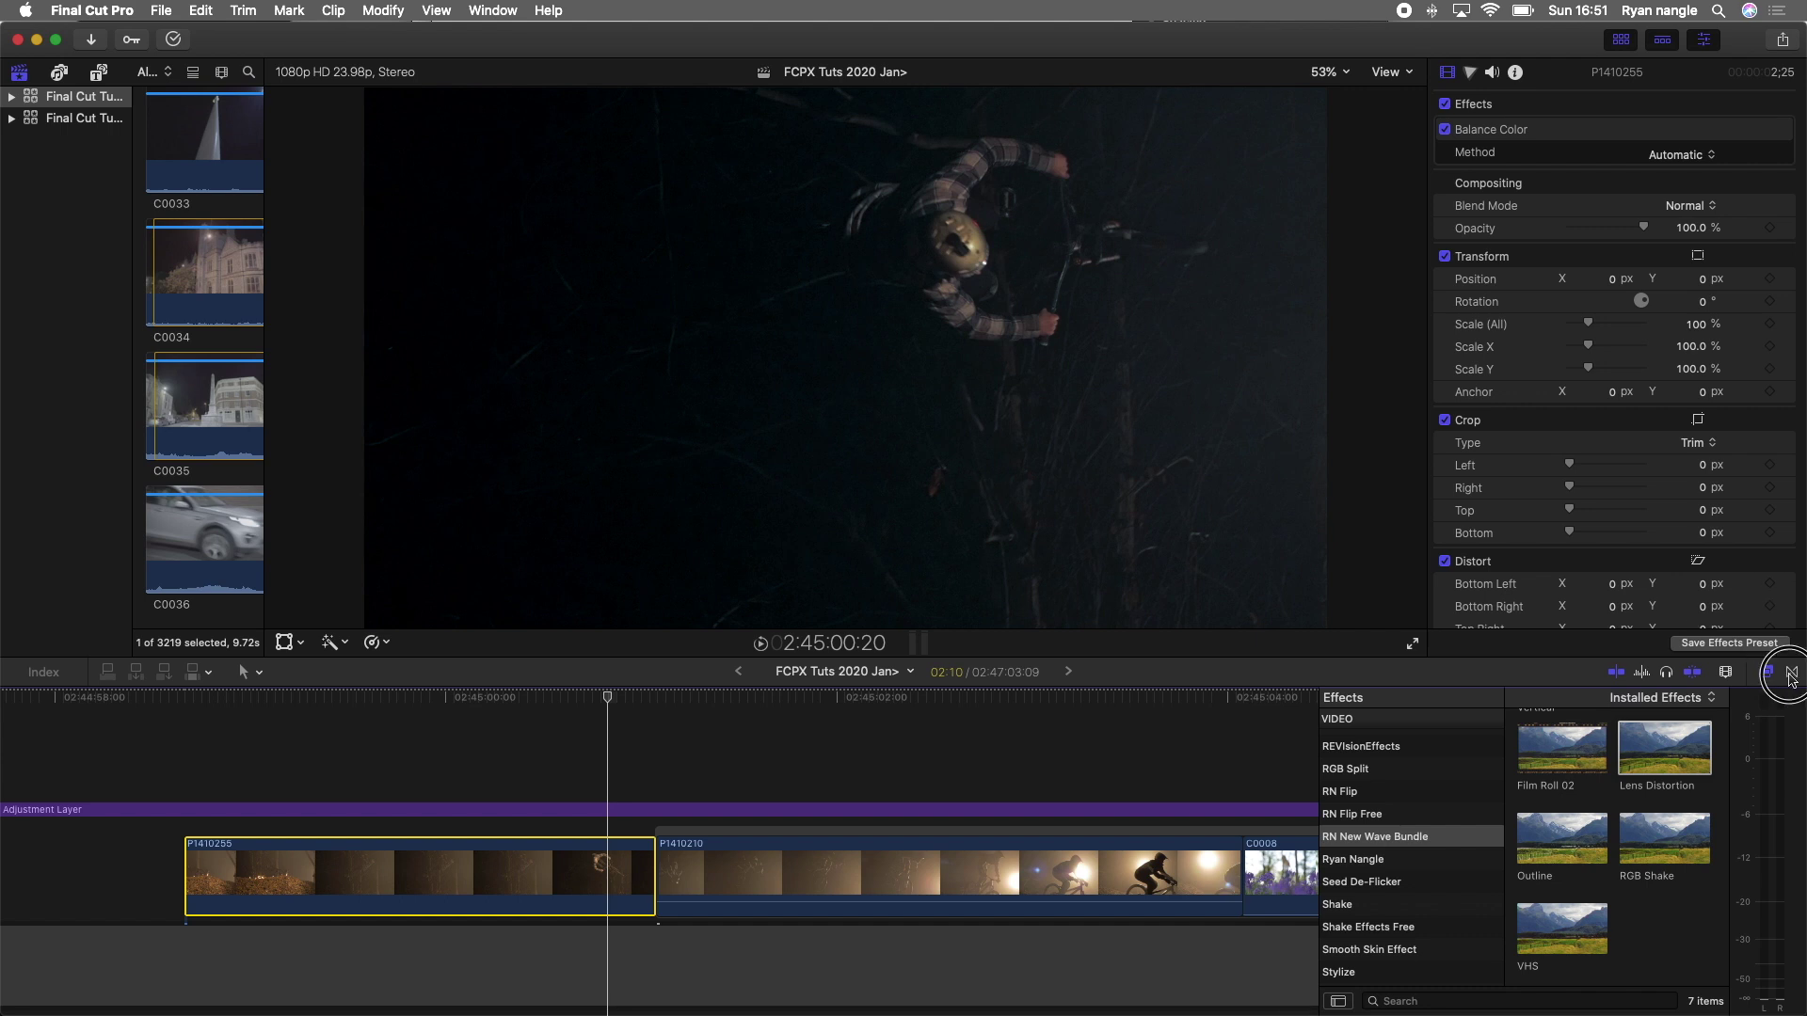
Add the Paper Burn 02 transition between clips P1410255 and P1410210 and play it
{"action": "left_click", "coordinate": [1790, 674]}
{"action": "scroll", "coordinate": [1592, 847], "scroll_direction": "up", "scroll_amount": 1}
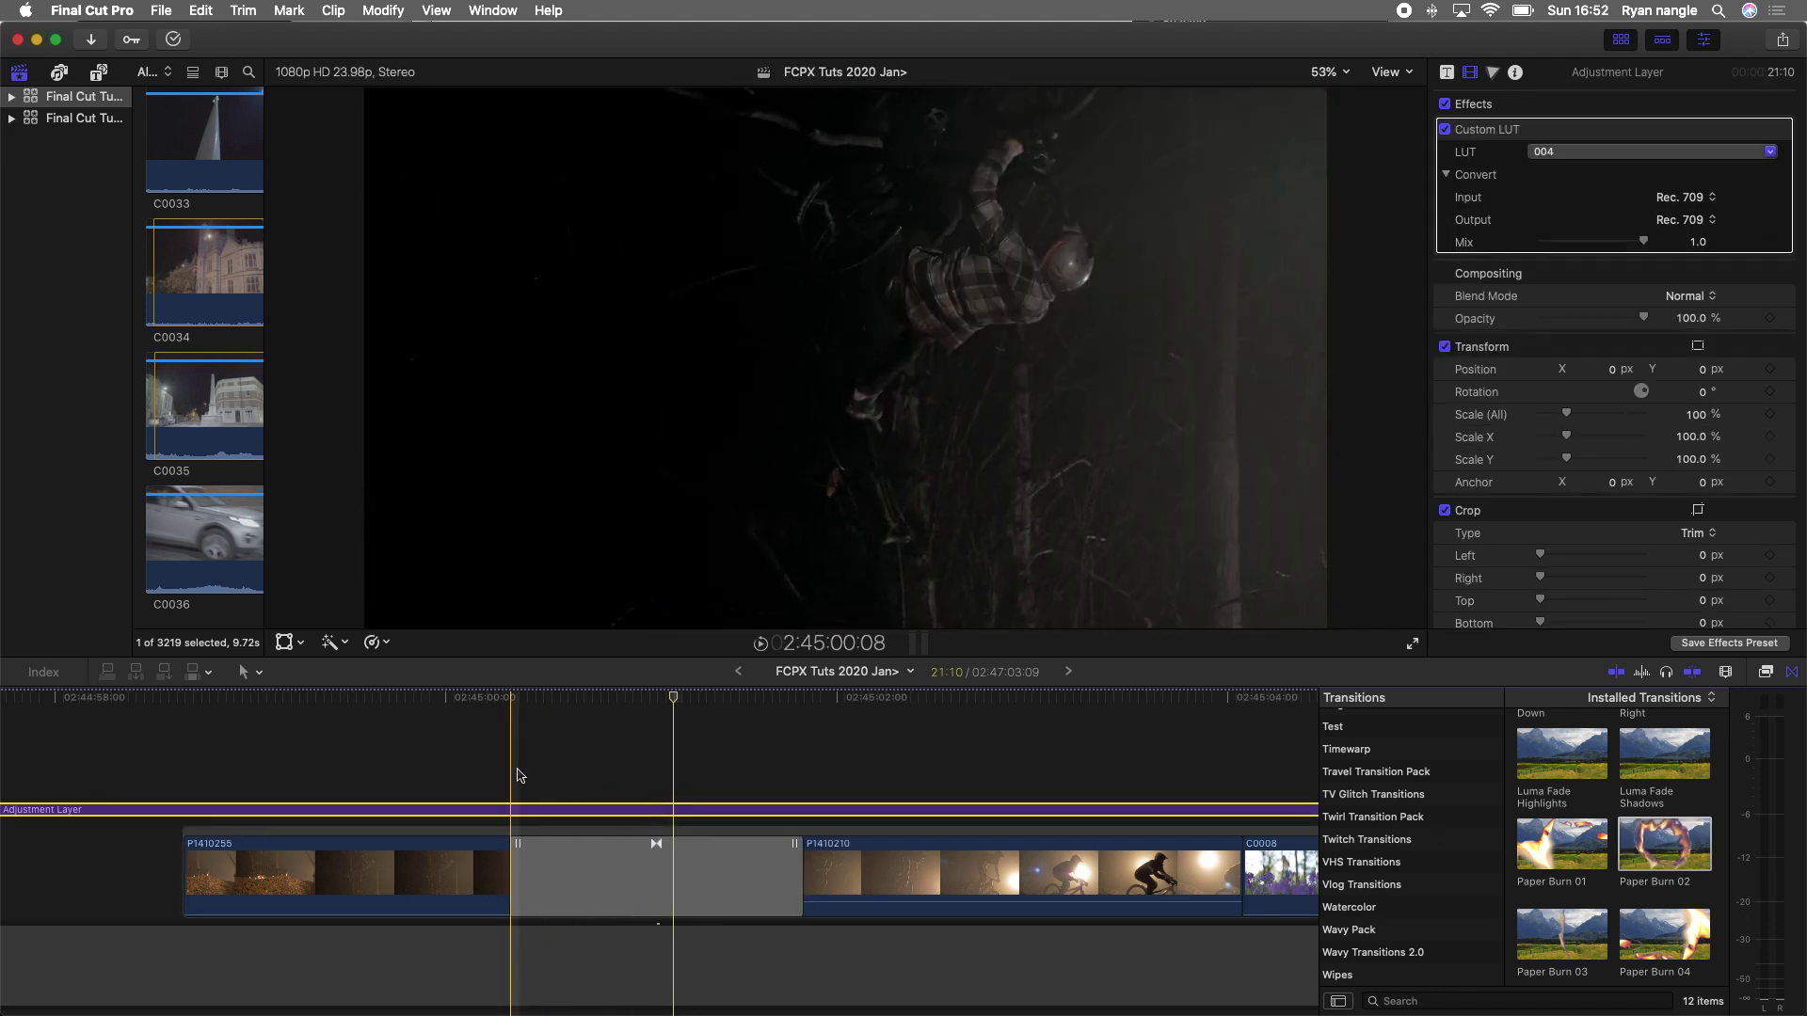
{"action": "key", "text": "space"}
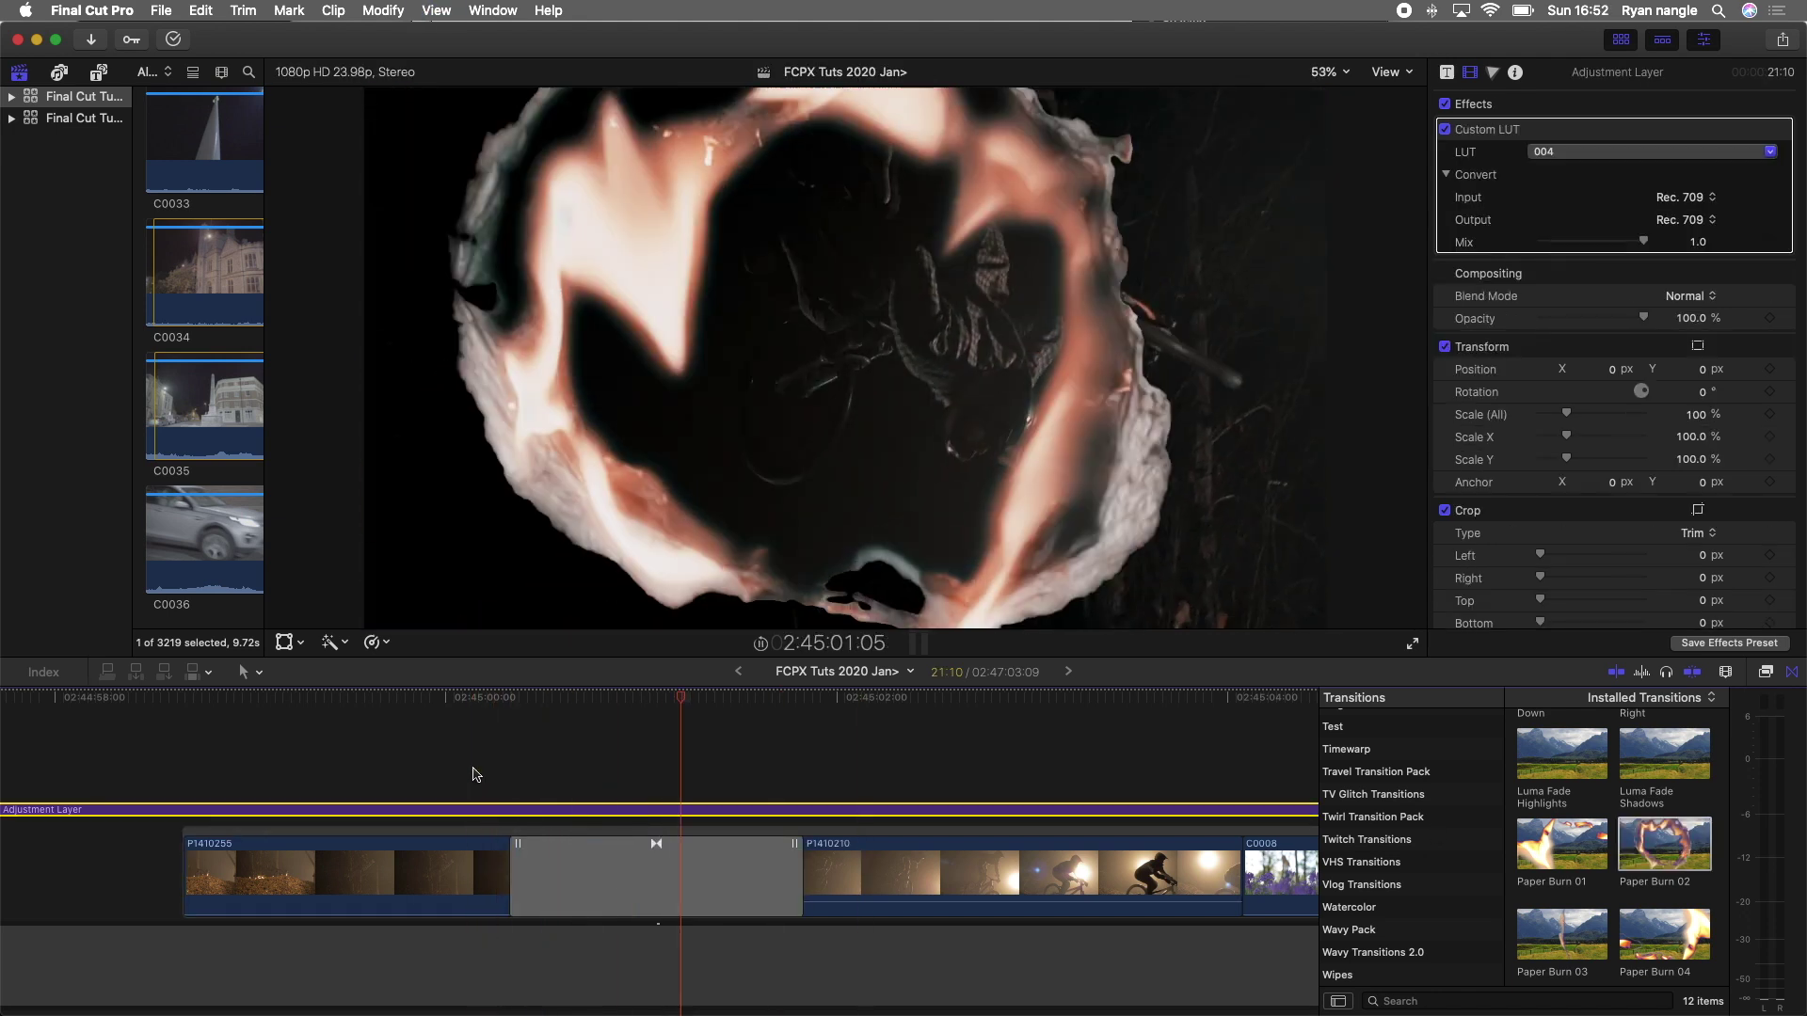
Replace the Paper Burn 02 transition with Paper Burn 03 and preview it
{"action": "left_click", "coordinate": [597, 875]}
{"action": "scroll", "coordinate": [1562, 908], "scroll_direction": "down", "scroll_amount": 1}
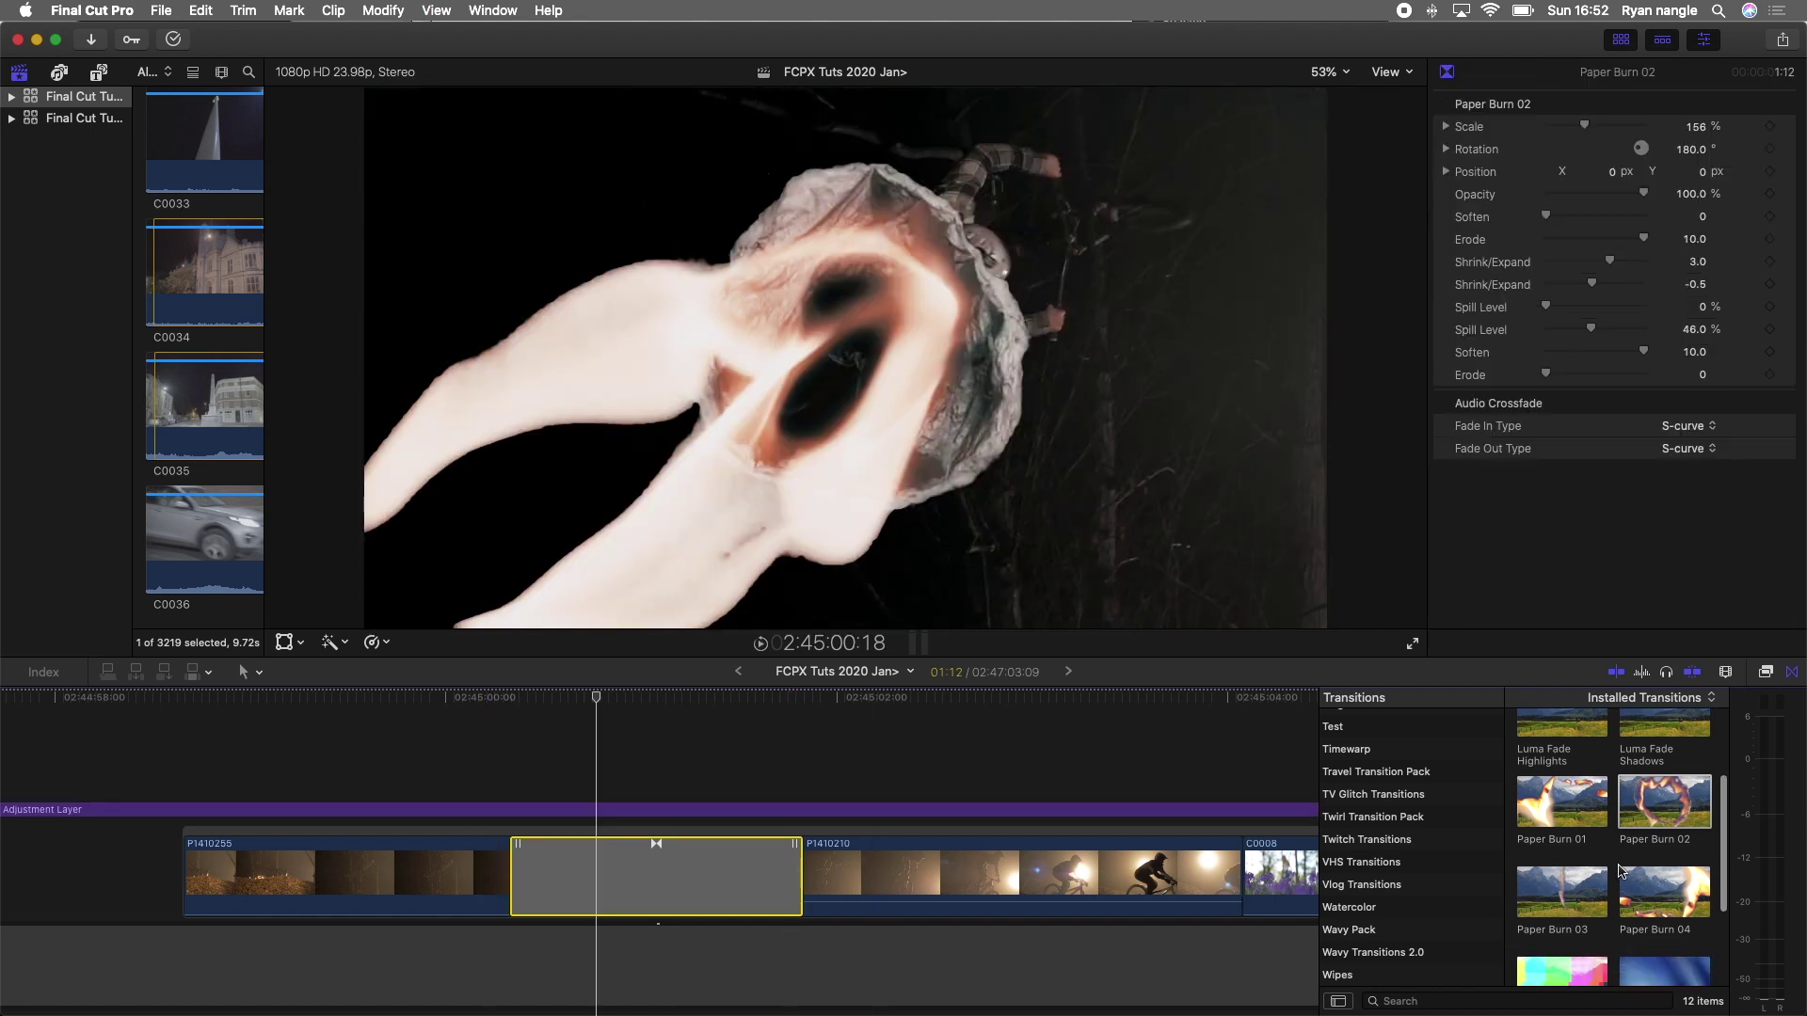
{"action": "double_click", "coordinate": [1556, 902]}
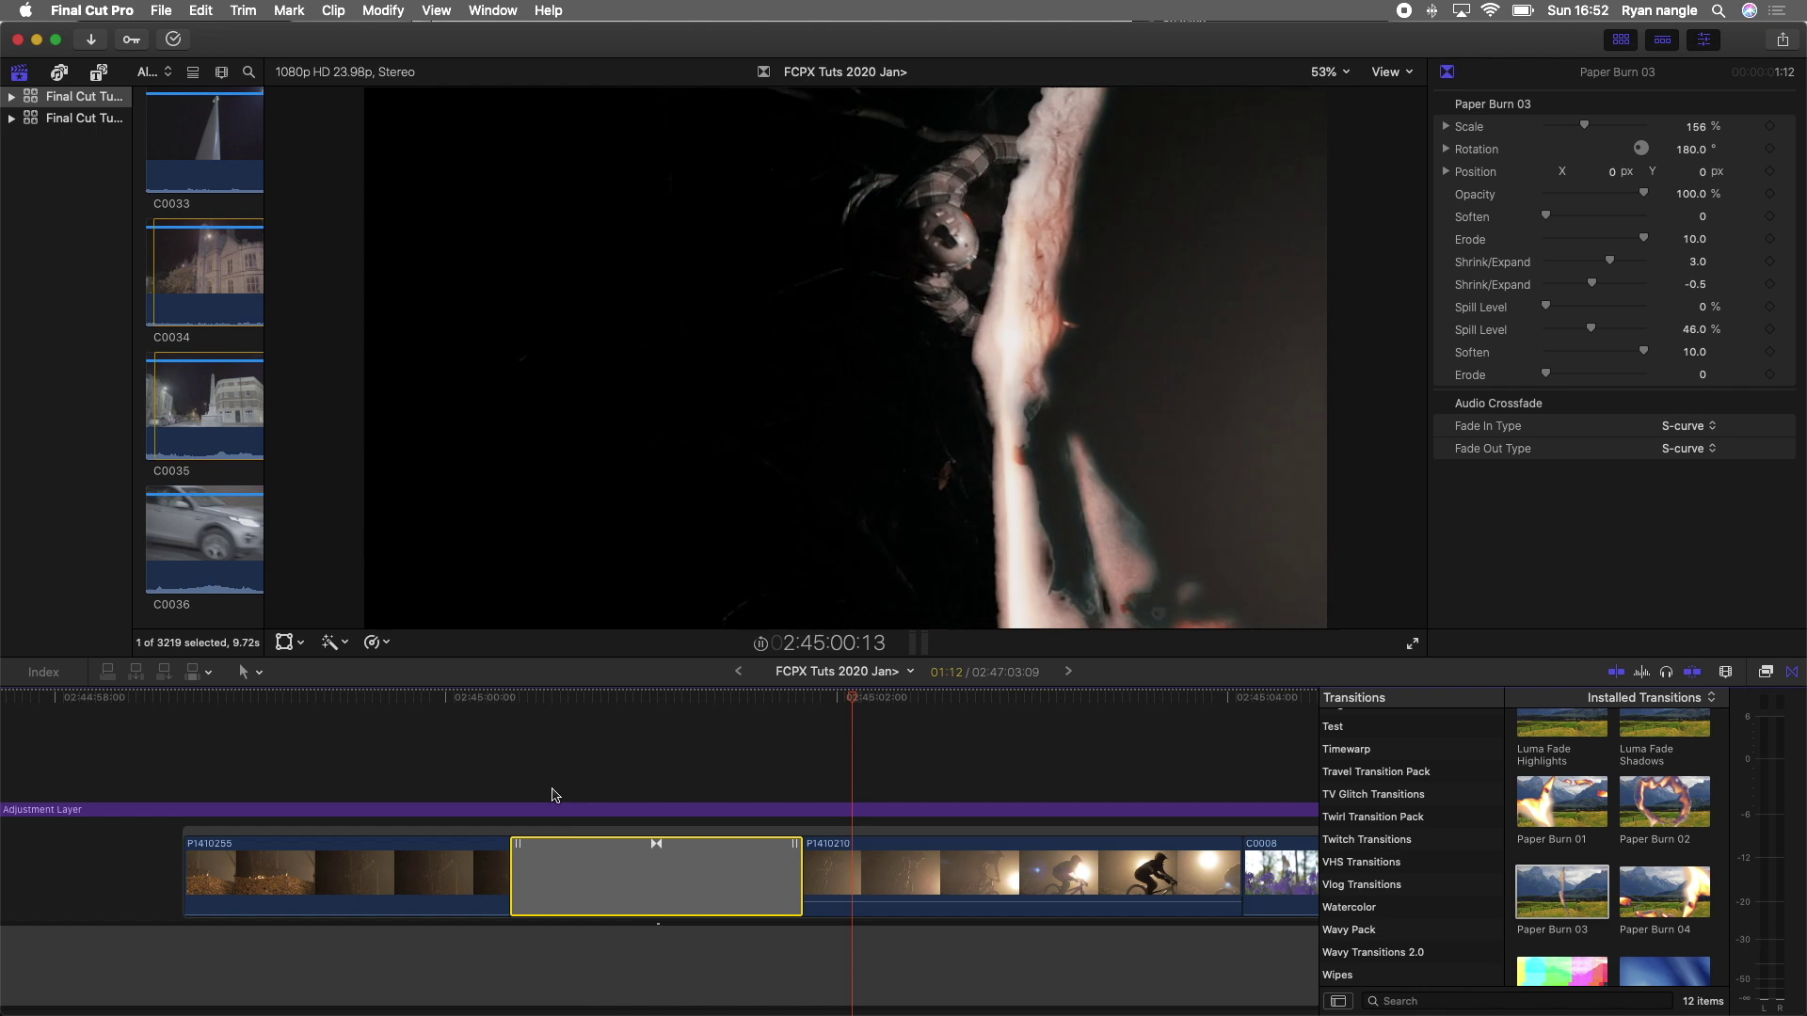
{"action": "key", "text": "space"}
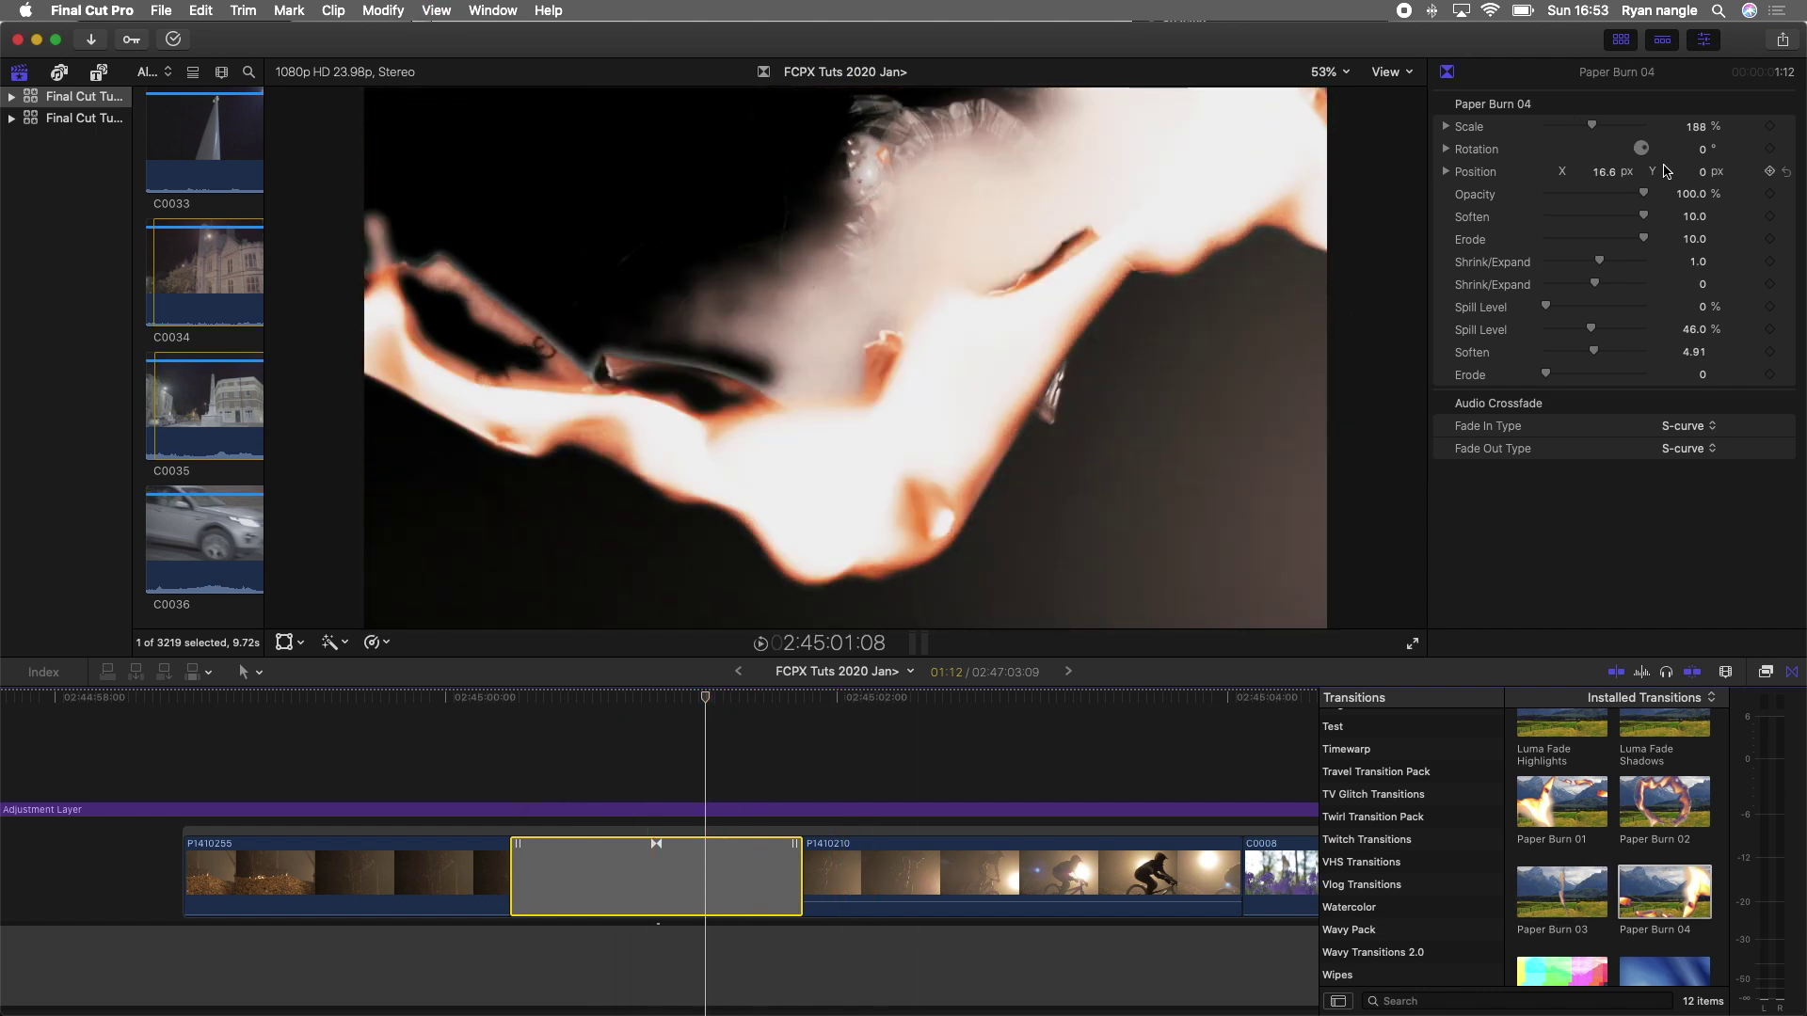
Set the Paper Burn 04 transition's scale to 364% and rotation to 88°, and check it in the timeline
{"action": "left_click_drag", "start_coordinate": [1593, 125], "coordinate": [1643, 146]}
{"action": "left_click", "coordinate": [1708, 149]}
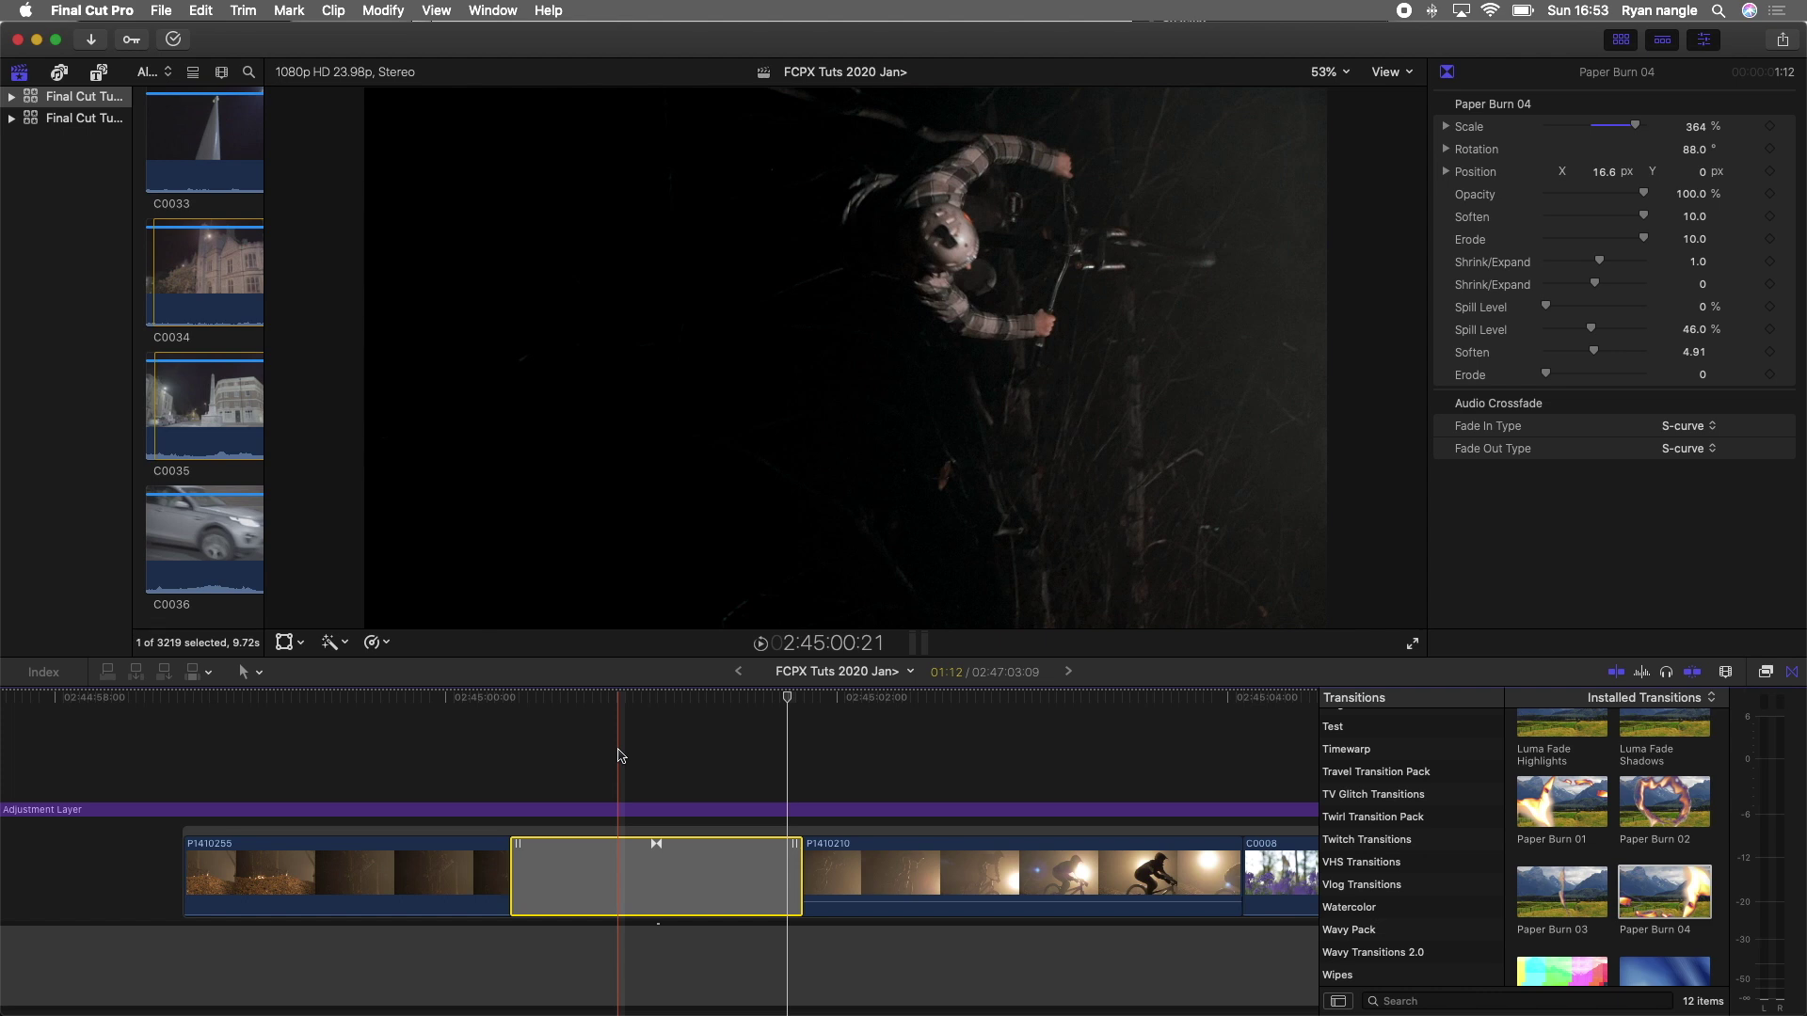
{"action": "left_click", "coordinate": [642, 700]}
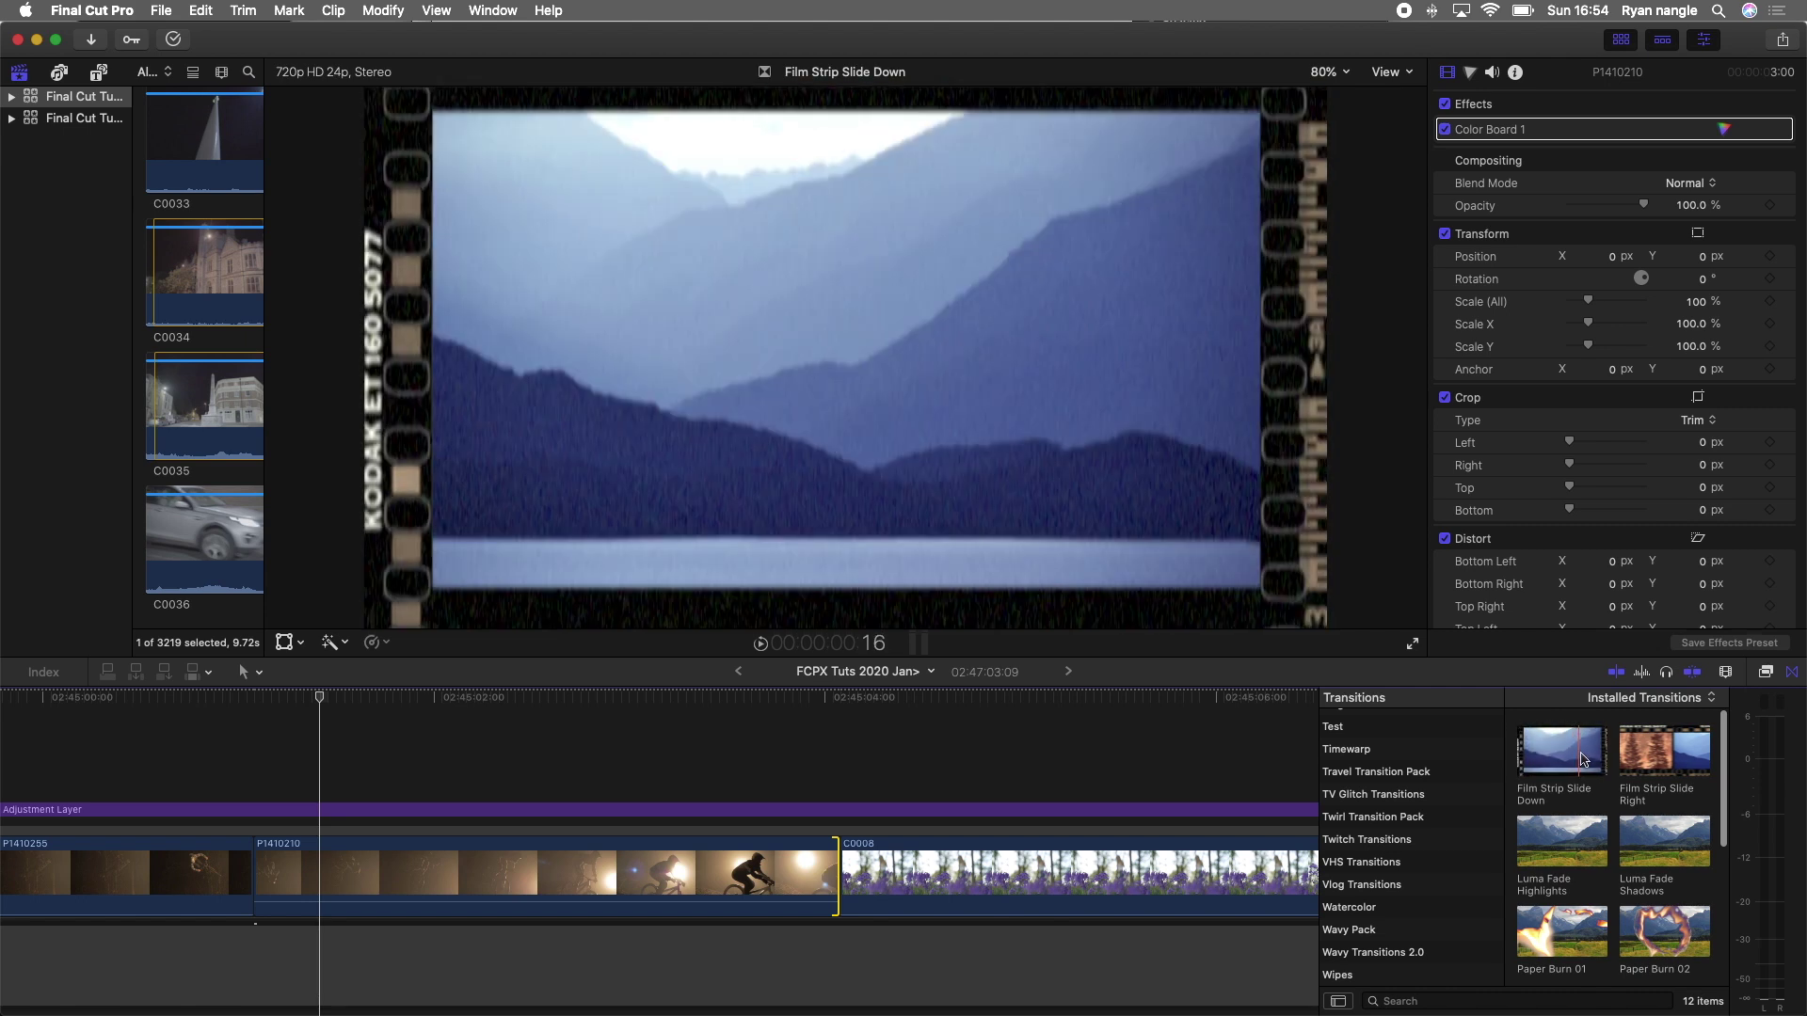
Try a Film Strip Slide Down transition lengthened to 2:19 between clips P1410210 and C0008, and delete it
{"action": "left_click_drag", "start_coordinate": [1567, 760], "coordinate": [899, 870]}
{"action": "left_click_drag", "start_coordinate": [745, 870], "coordinate": [550, 878]}
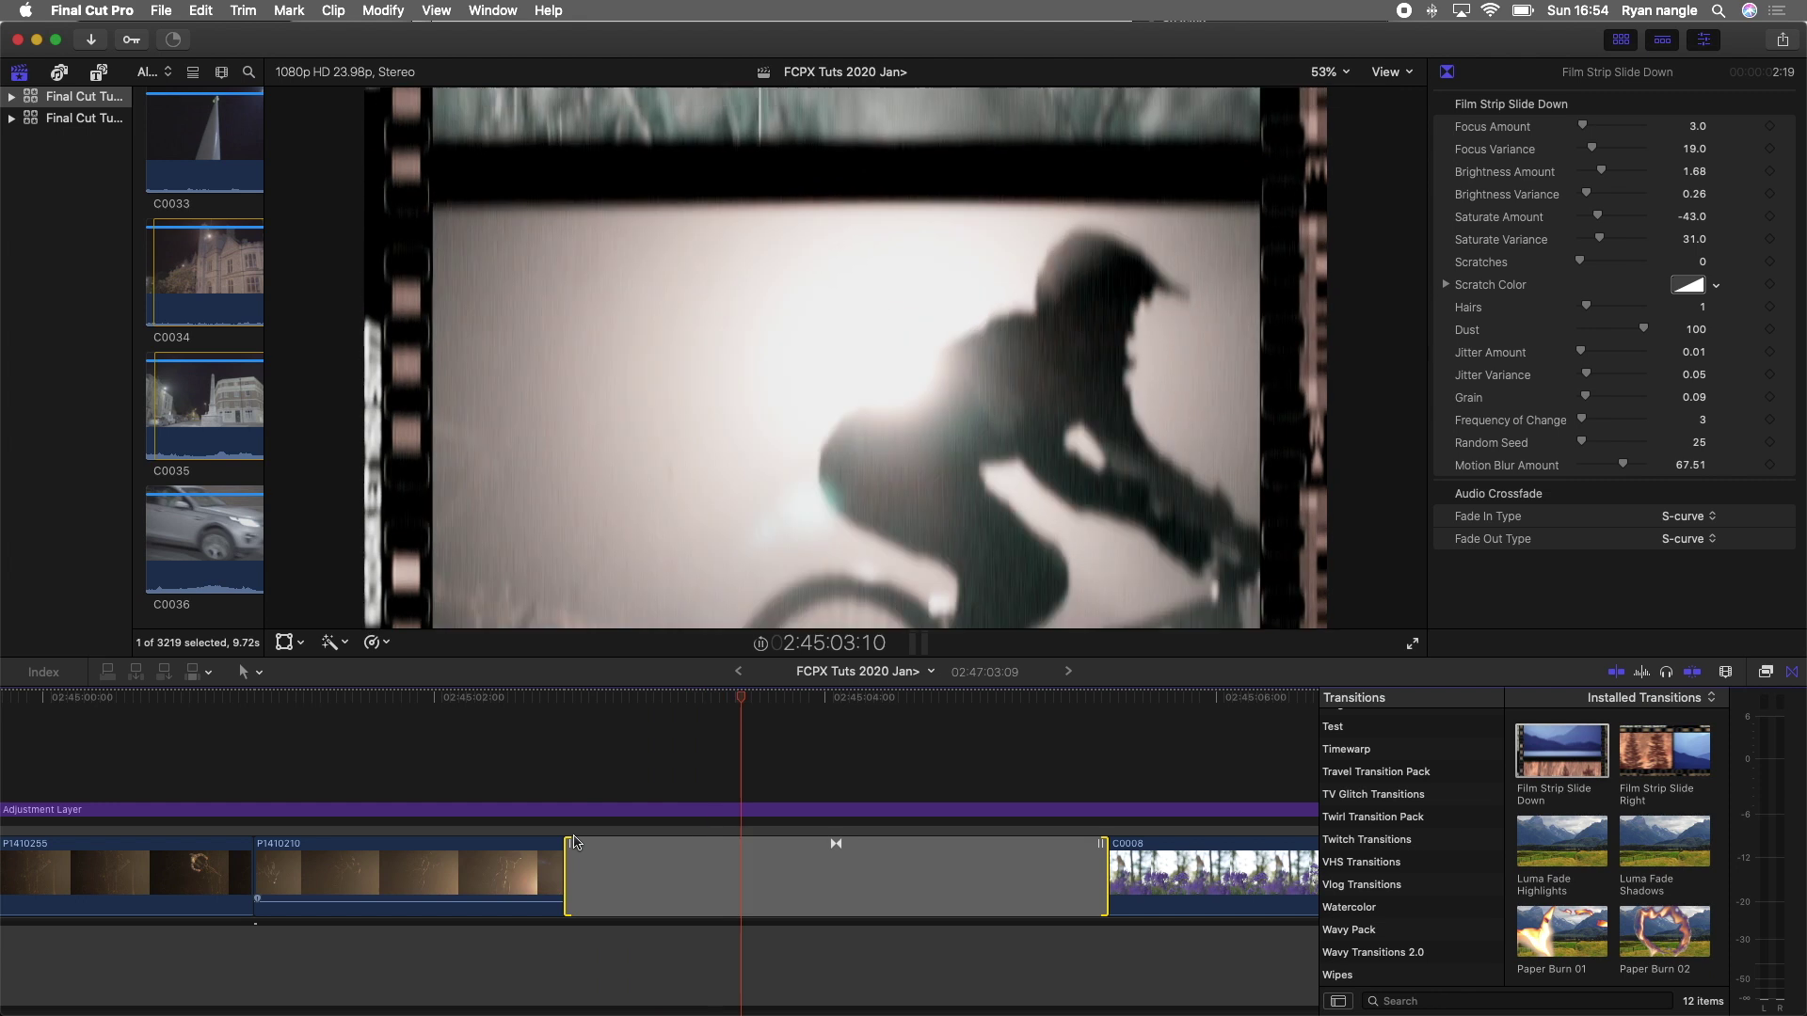
{"action": "left_click", "coordinate": [885, 880]}
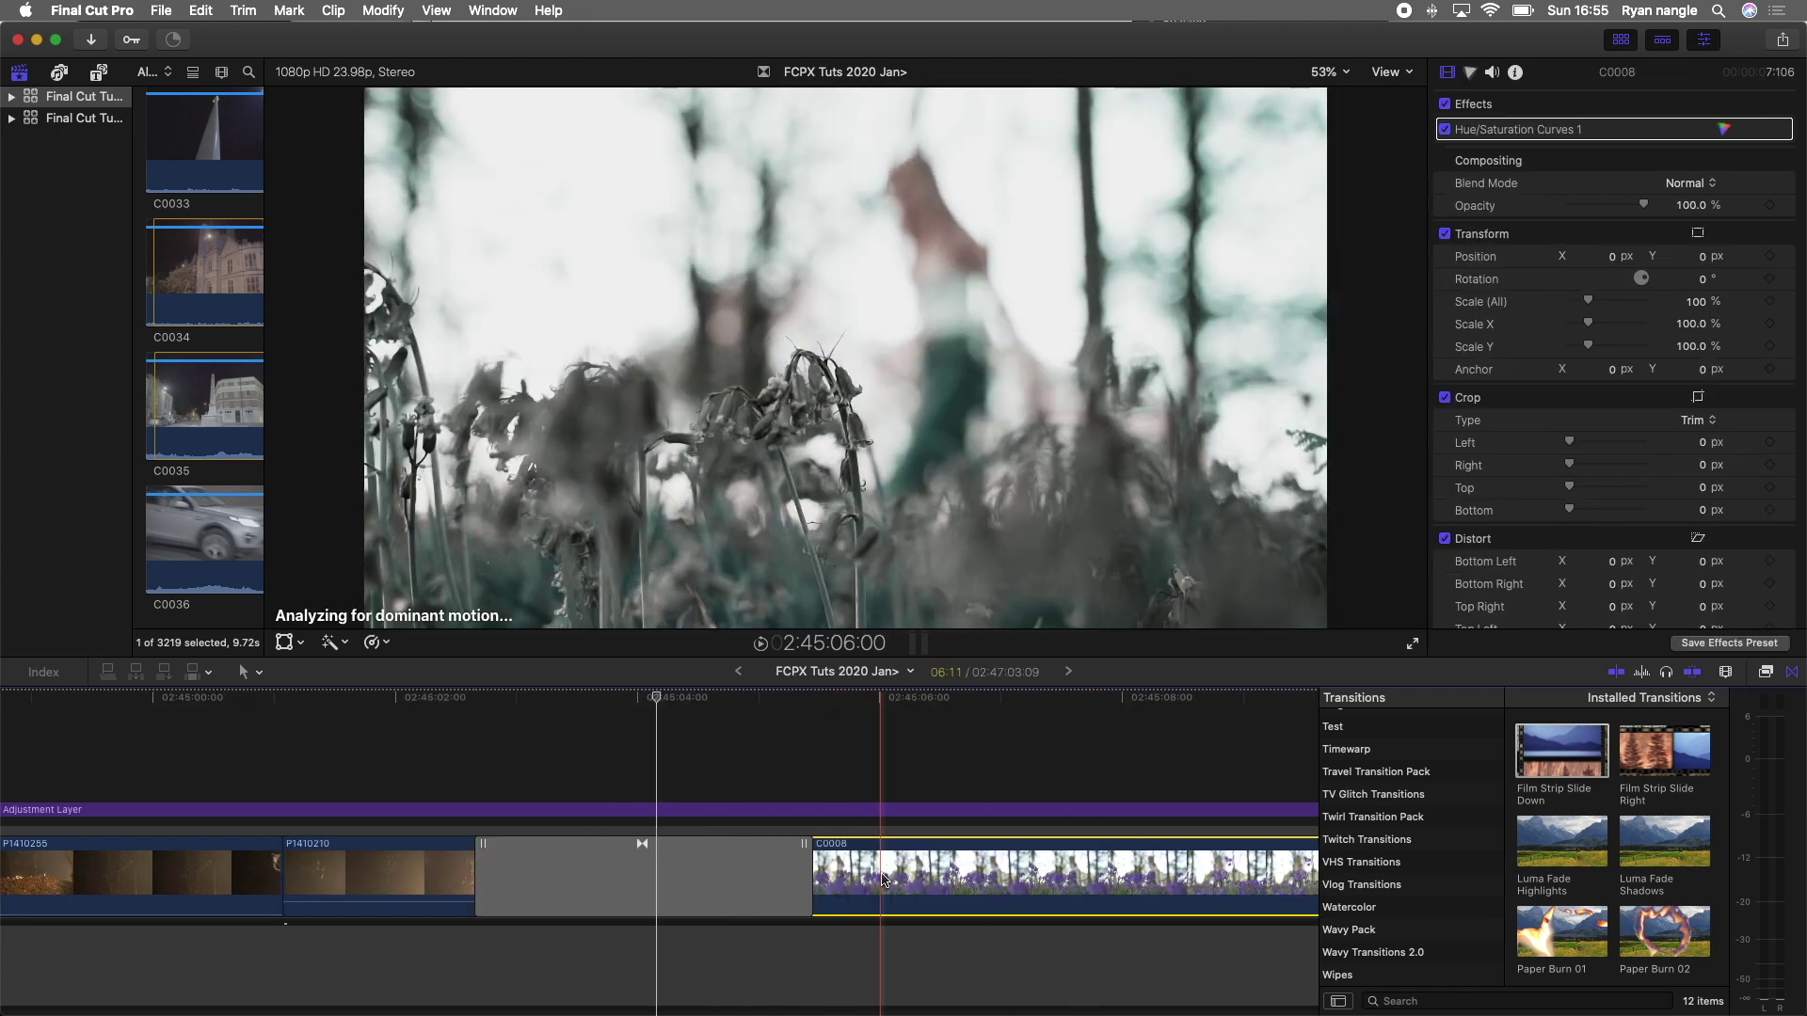
{"action": "left_click", "coordinate": [756, 876]}
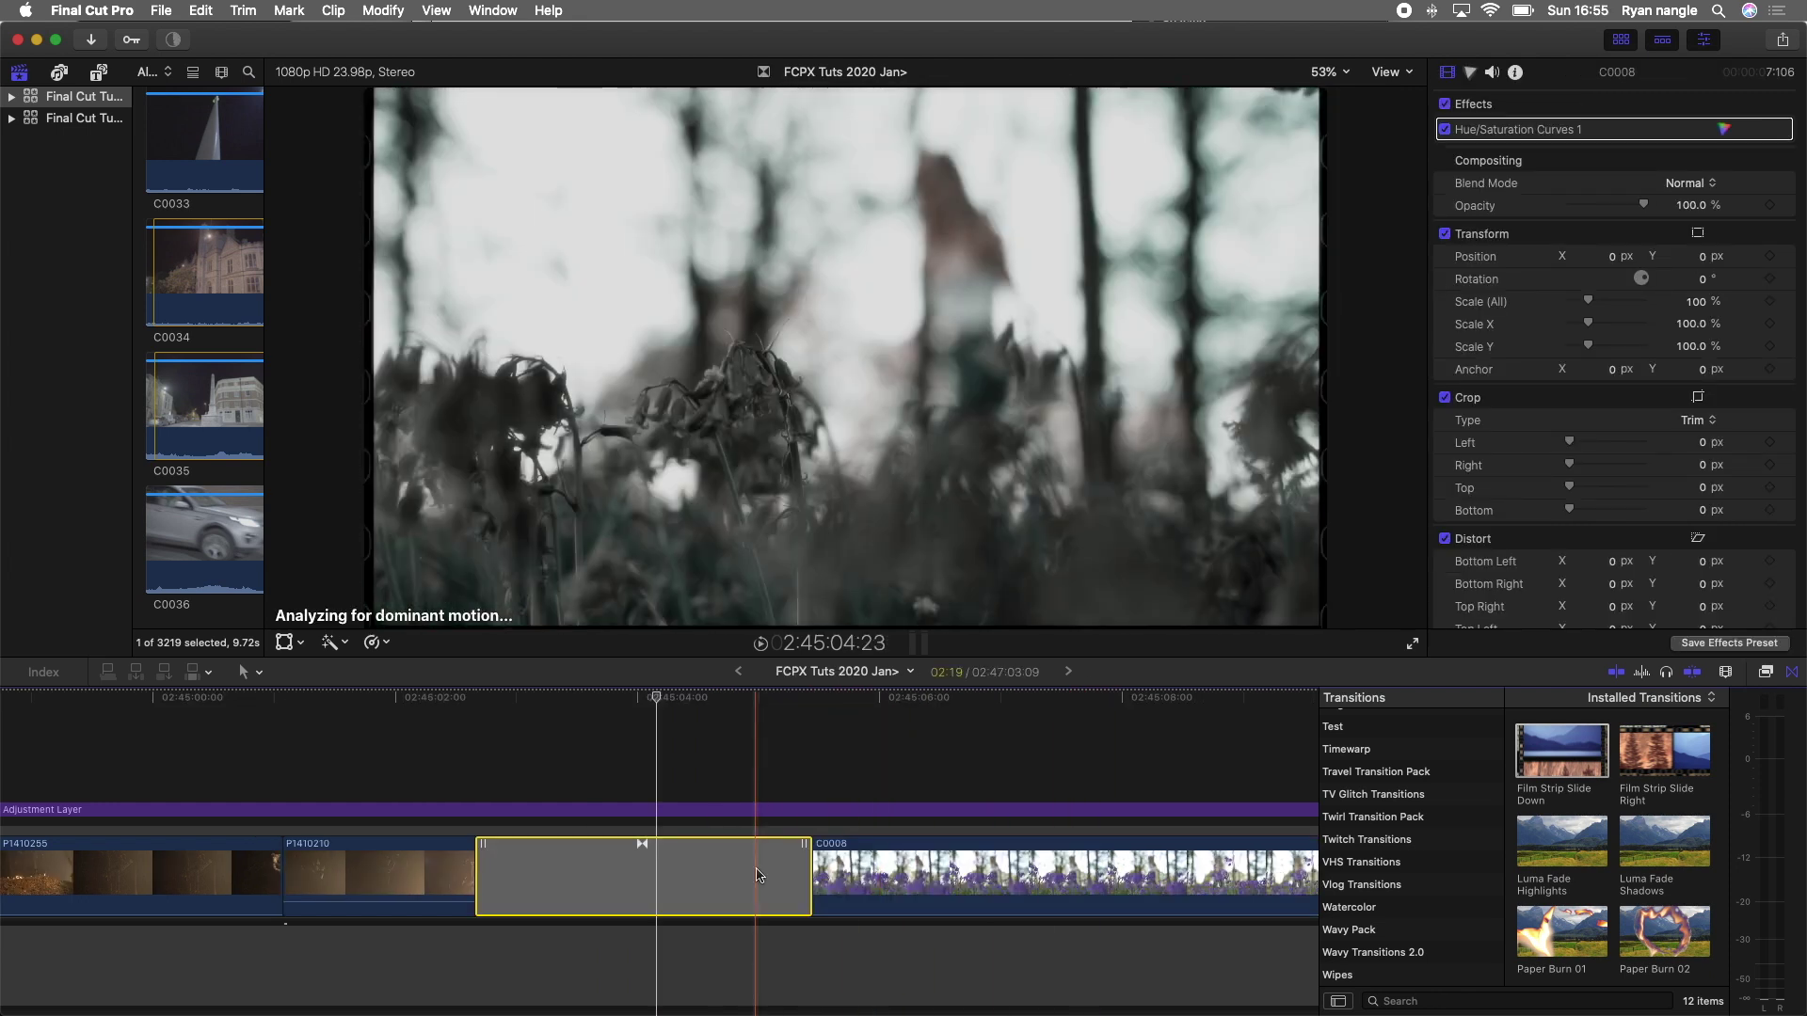
{"action": "key", "text": "Delete"}
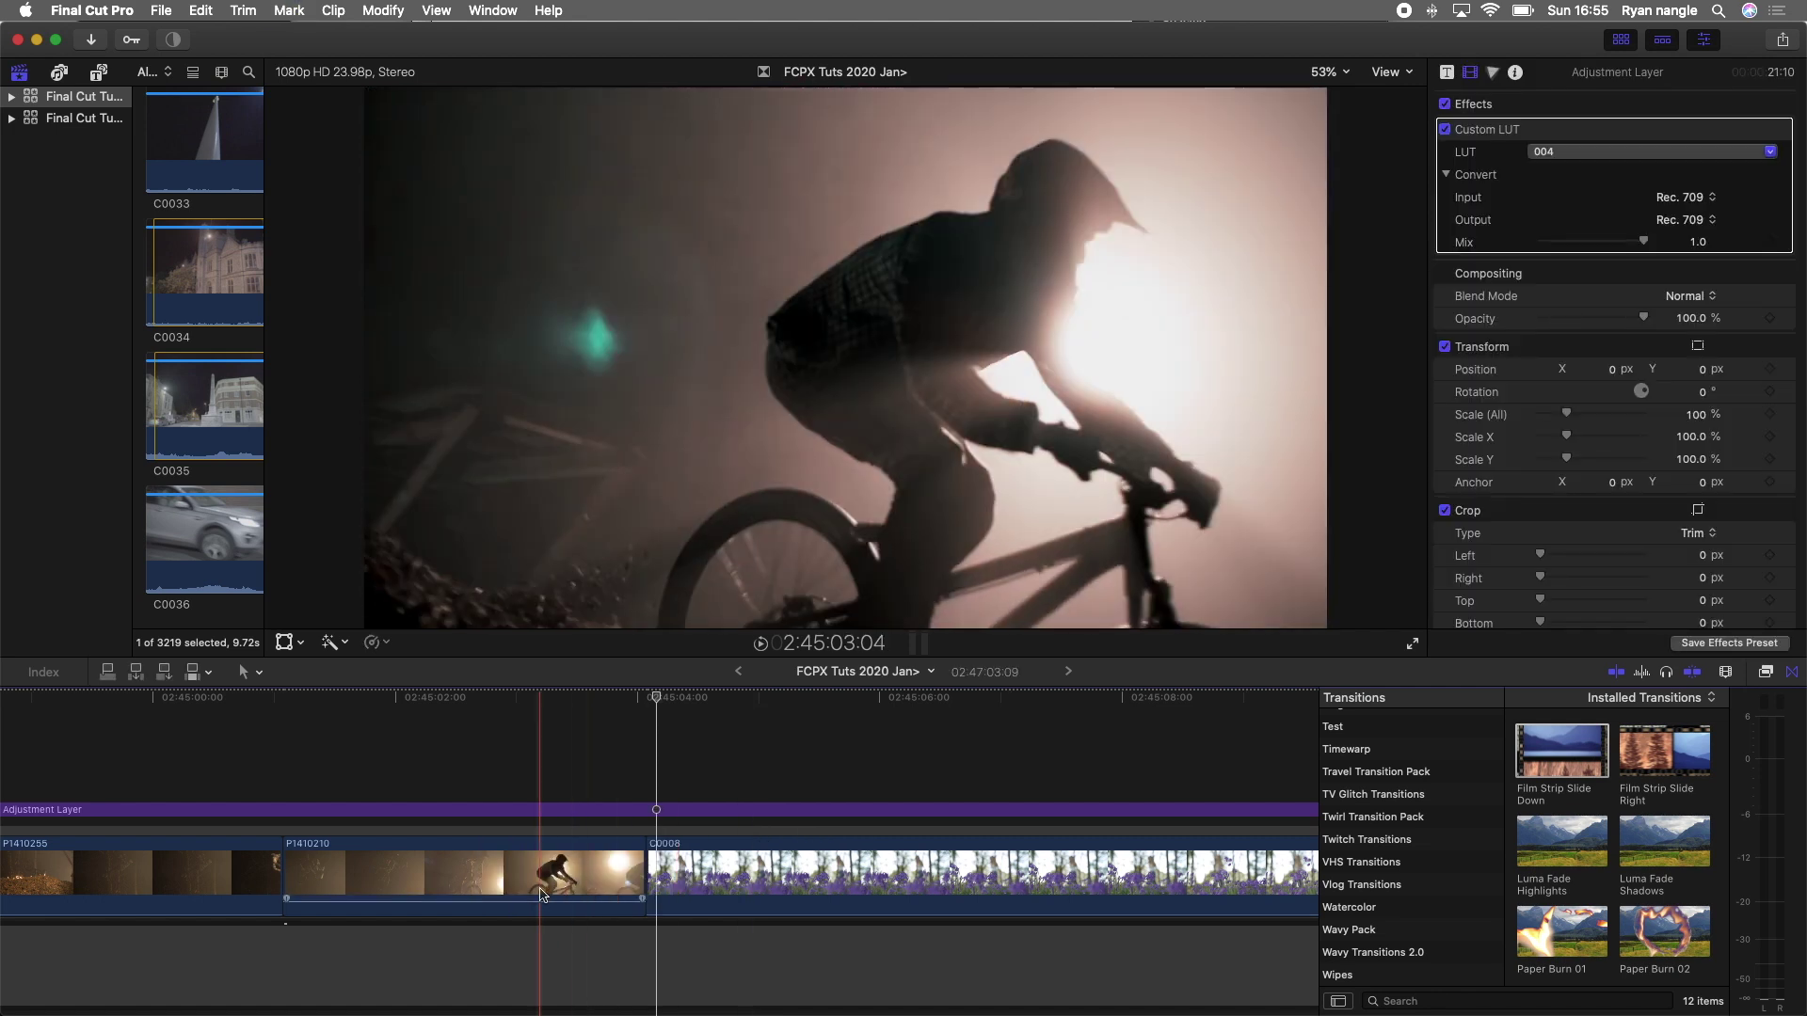
Lift clips P1410210 and C0008 onto separate layers above the storyline so that each overlaps the preceding clip
{"action": "scroll", "coordinate": [527, 847], "scroll_direction": "left", "scroll_amount": 3}
{"action": "left_click", "coordinate": [446, 844]}
{"action": "left_click_drag", "start_coordinate": [446, 845], "coordinate": [401, 746]}
{"action": "left_click_drag", "start_coordinate": [476, 867], "coordinate": [578, 749]}
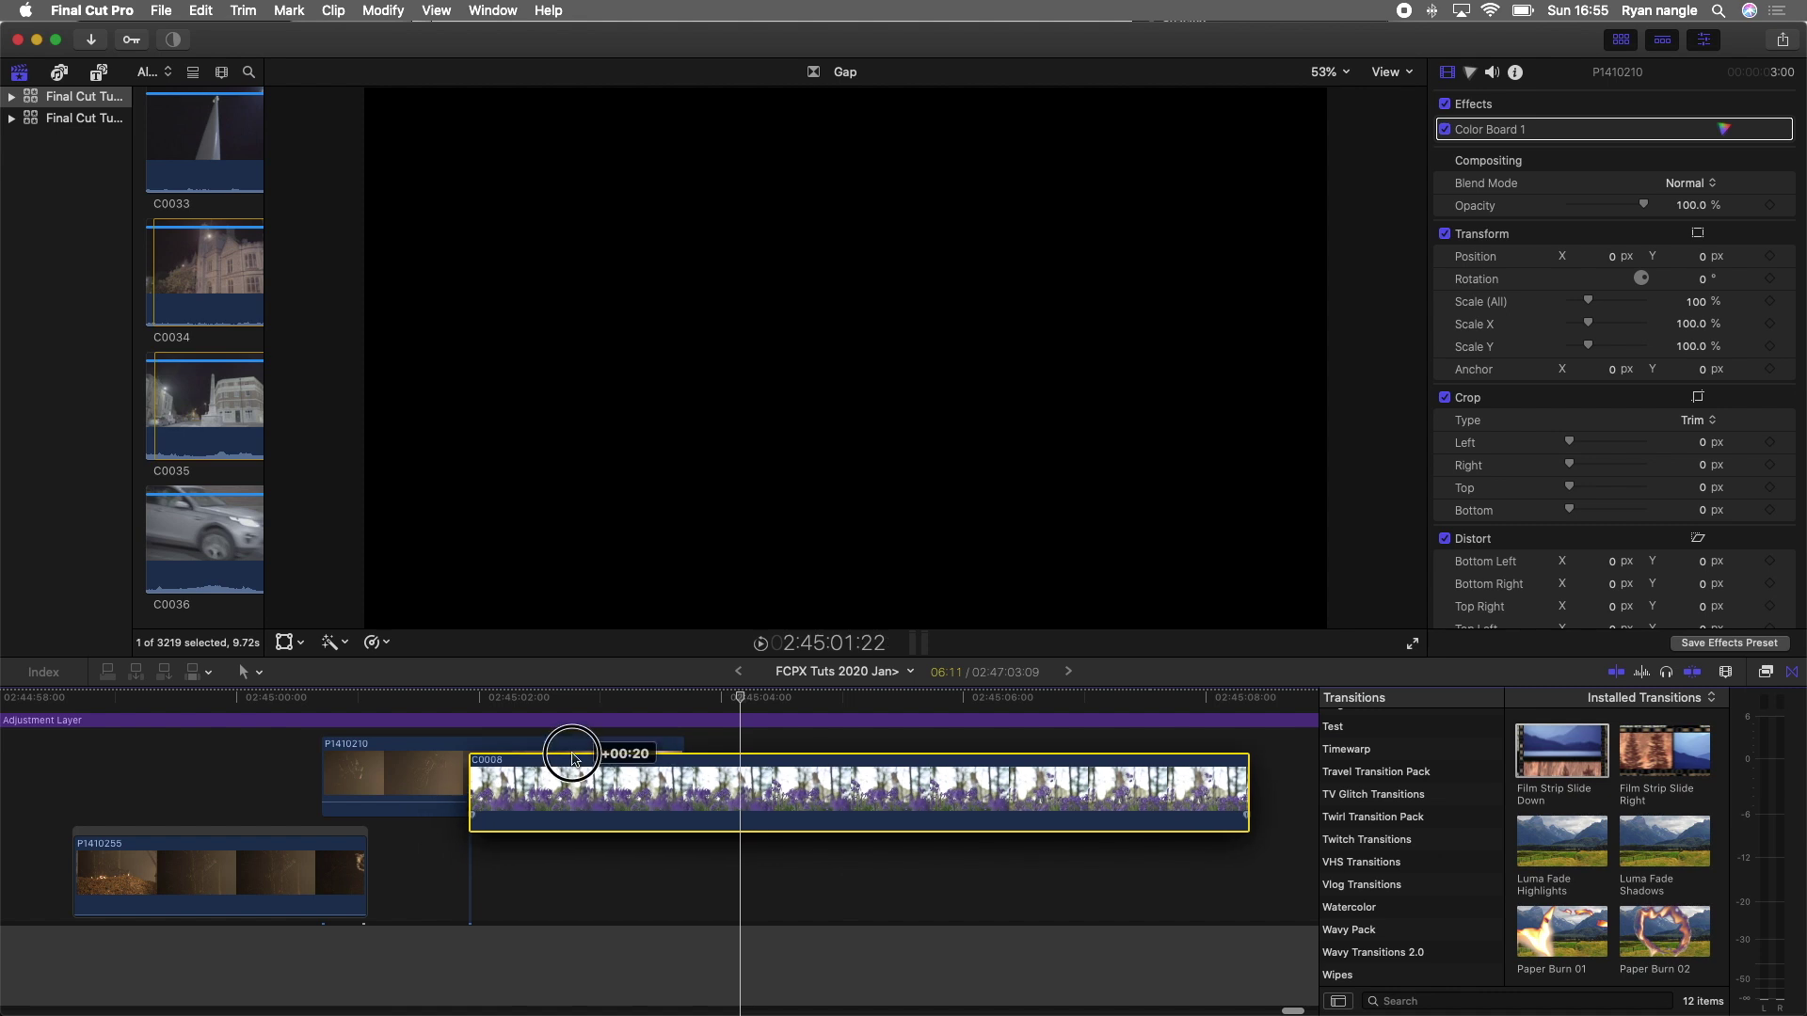
Add the Film Strip Slide Down transition to the start of clips P1410210 and C0008
{"action": "left_click", "coordinate": [453, 833]}
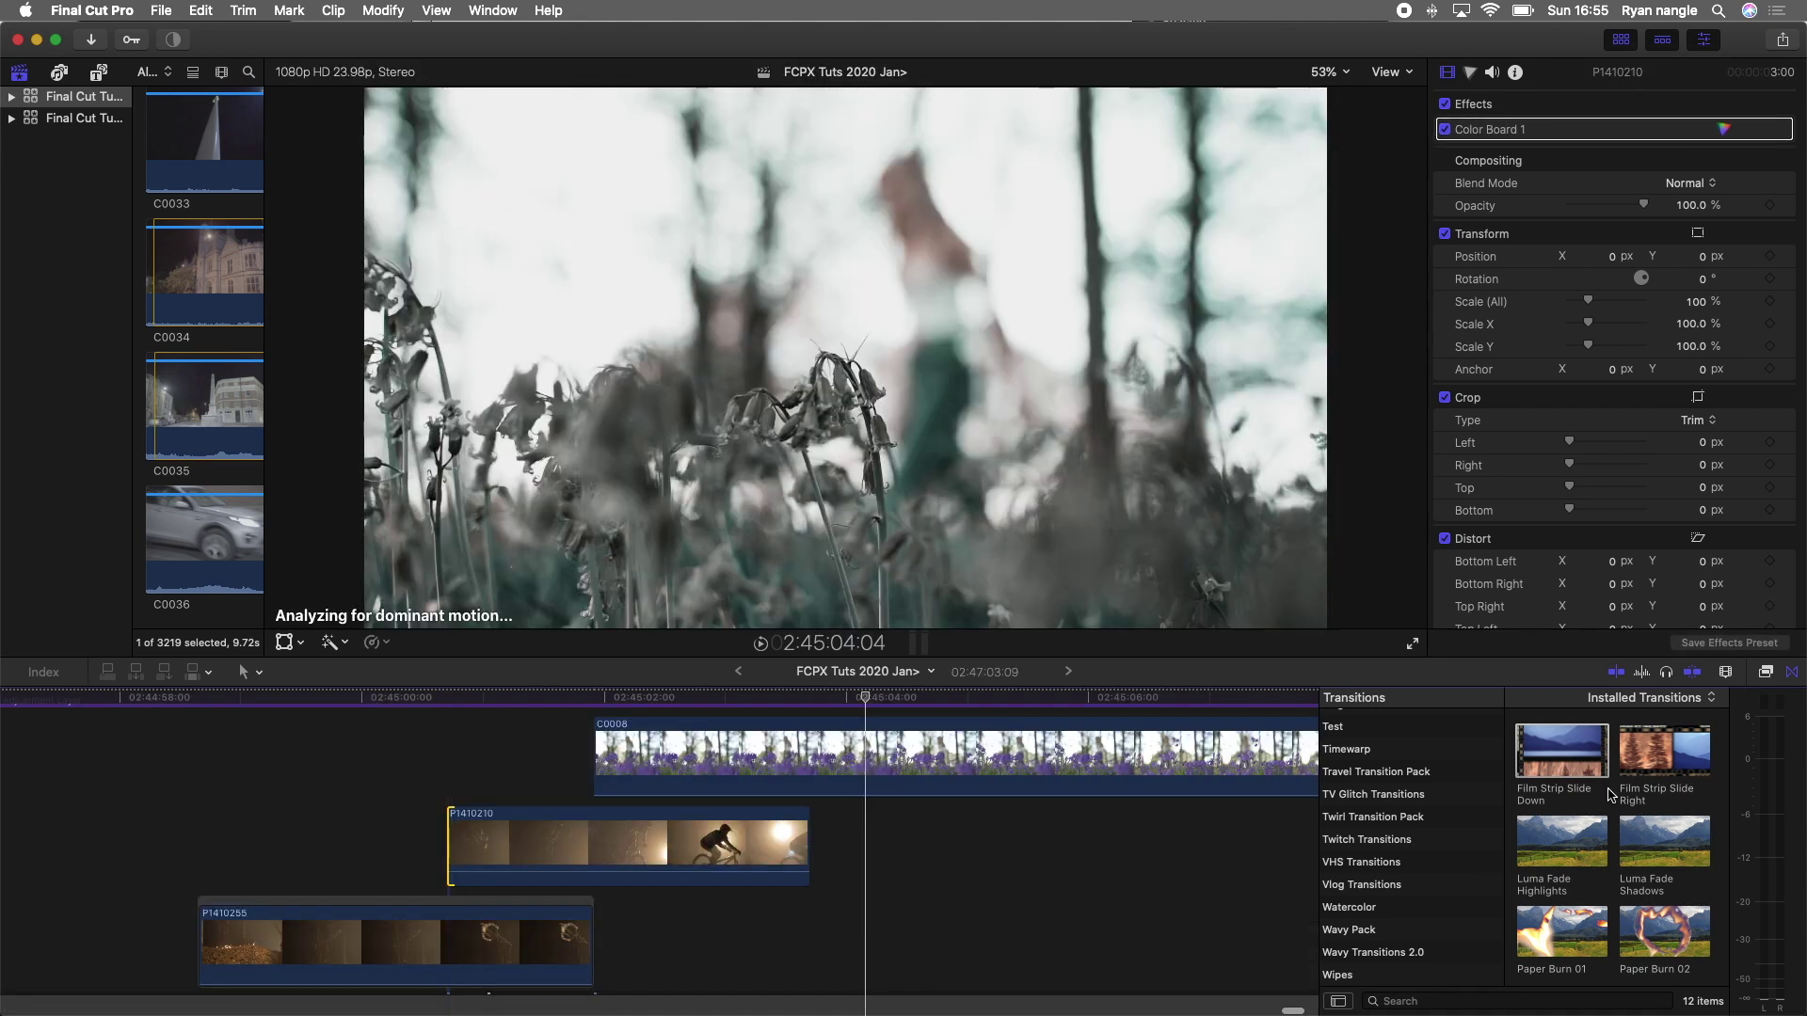
{"action": "double_click", "coordinate": [1573, 761]}
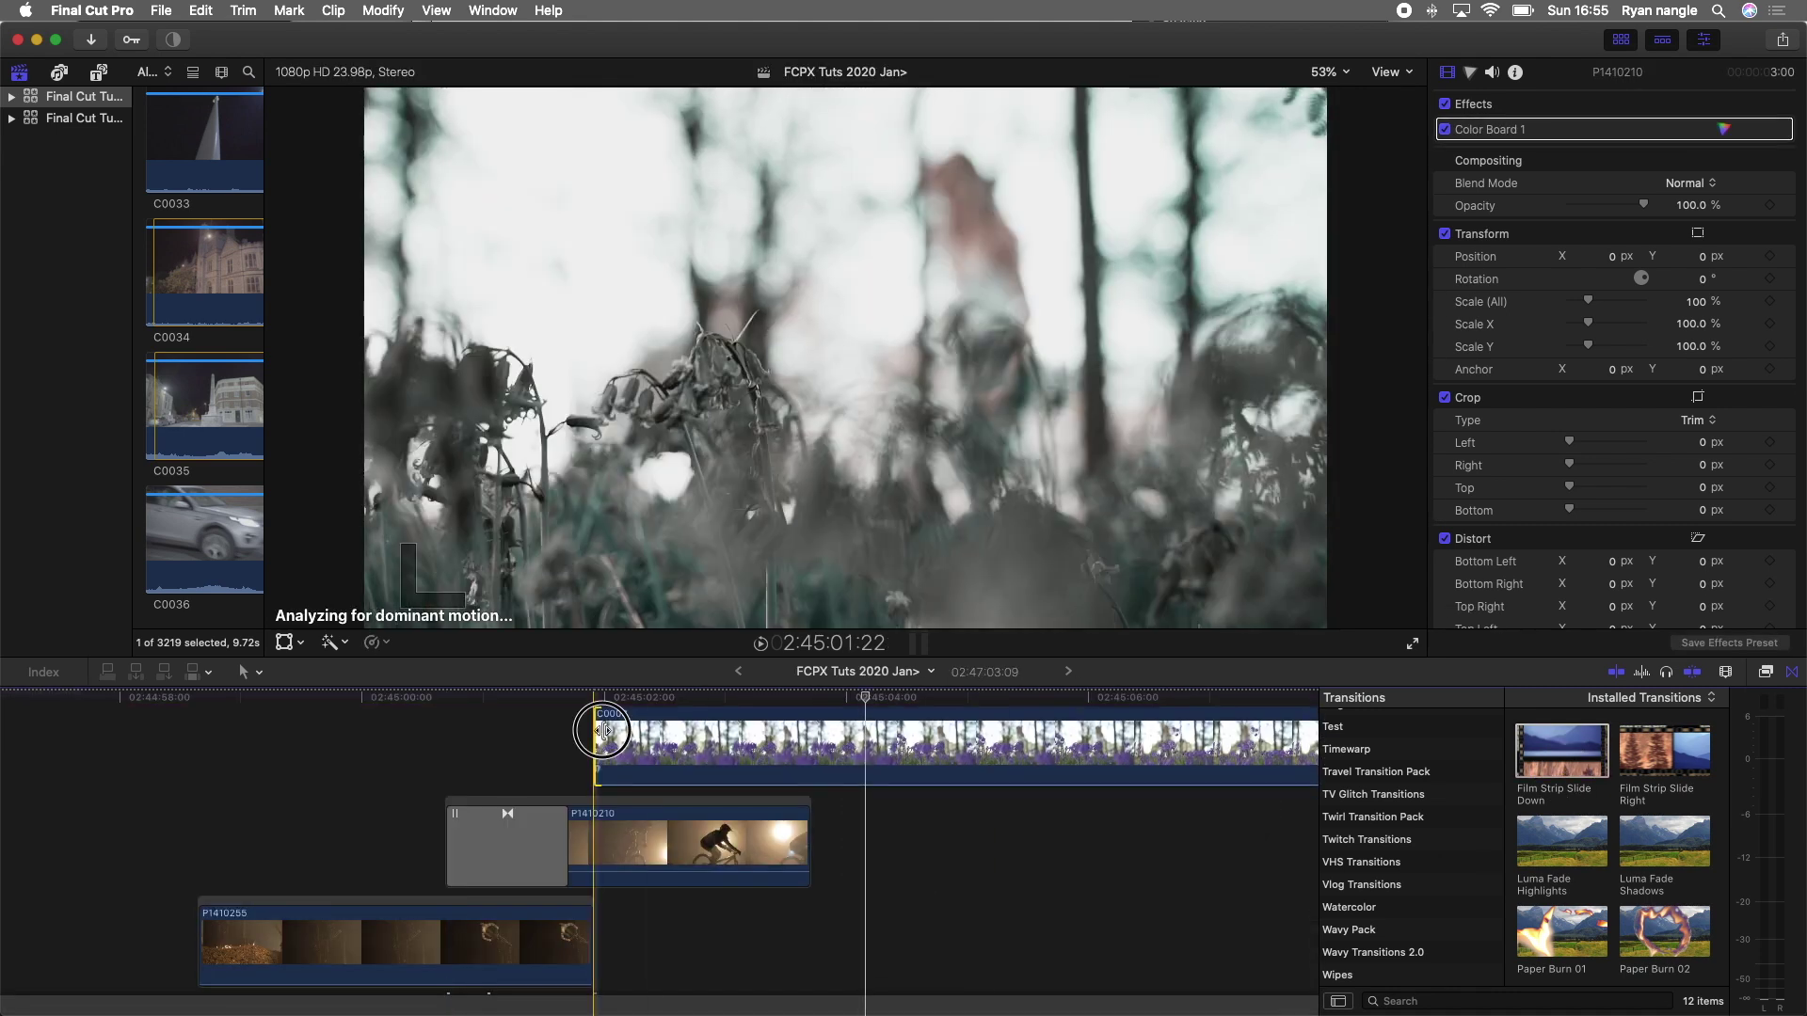
{"action": "double_click", "coordinate": [1555, 762]}
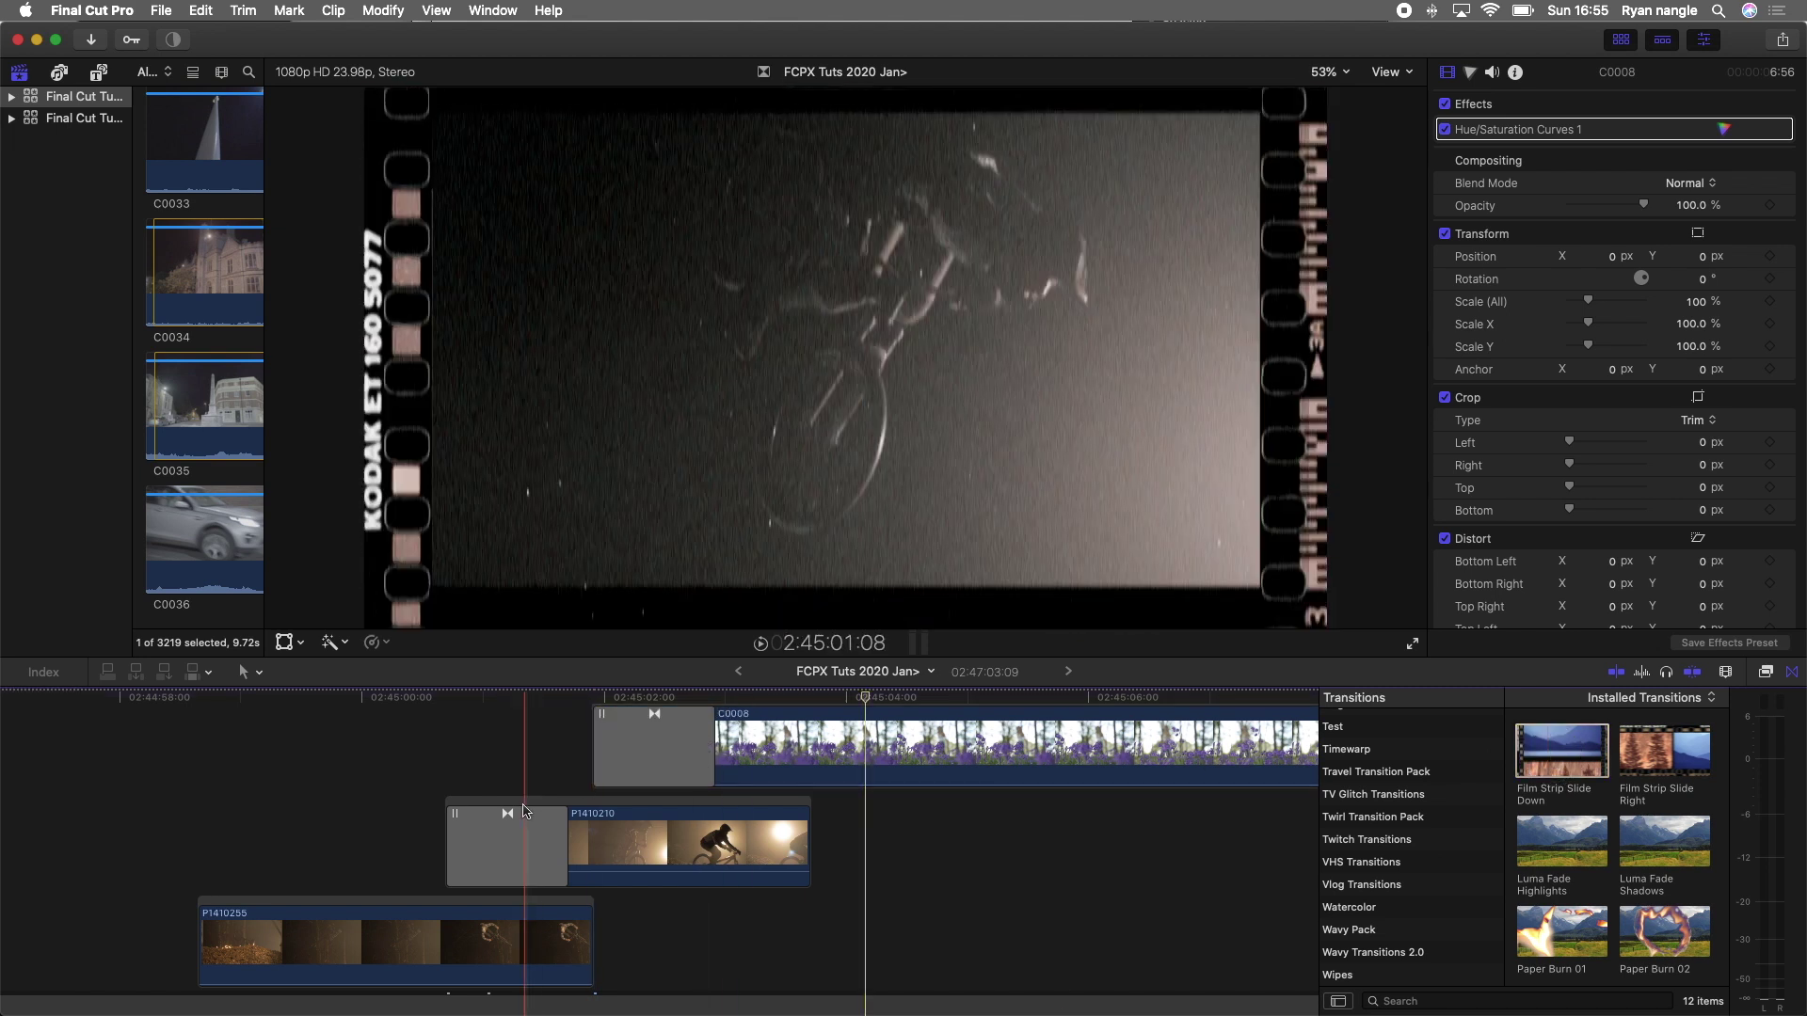
Lengthen the opening transitions of clips P1410210 and C0008 to 2:00 each
{"action": "key", "text": "super+="}
{"action": "left_click_drag", "start_coordinate": [614, 886], "coordinate": [855, 886]}
{"action": "left_click_drag", "start_coordinate": [905, 792], "coordinate": [1147, 793]}
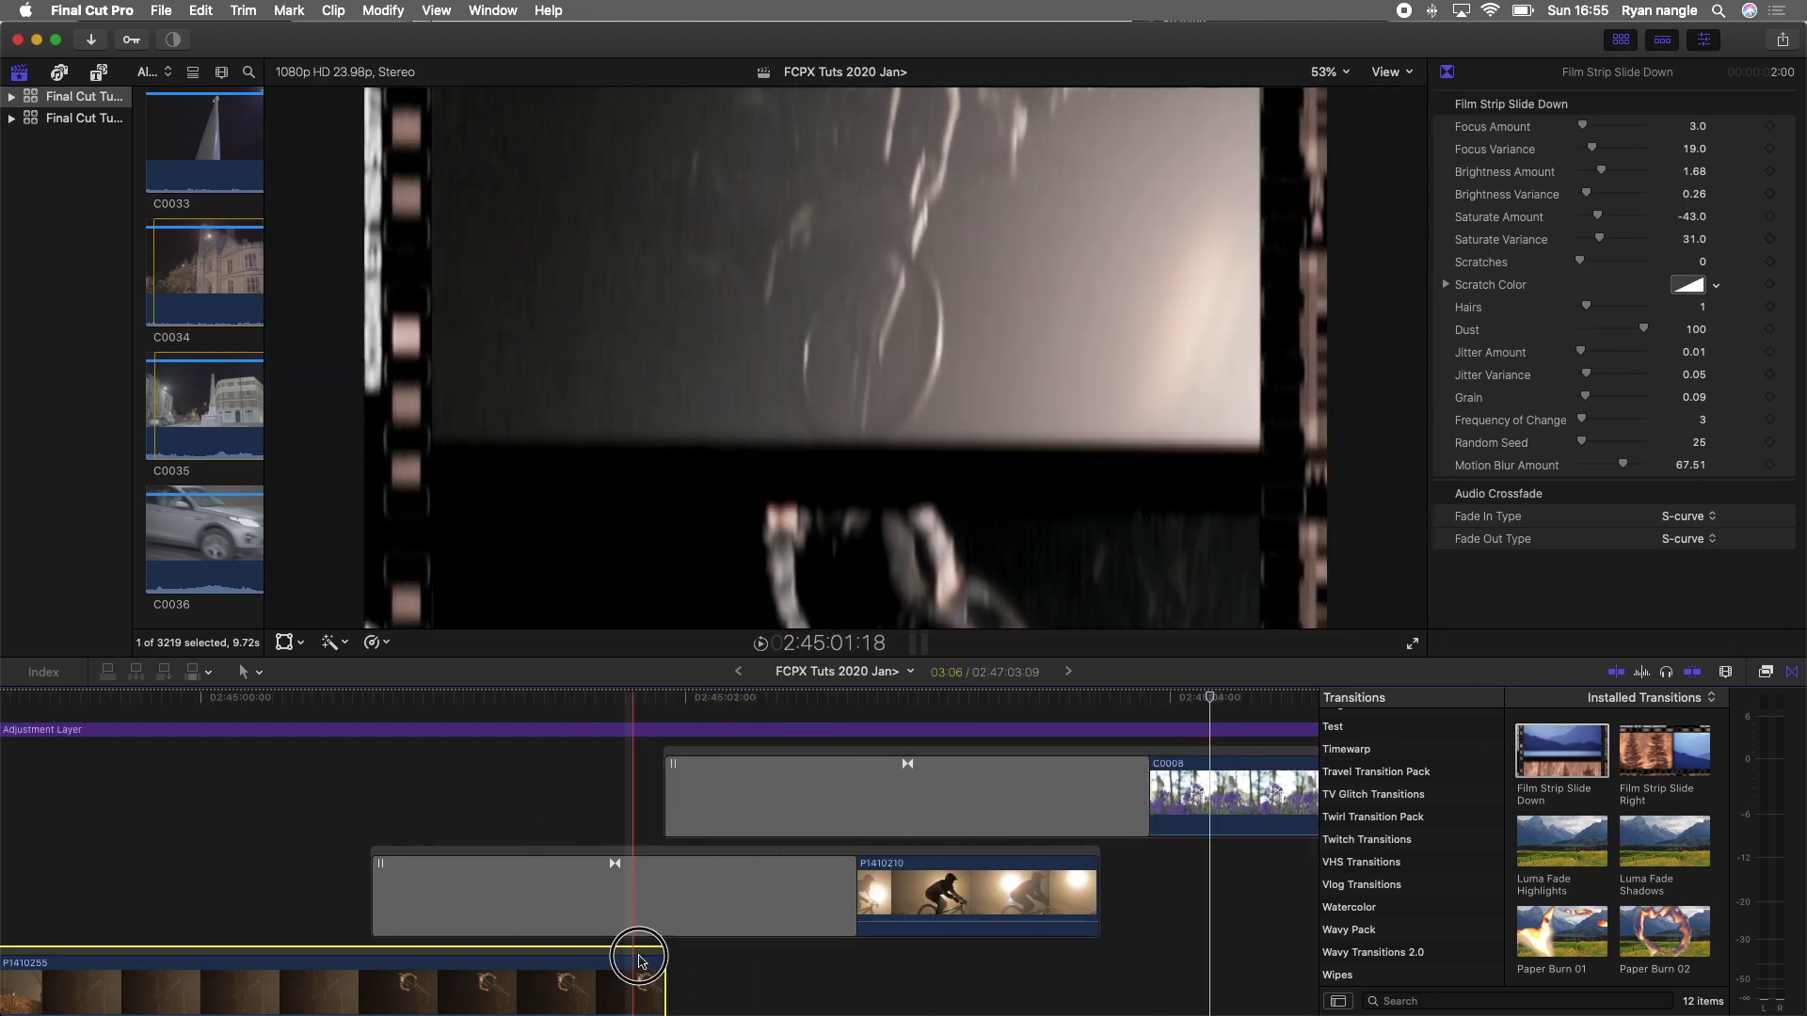
Shift P1410255 later and C0008 earlier for longer overlaps, and preview with Film Strip Slide Right as C0008's opening transition
{"action": "left_click_drag", "start_coordinate": [633, 952], "coordinate": [905, 952]}
{"action": "left_click_drag", "start_coordinate": [740, 752], "coordinate": [688, 752]}
{"action": "key", "text": "space"}
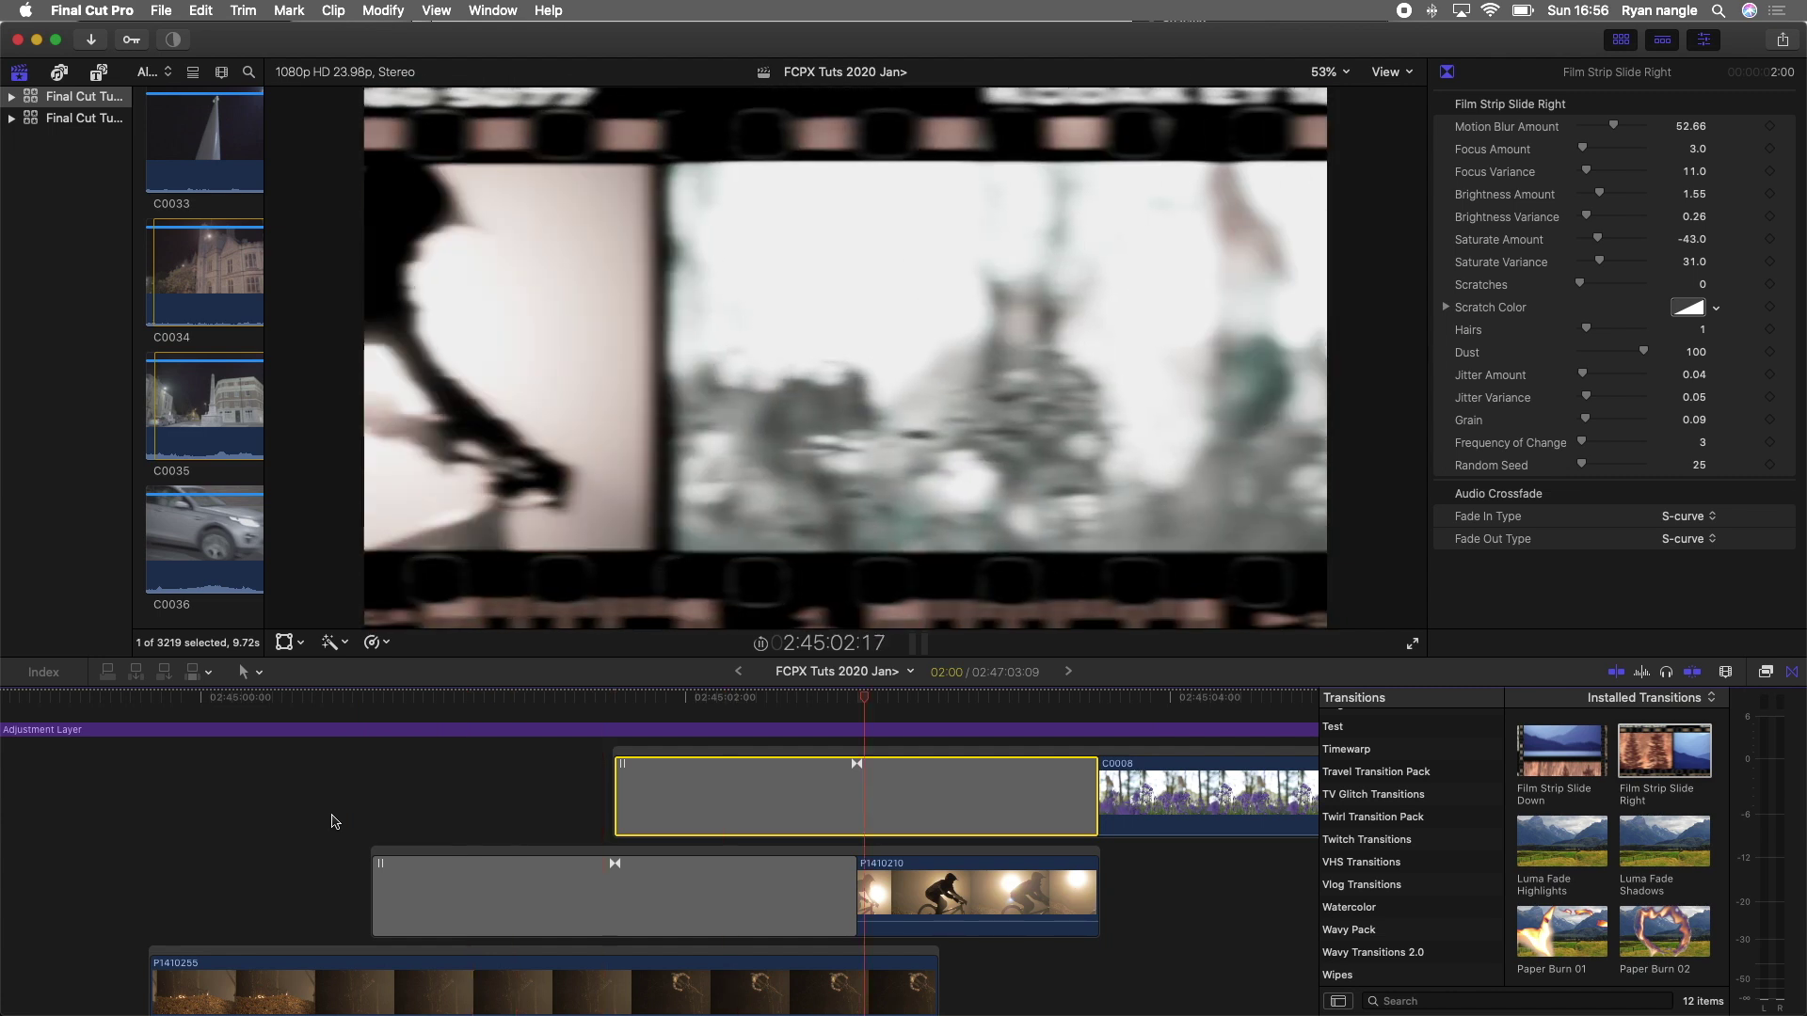
{"action": "key", "text": "space"}
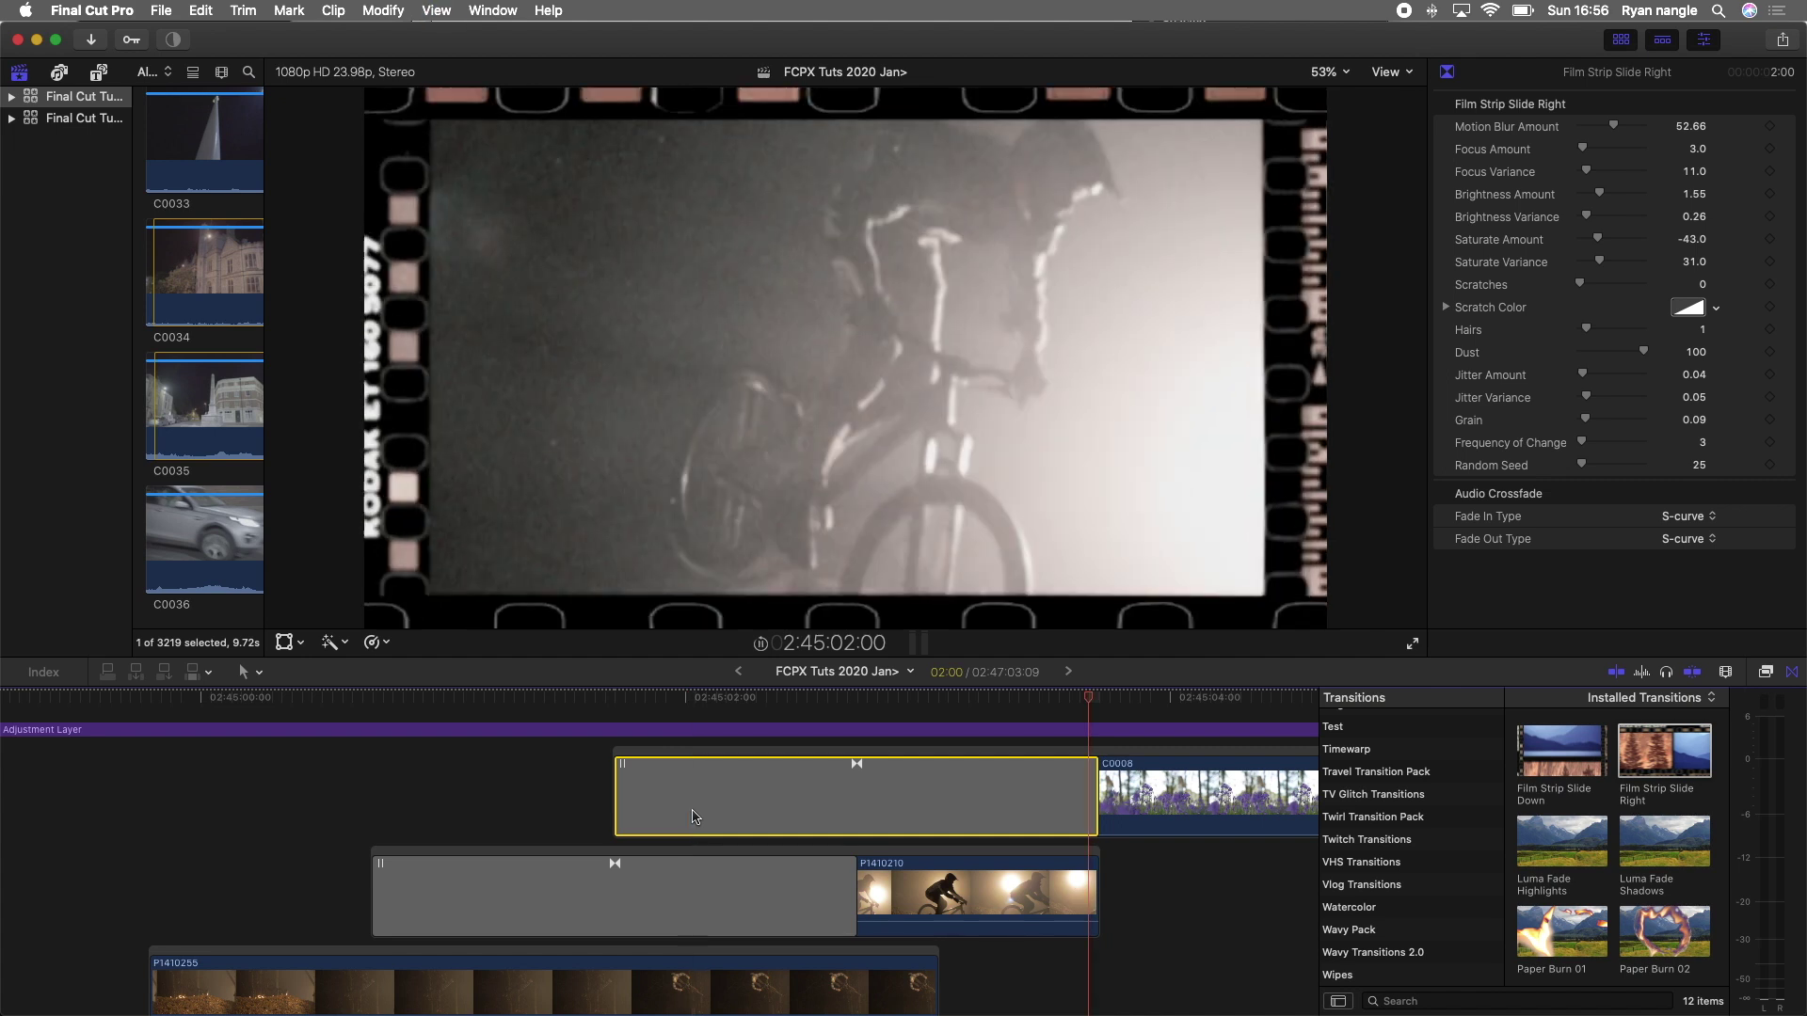
Place the Film Poster Title Preset from the RN New Wave titles above the adjustment layer, over clip C0008
{"action": "key", "text": "space"}
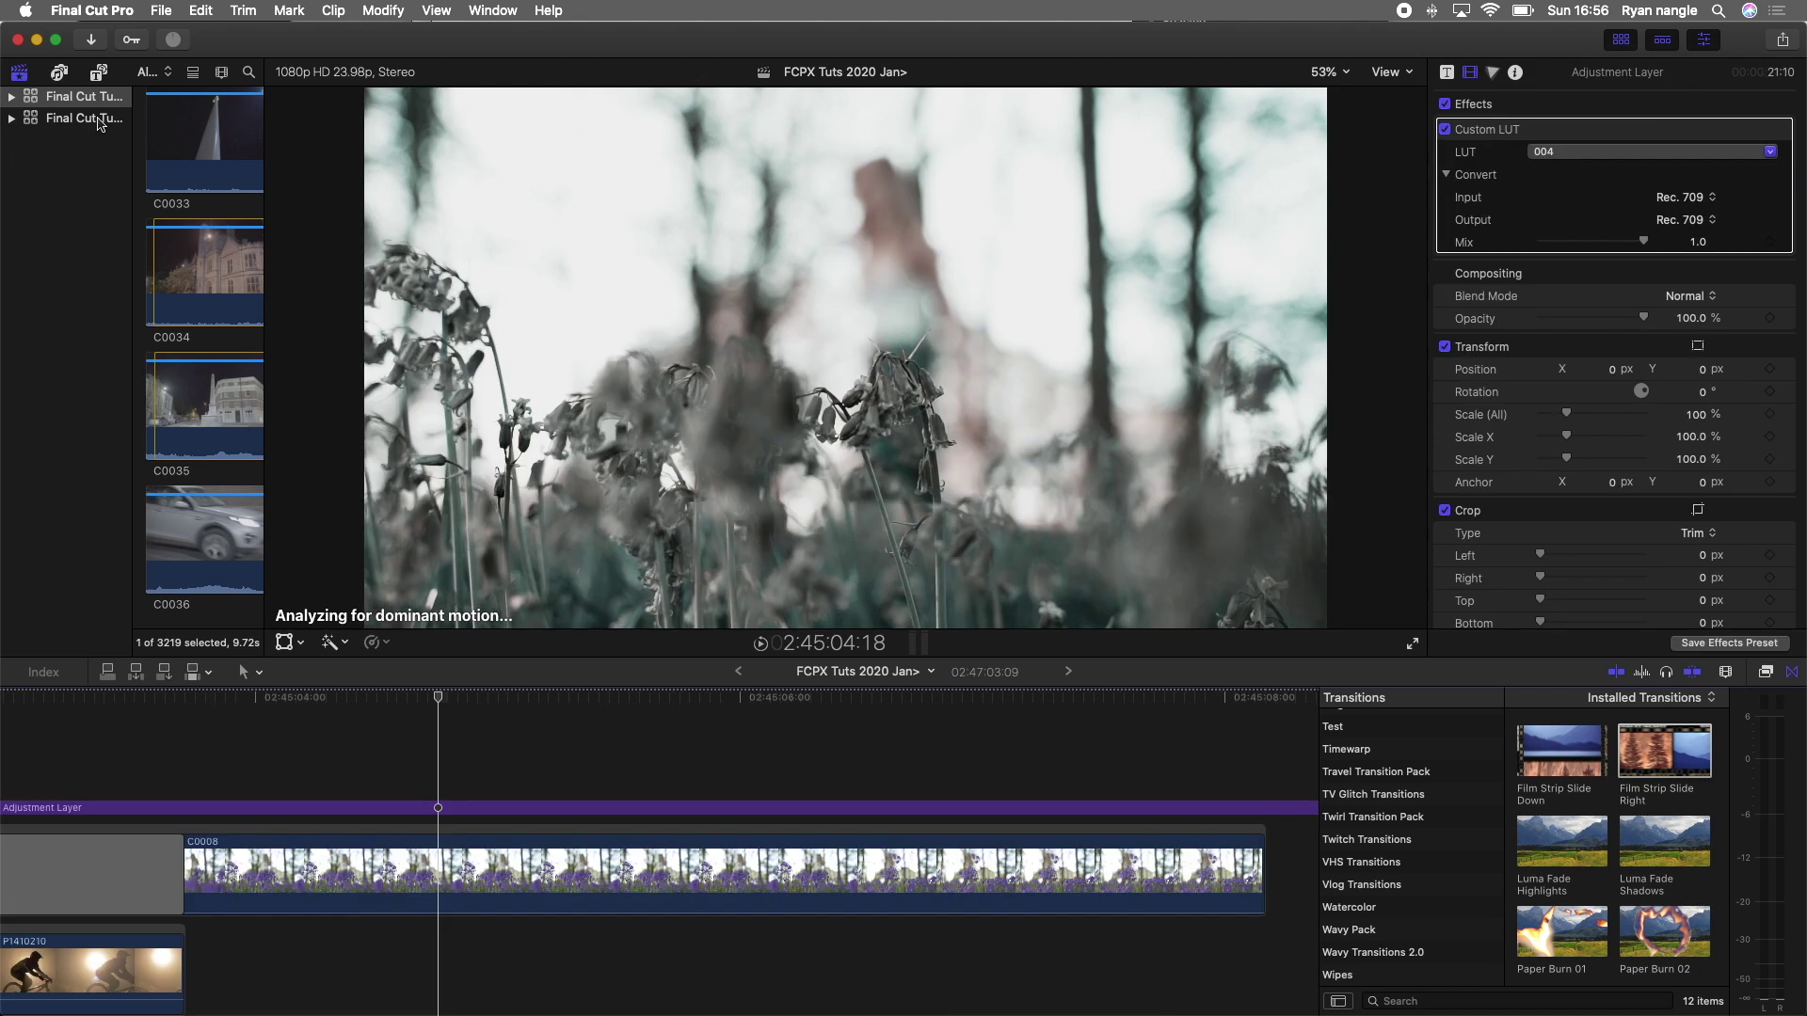
{"action": "left_click", "coordinate": [100, 74]}
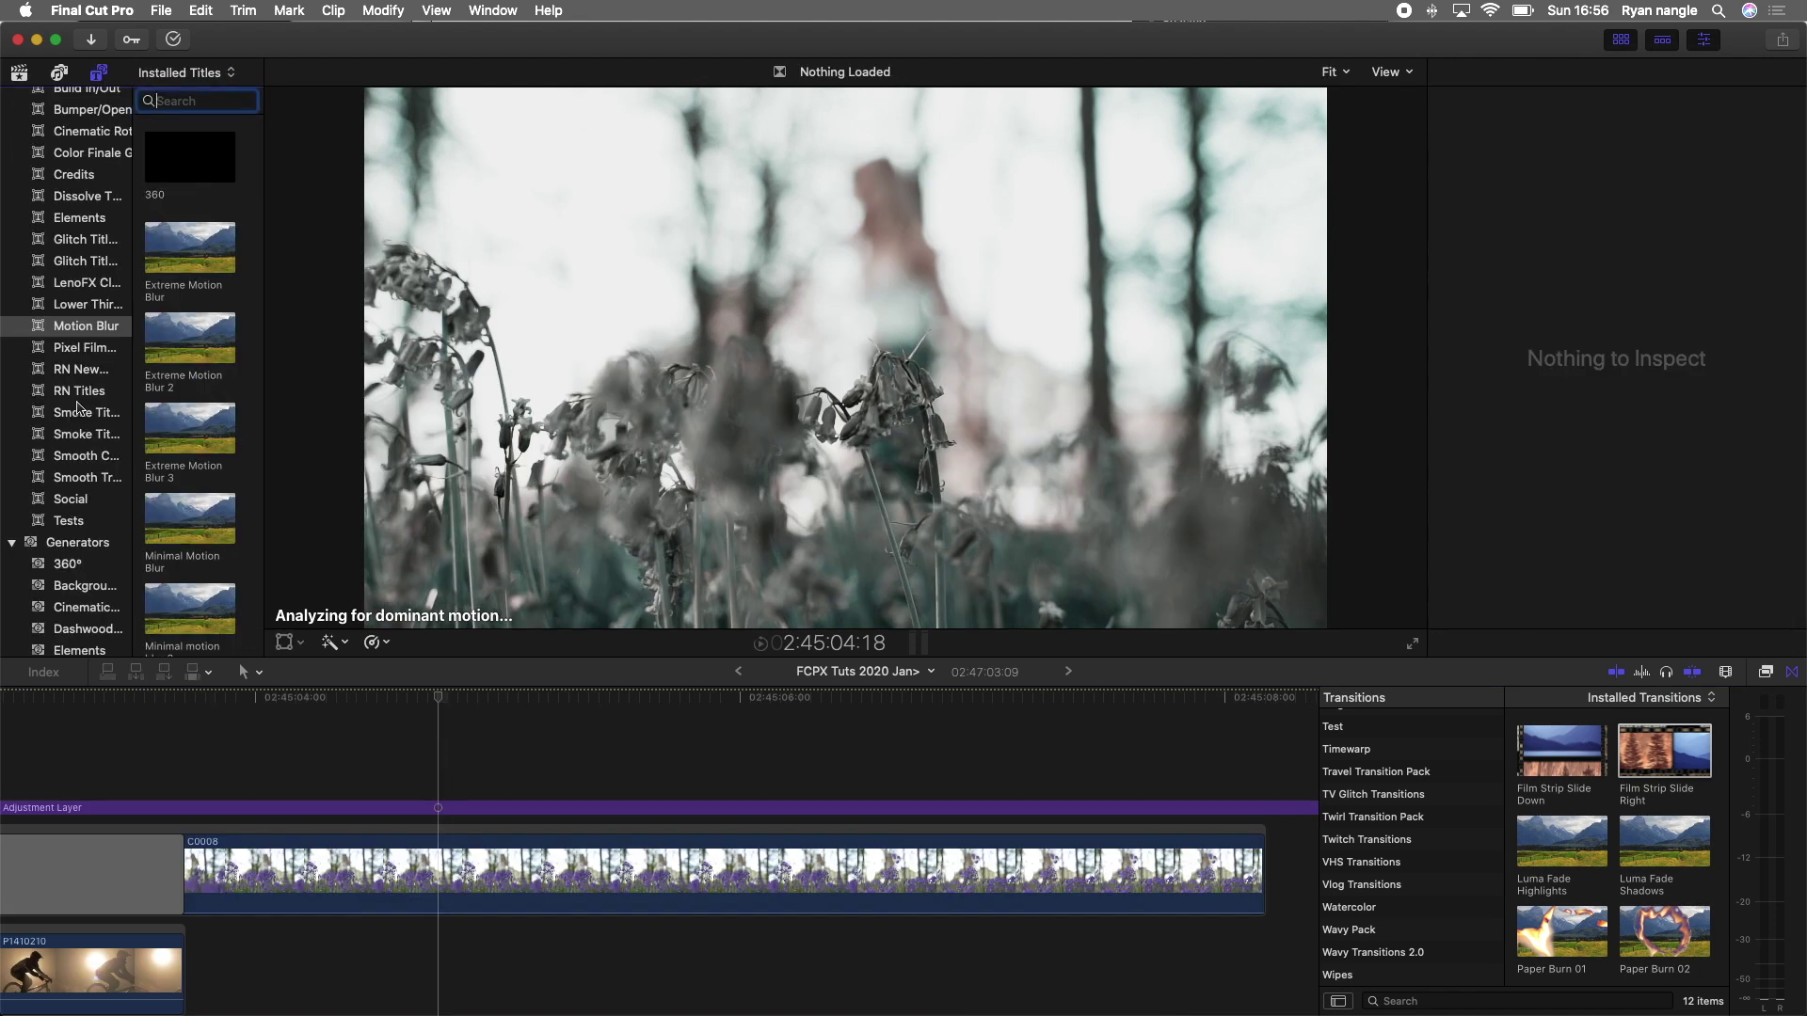
{"action": "left_click", "coordinate": [82, 373]}
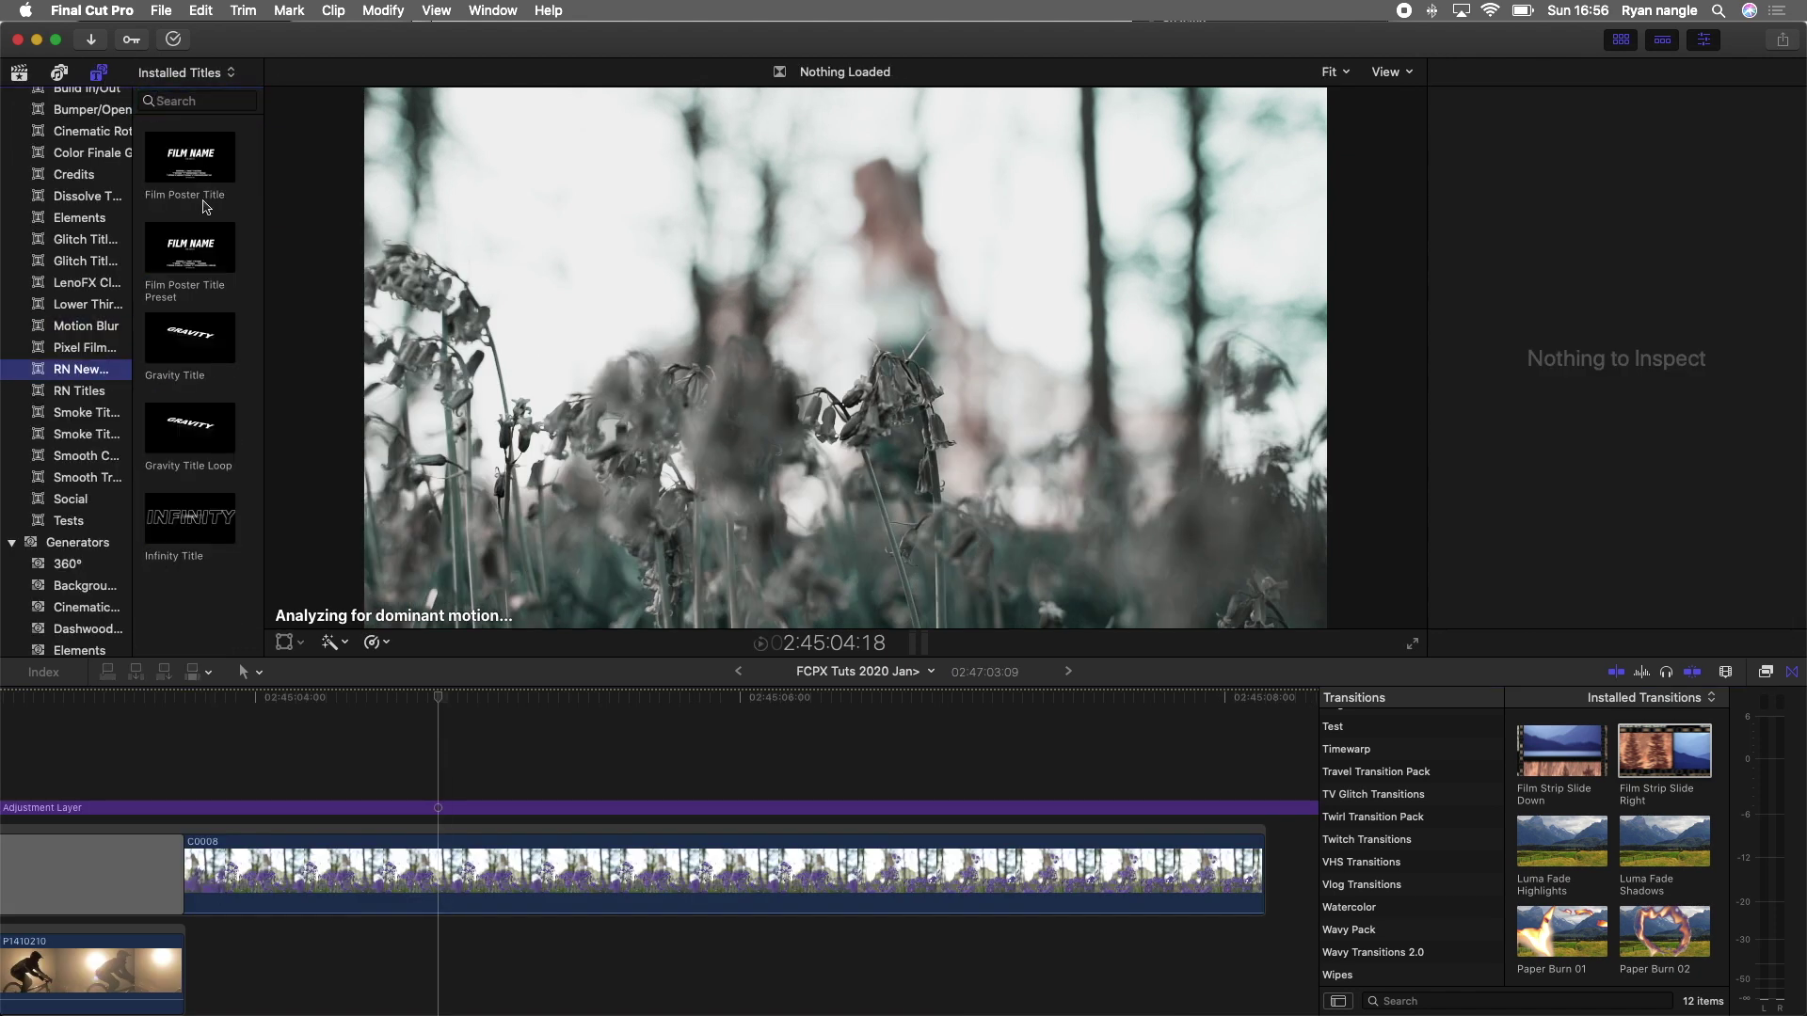
{"action": "left_click_drag", "start_coordinate": [191, 260], "coordinate": [476, 725]}
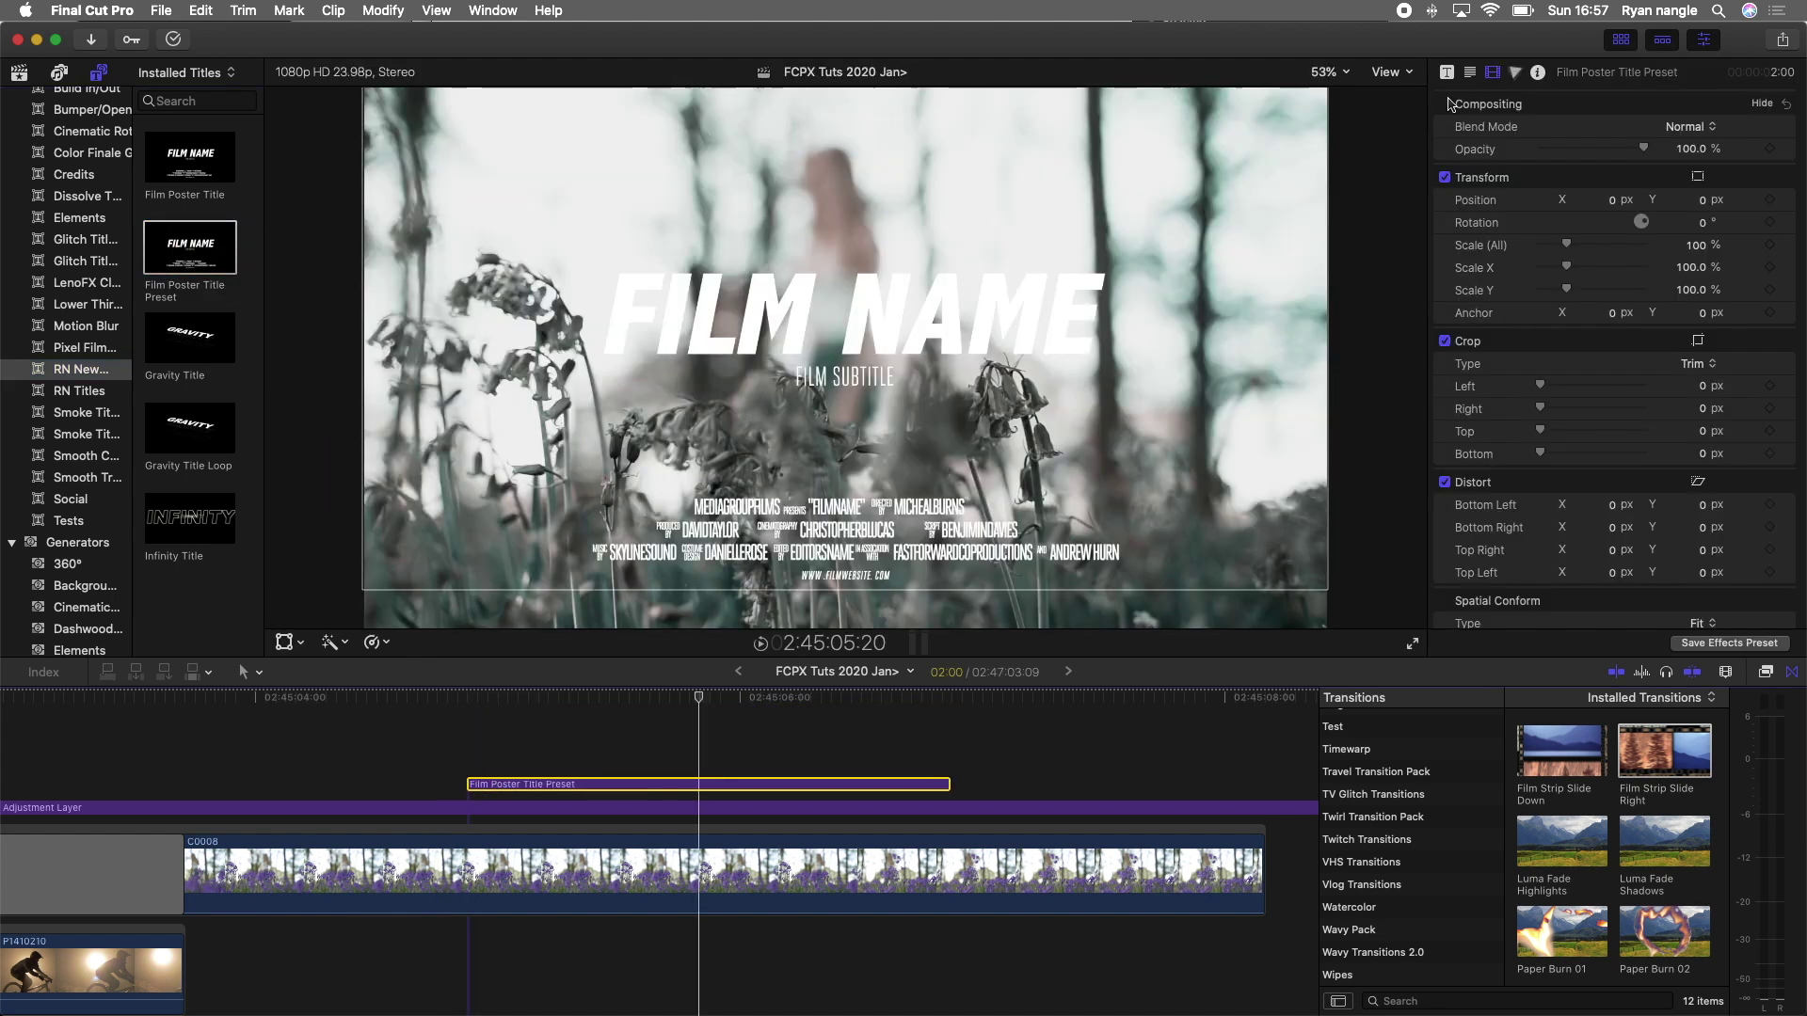
Examine the Film Poster Title Preset's published text, font, size and tracking parameters, from the film name through the credit lines
{"action": "left_click", "coordinate": [1446, 72]}
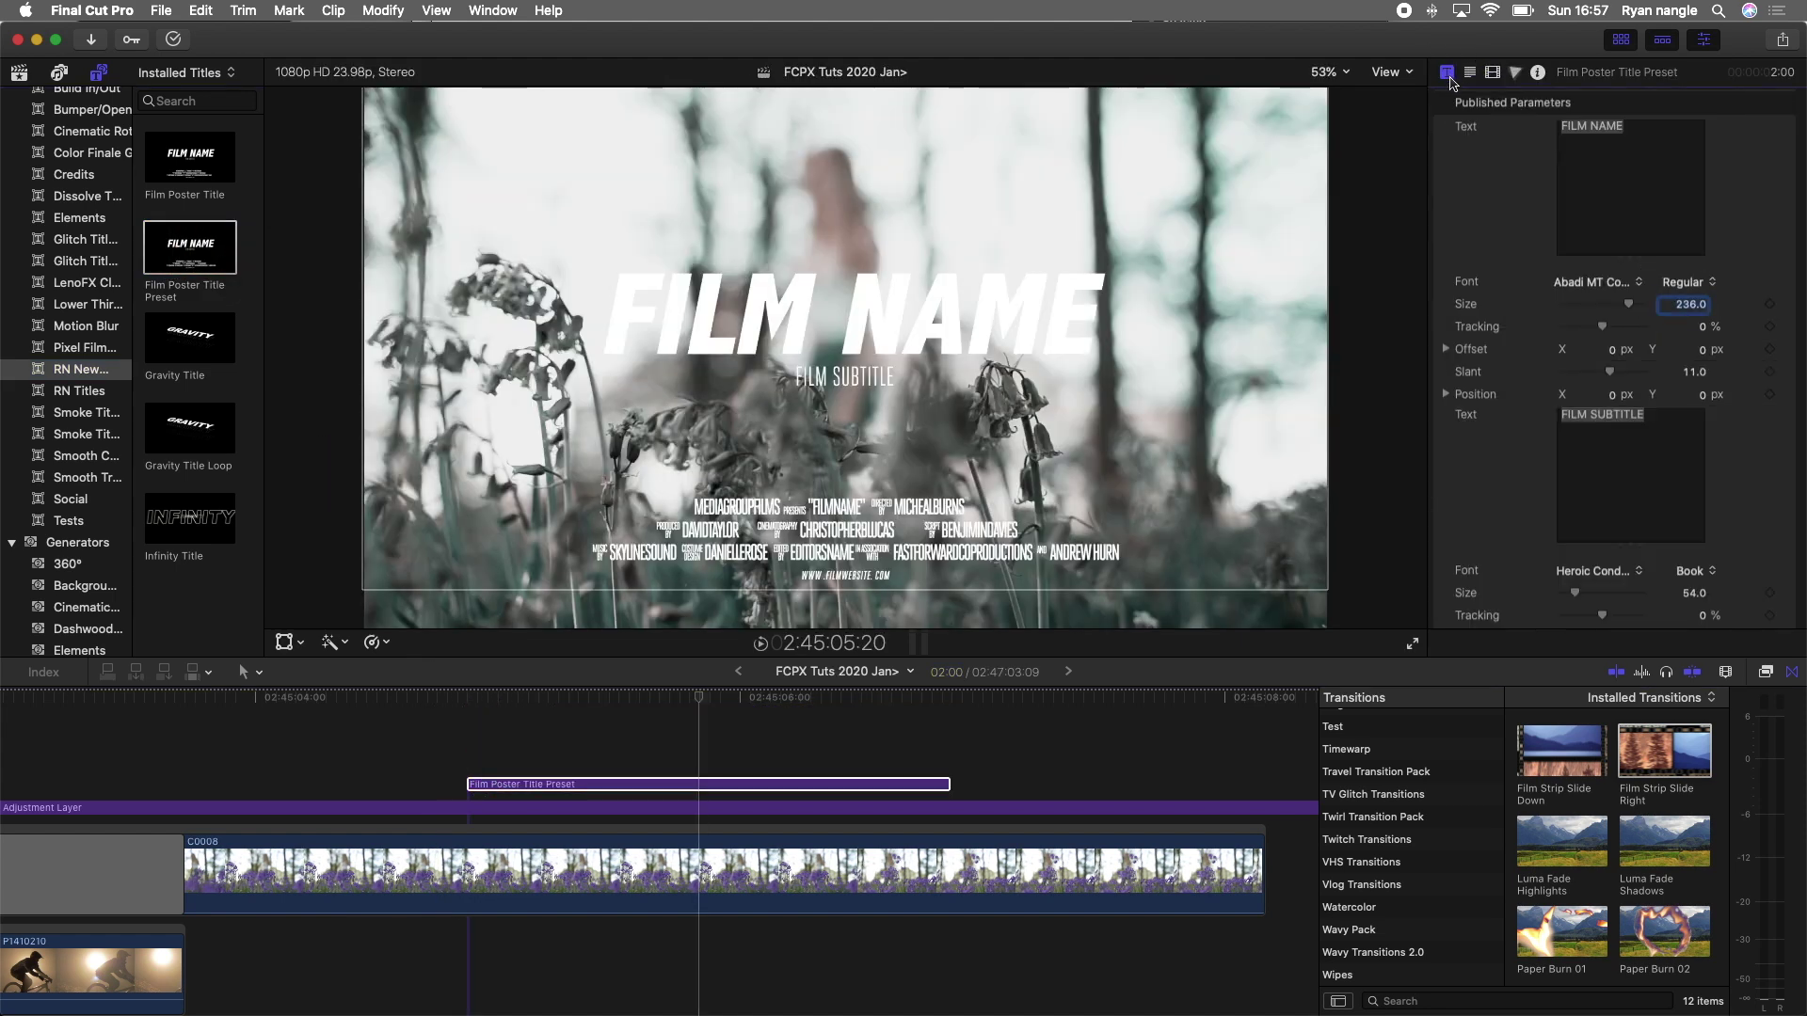
{"action": "left_click", "coordinate": [1621, 128]}
{"action": "left_click_drag", "start_coordinate": [1620, 128], "coordinate": [1531, 132]}
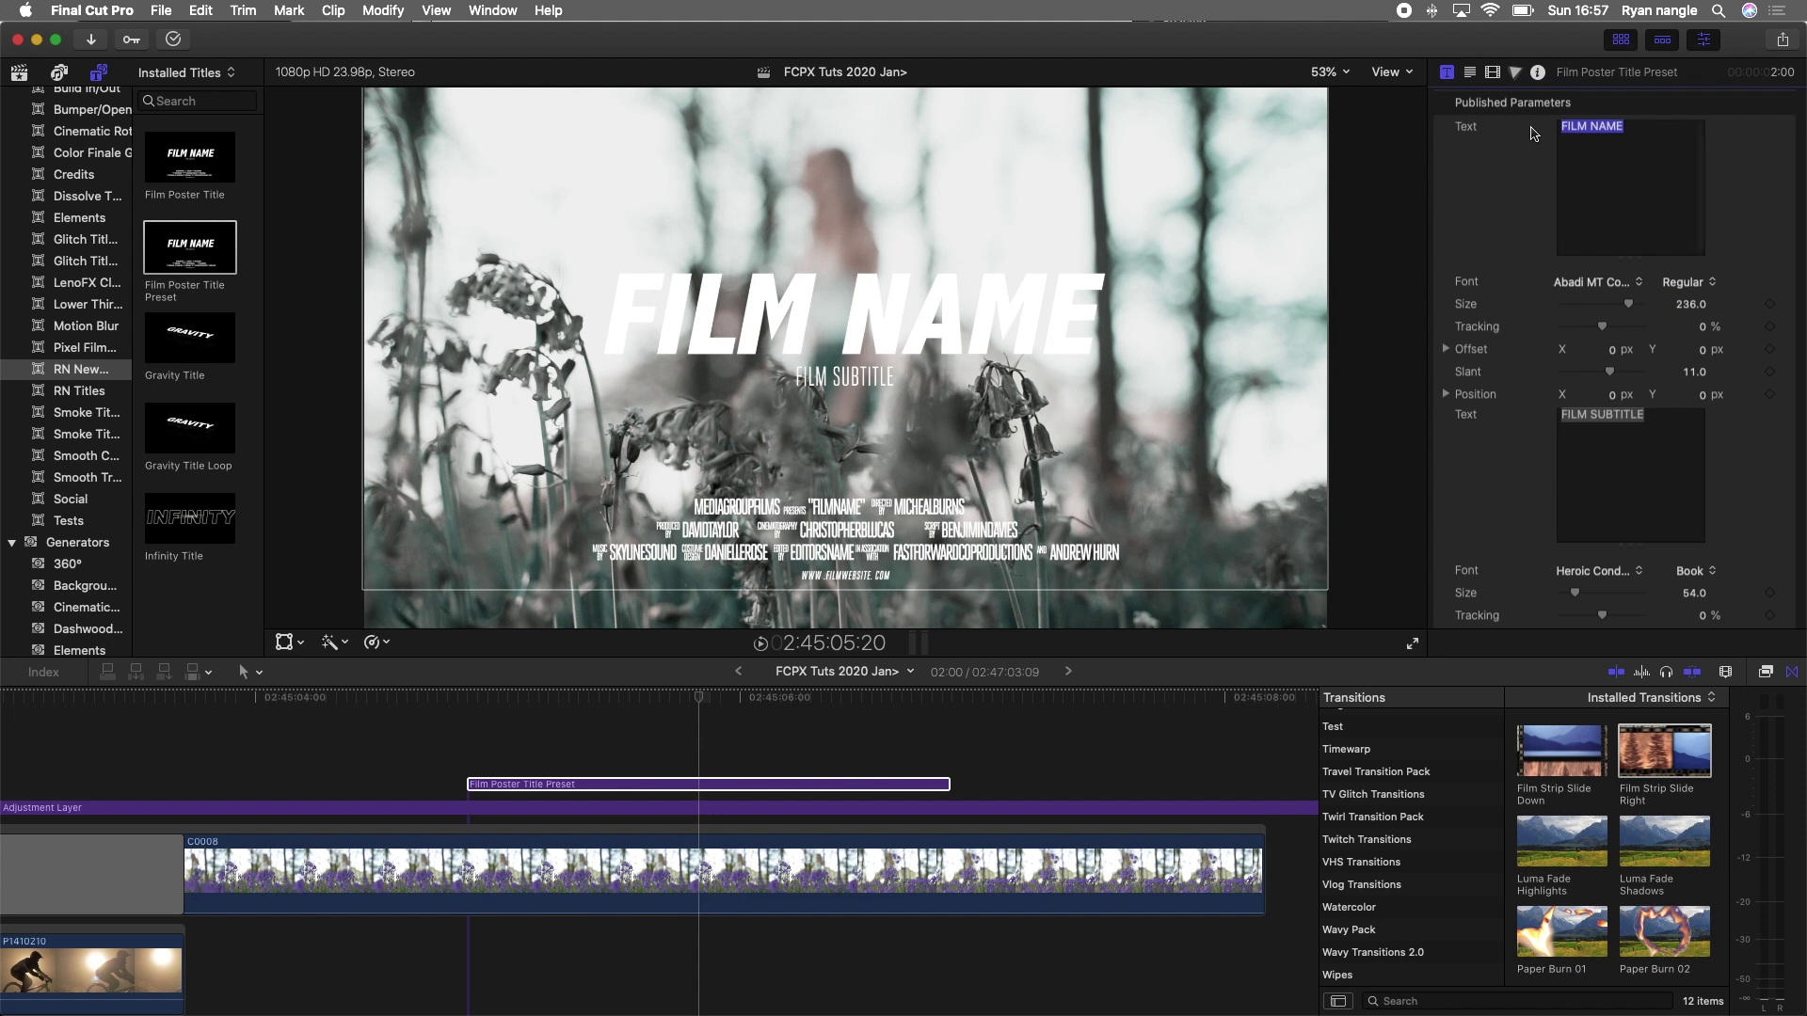
{"action": "scroll", "coordinate": [1676, 256], "scroll_direction": "down", "scroll_amount": 10}
{"action": "scroll", "coordinate": [1676, 256], "scroll_direction": "down", "scroll_amount": 3}
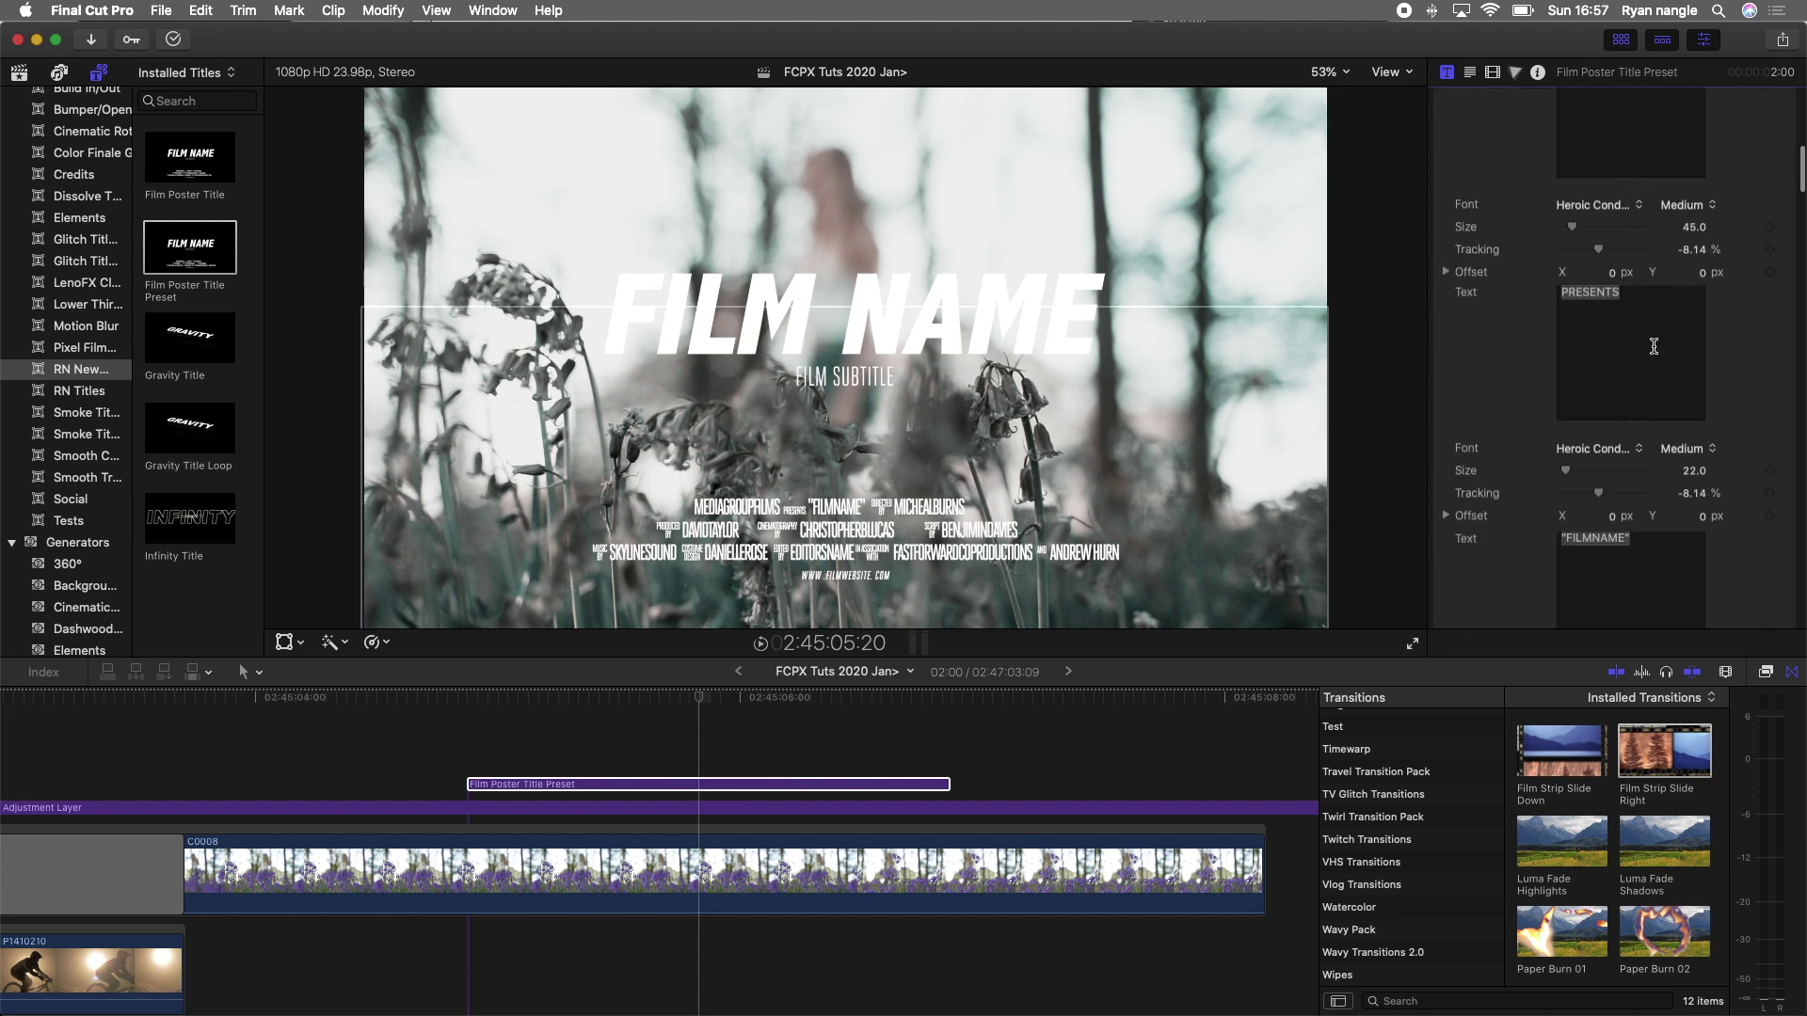
{"action": "scroll", "coordinate": [1652, 545], "scroll_direction": "down", "scroll_amount": 5}
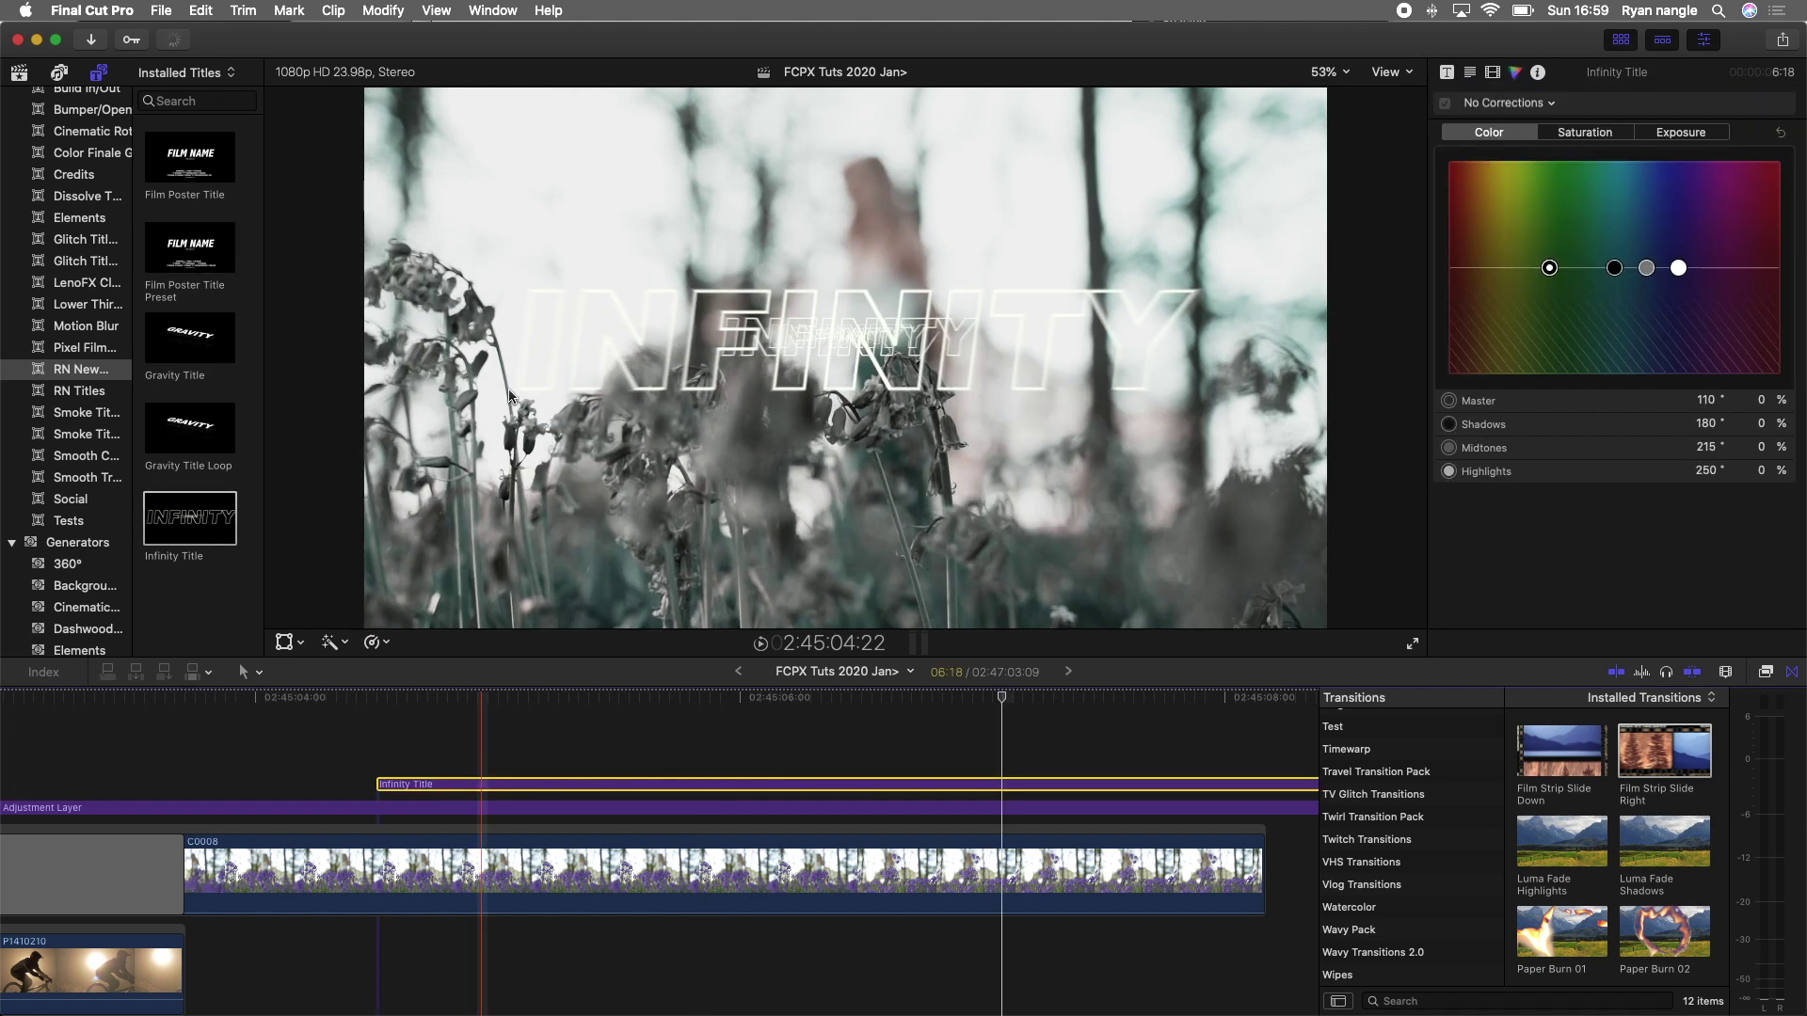
{"action": "key", "text": "space"}
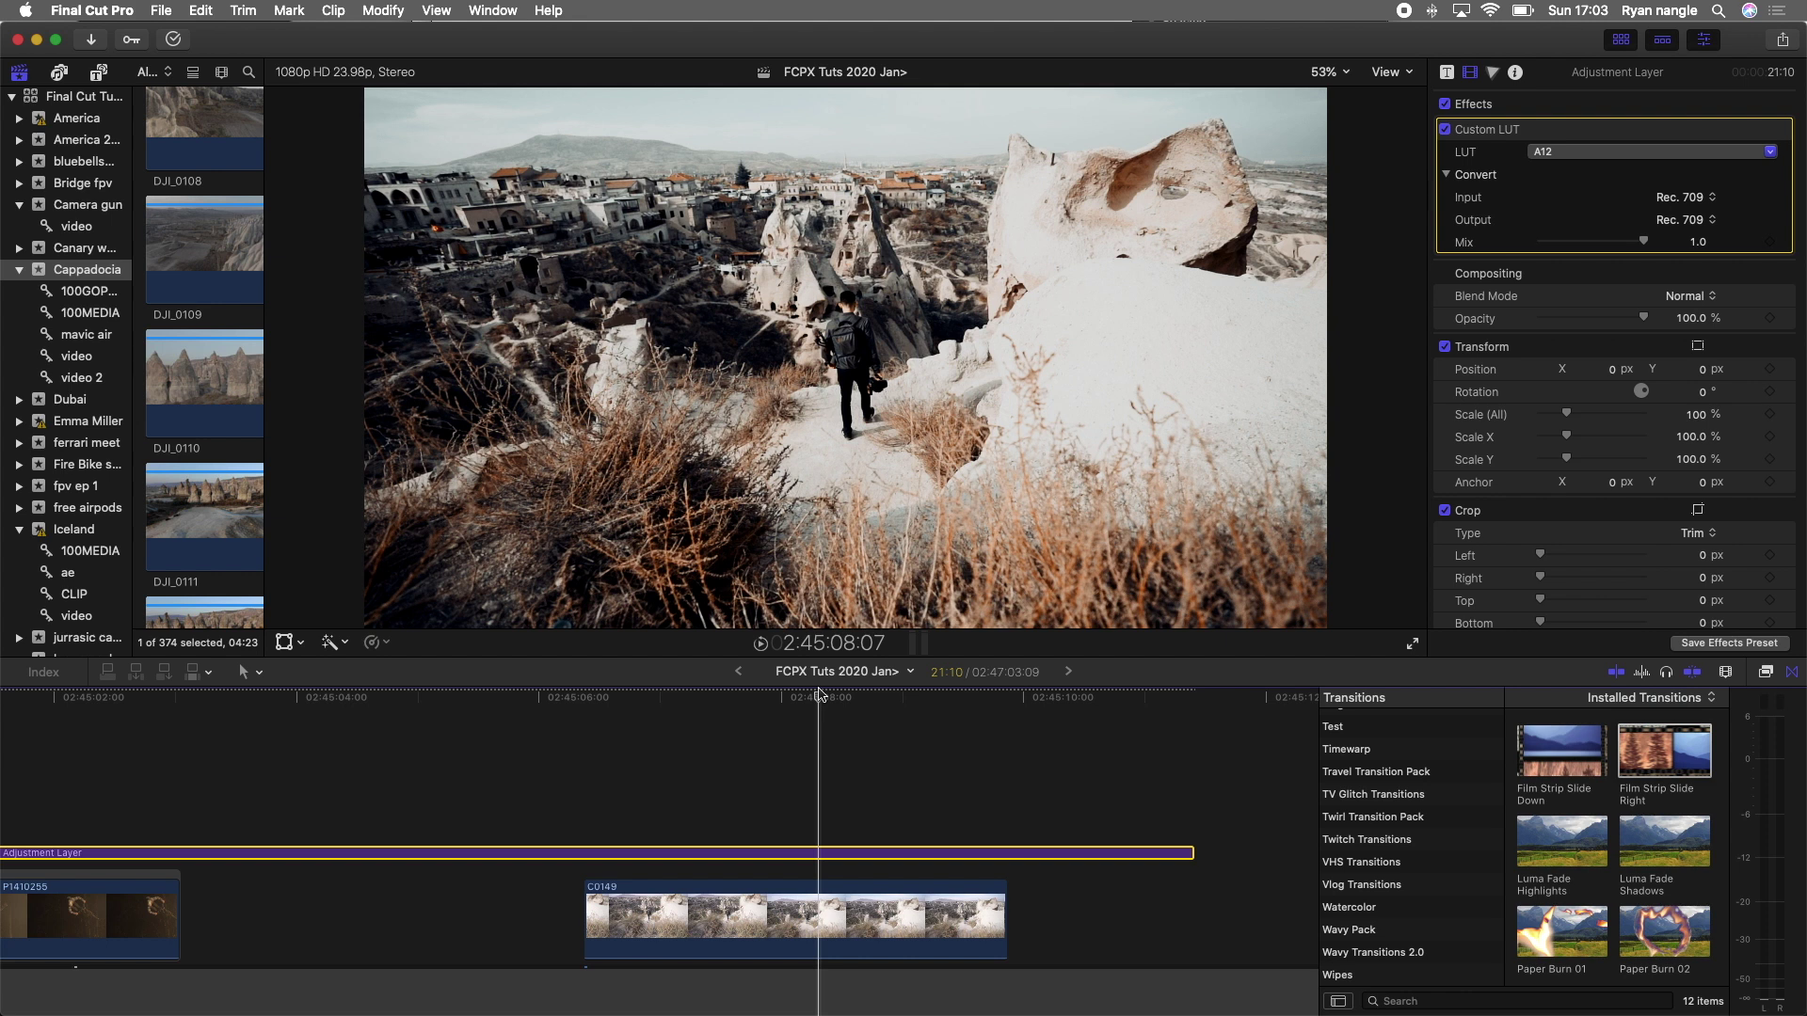
Try the A6.Log LUT from the Luts folder on the adjustment layer, comparing the image with the Custom LUT effect off and on
{"action": "left_click", "coordinate": [1770, 151]}
{"action": "mouse_move", "coordinate": [1656, 303]}
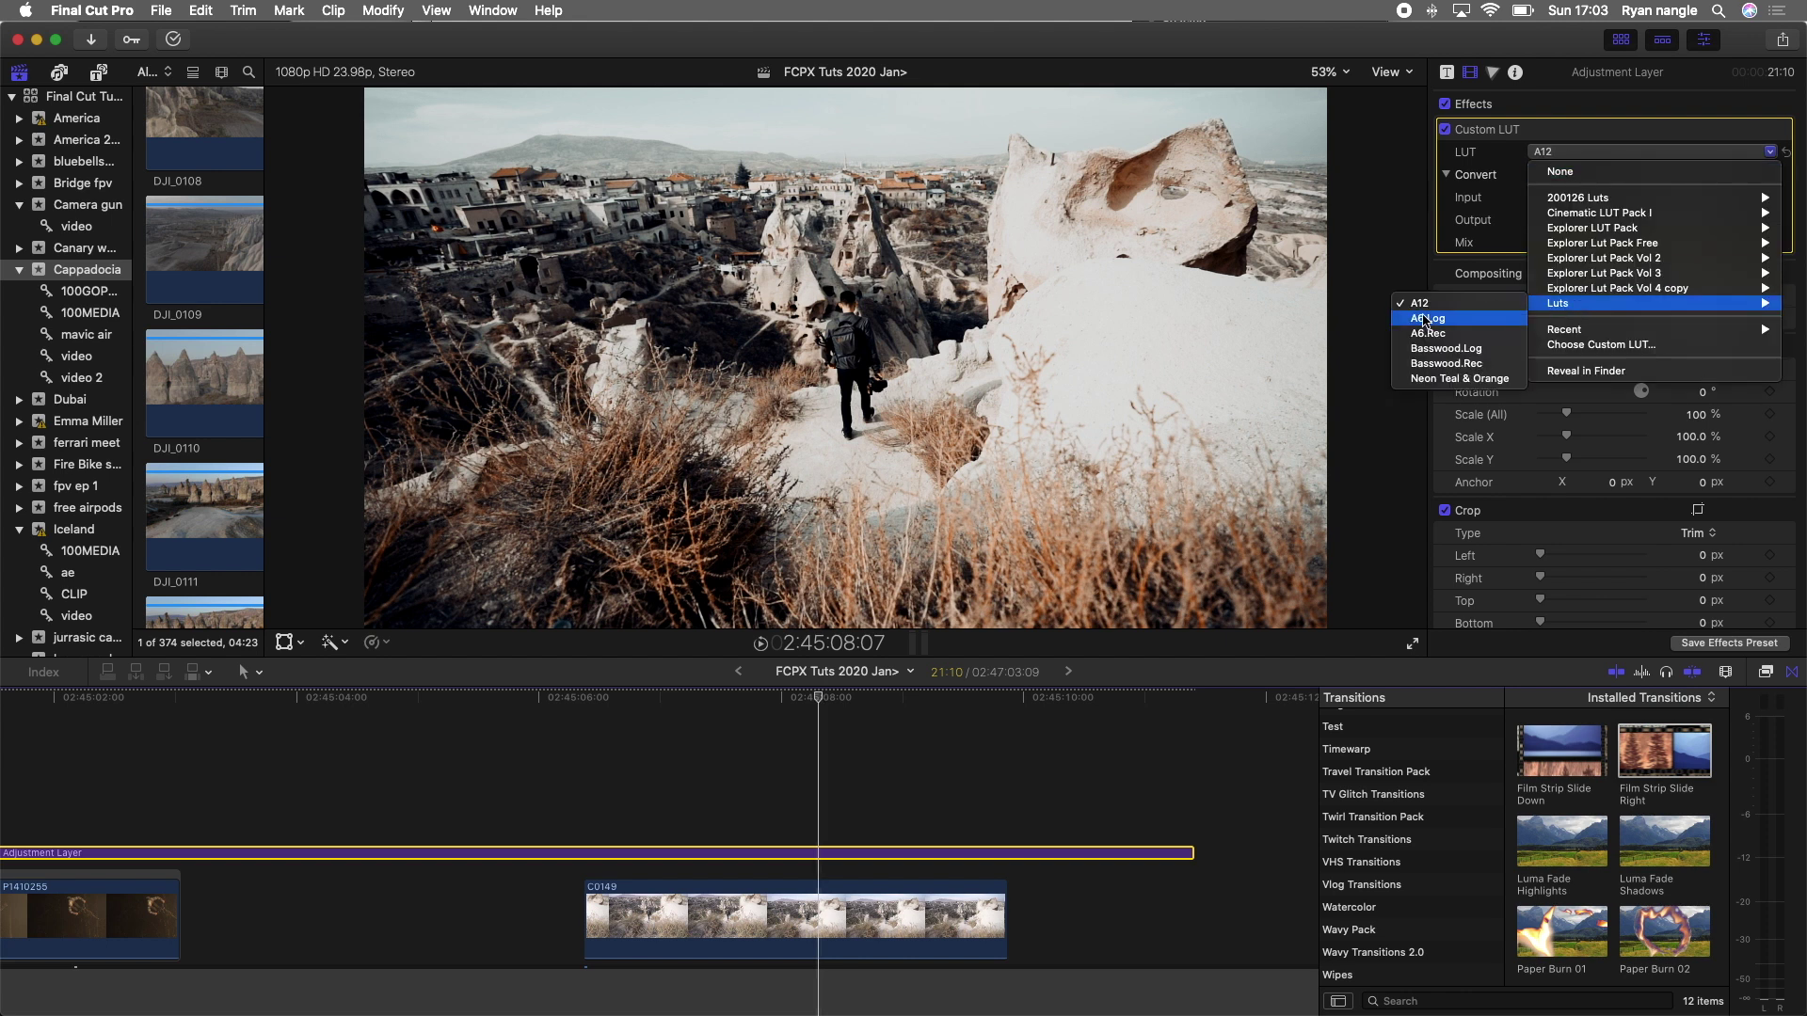
{"action": "left_click", "coordinate": [1445, 319]}
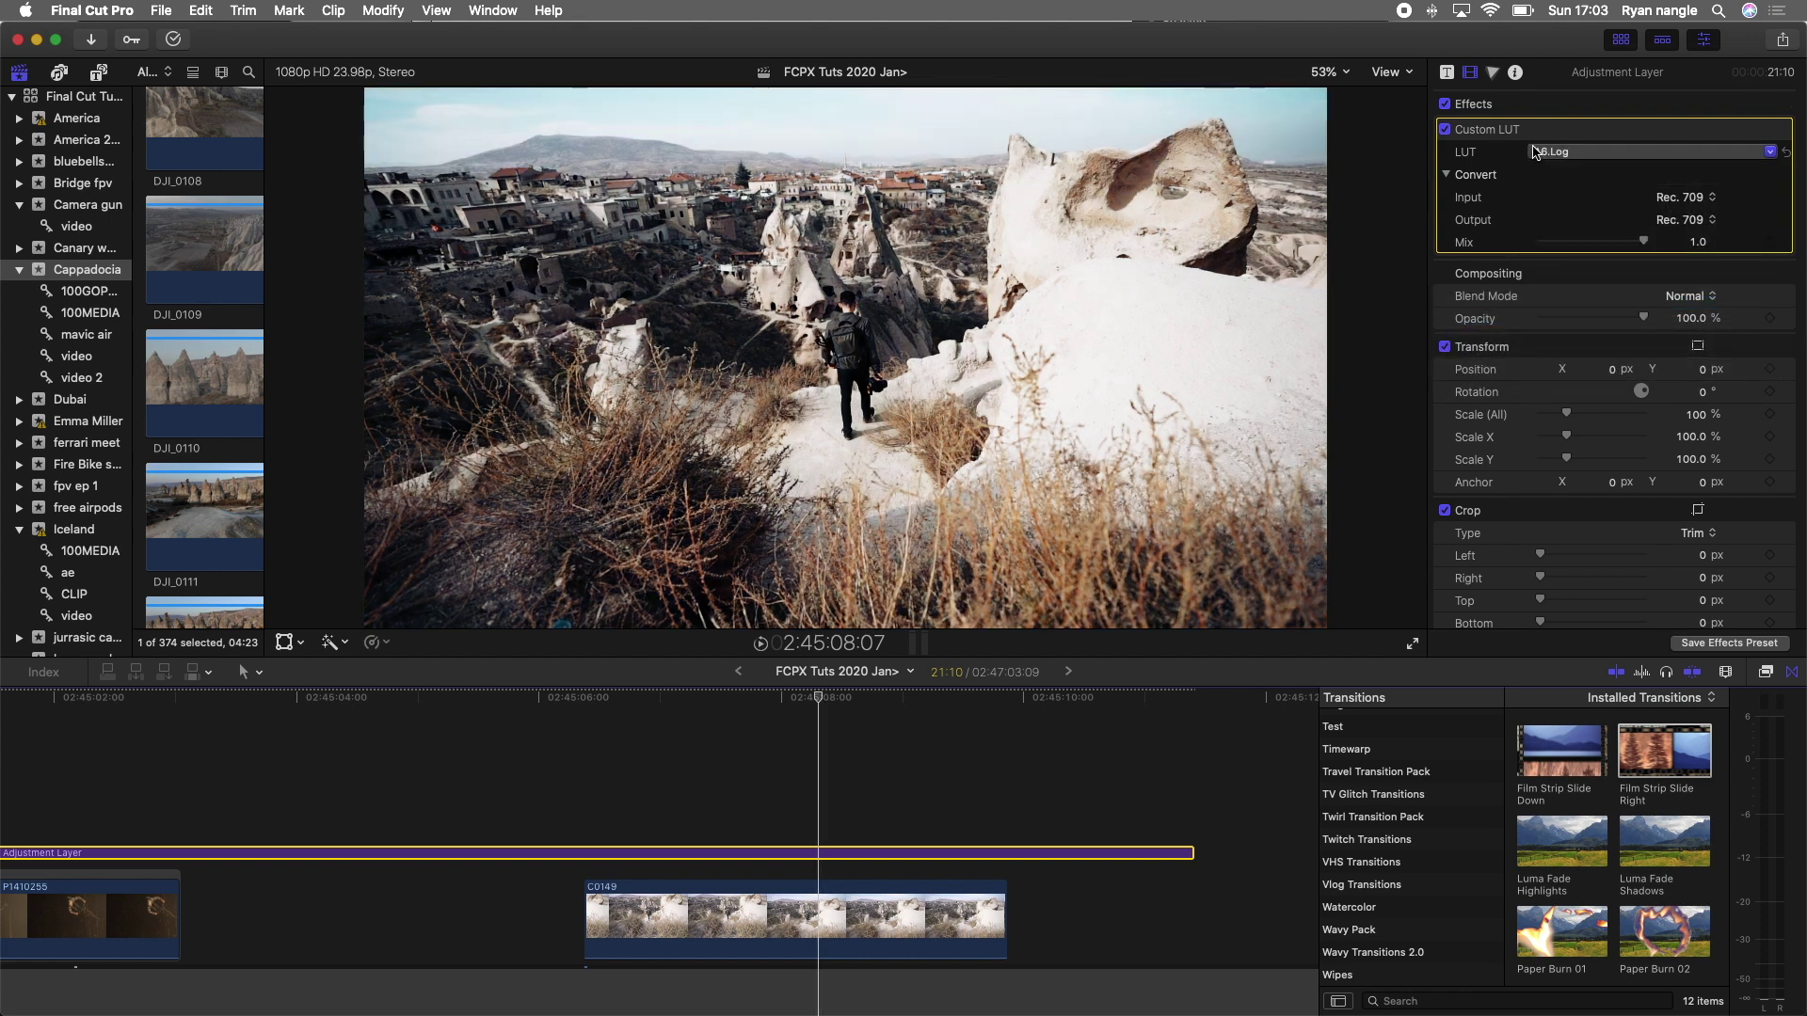
{"action": "left_click", "coordinate": [1446, 130]}
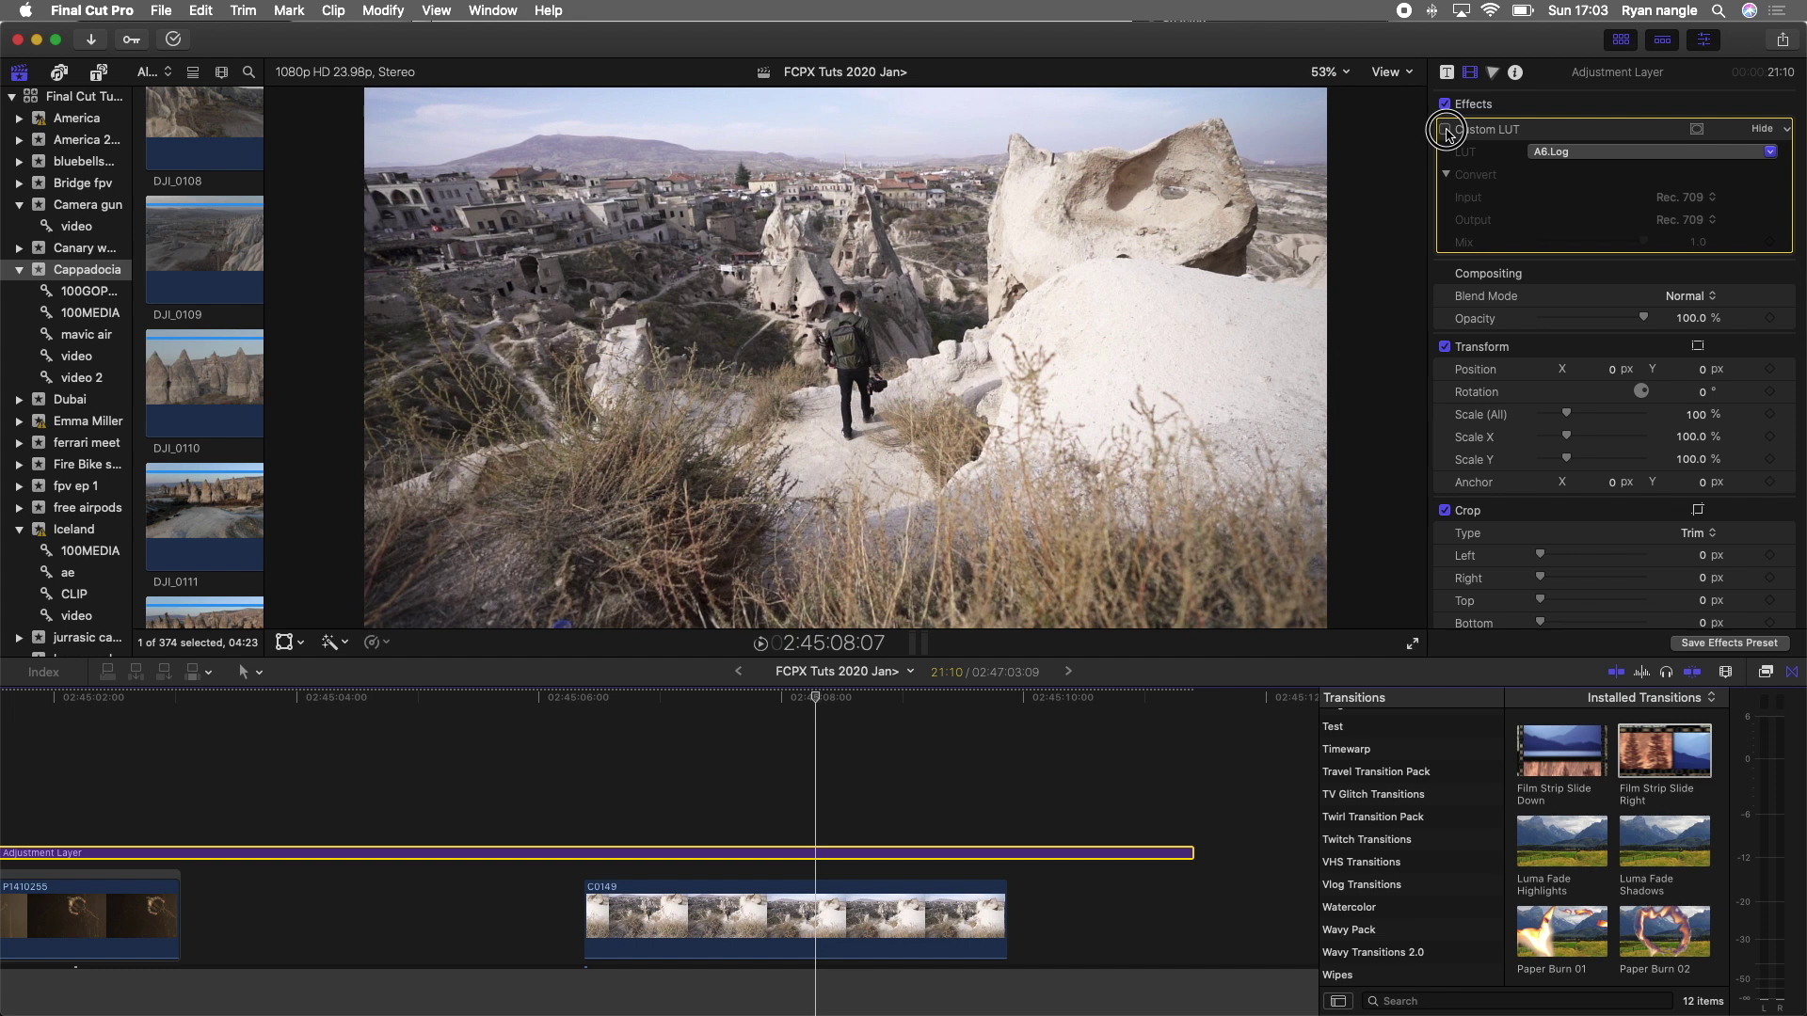
{"action": "left_click", "coordinate": [1445, 130]}
Try the Basswood.Log LUT from the Luts folder on the adjustment layer
{"action": "left_click", "coordinate": [1767, 152]}
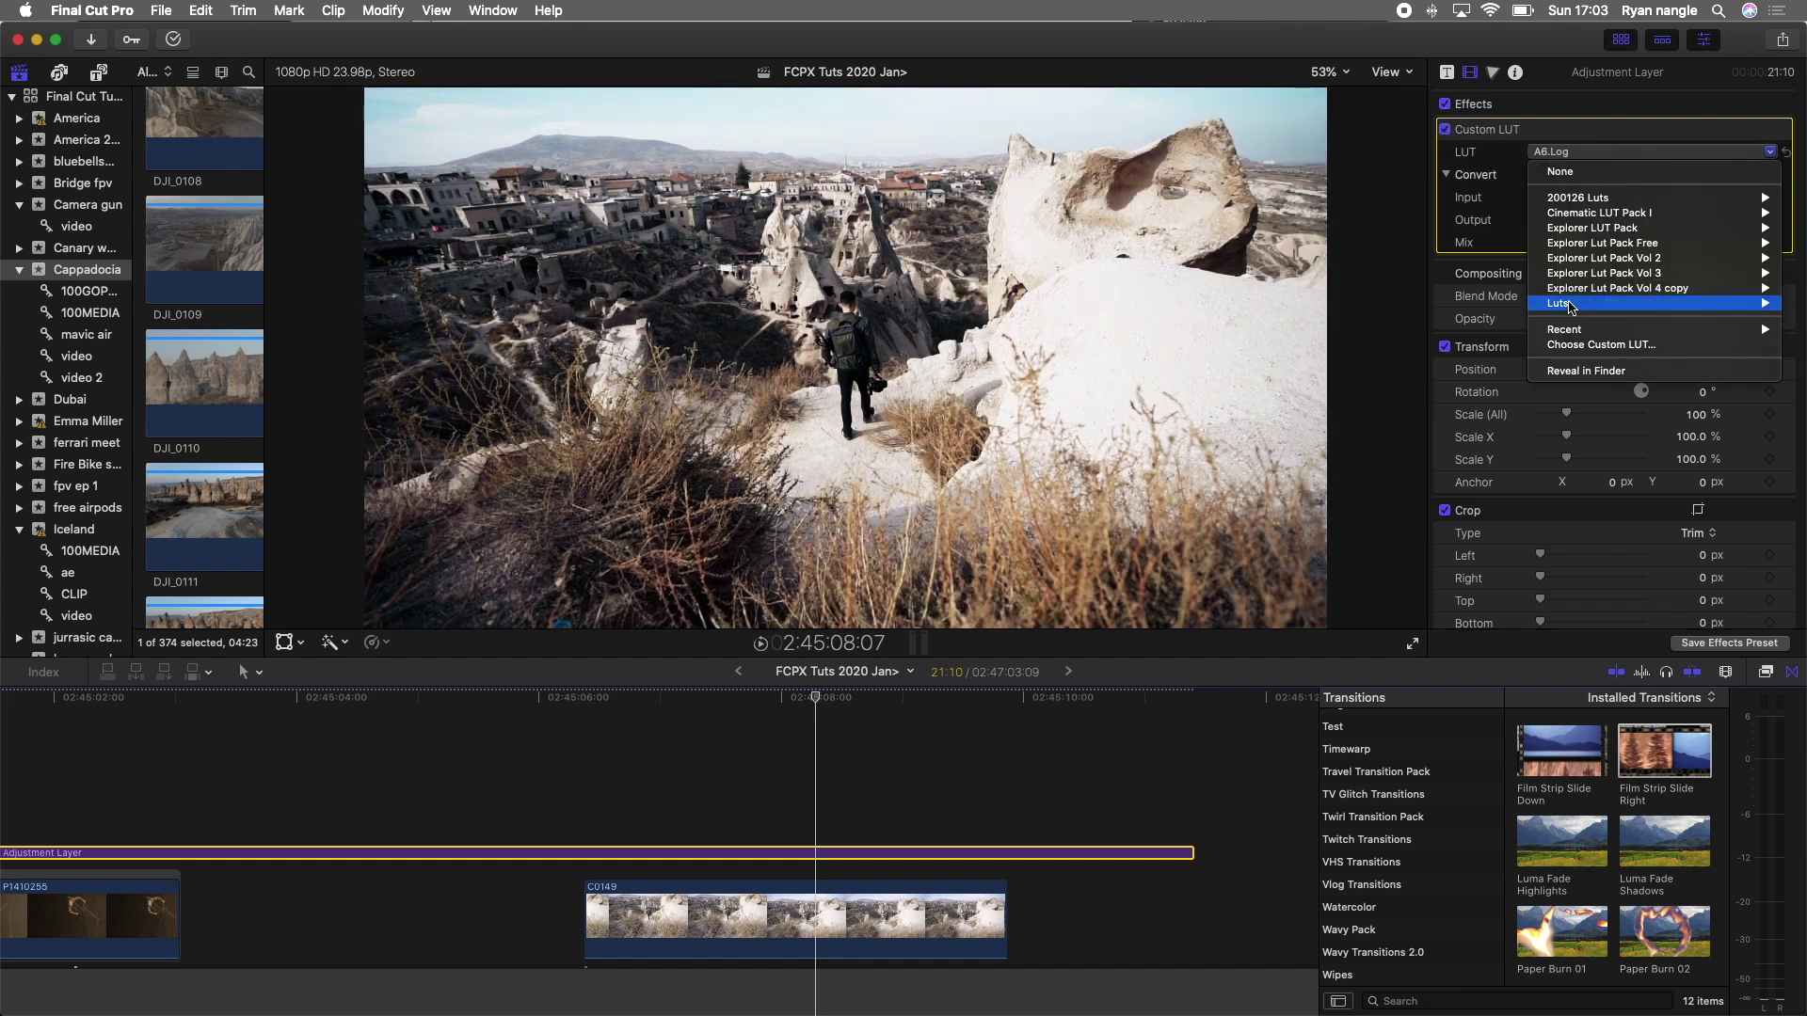
{"action": "mouse_move", "coordinate": [1553, 303]}
{"action": "left_click", "coordinate": [1448, 349]}
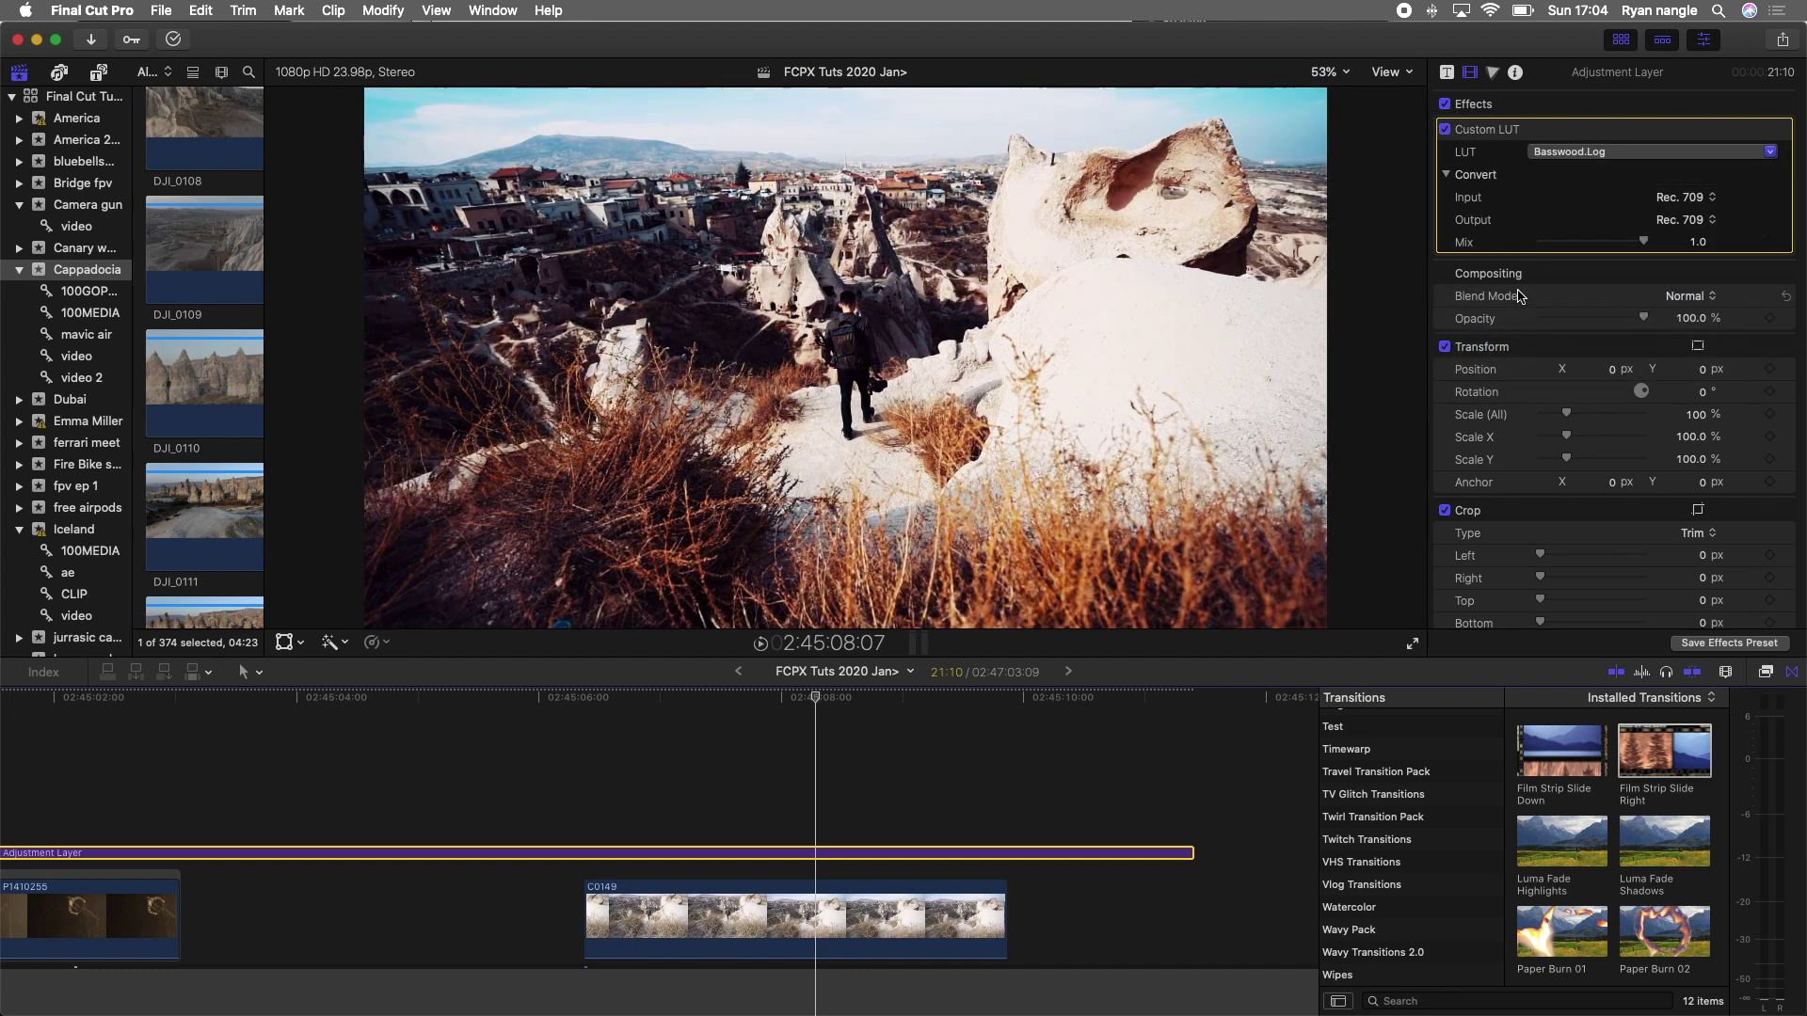
Set the adjustment layer's Custom LUT to Neon Teal & Orange from the Luts folder
{"action": "left_click", "coordinate": [1577, 154]}
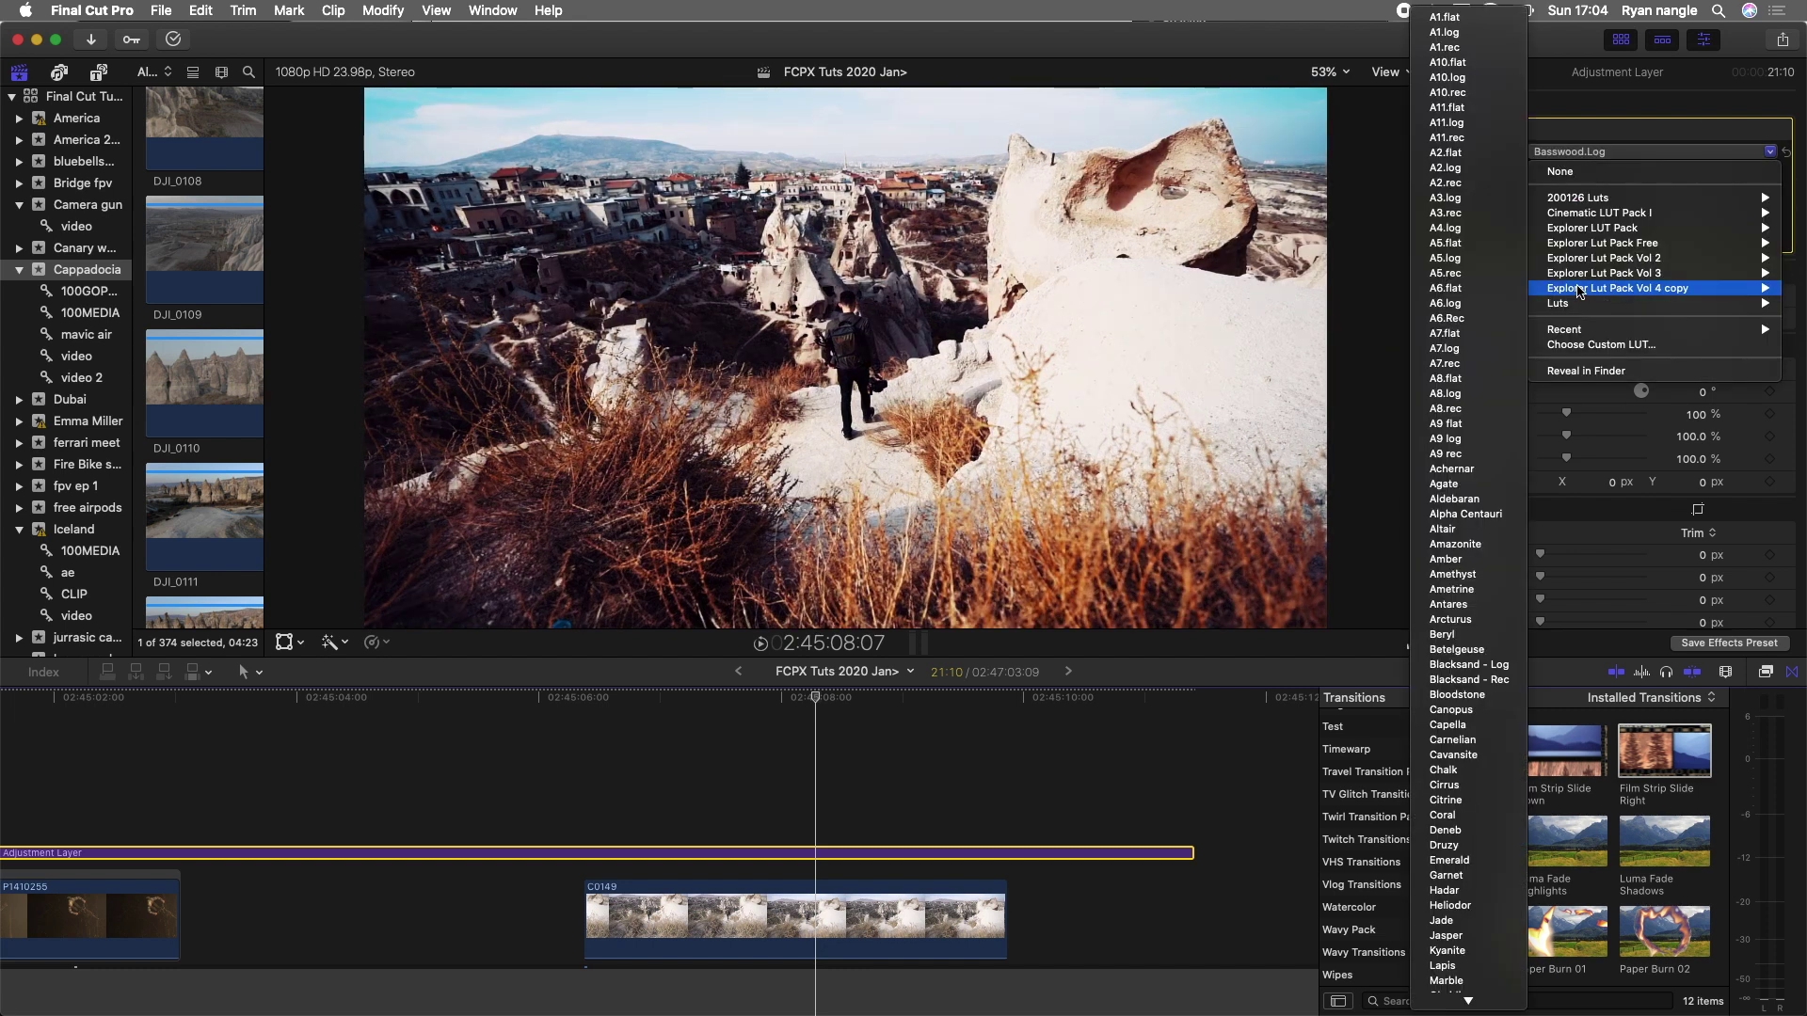
{"action": "mouse_move", "coordinate": [1562, 303]}
{"action": "left_click", "coordinate": [1468, 379]}
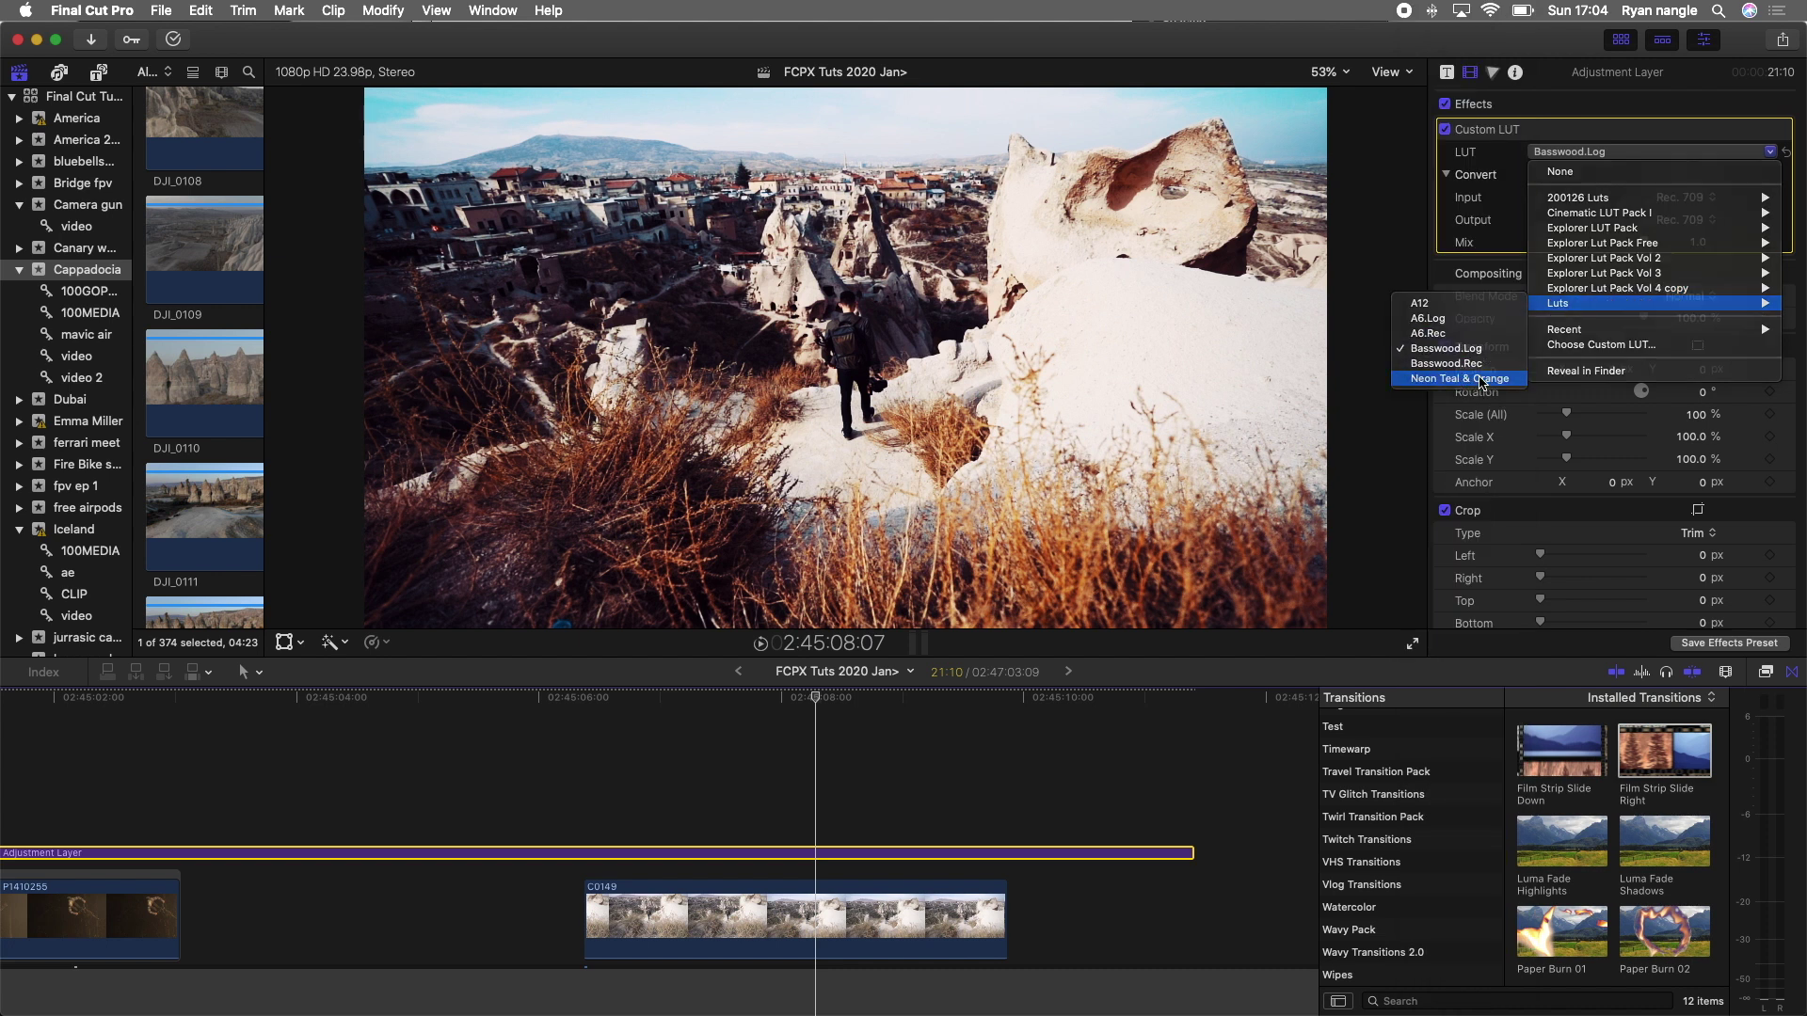
{"action": "left_click", "coordinate": [885, 694]}
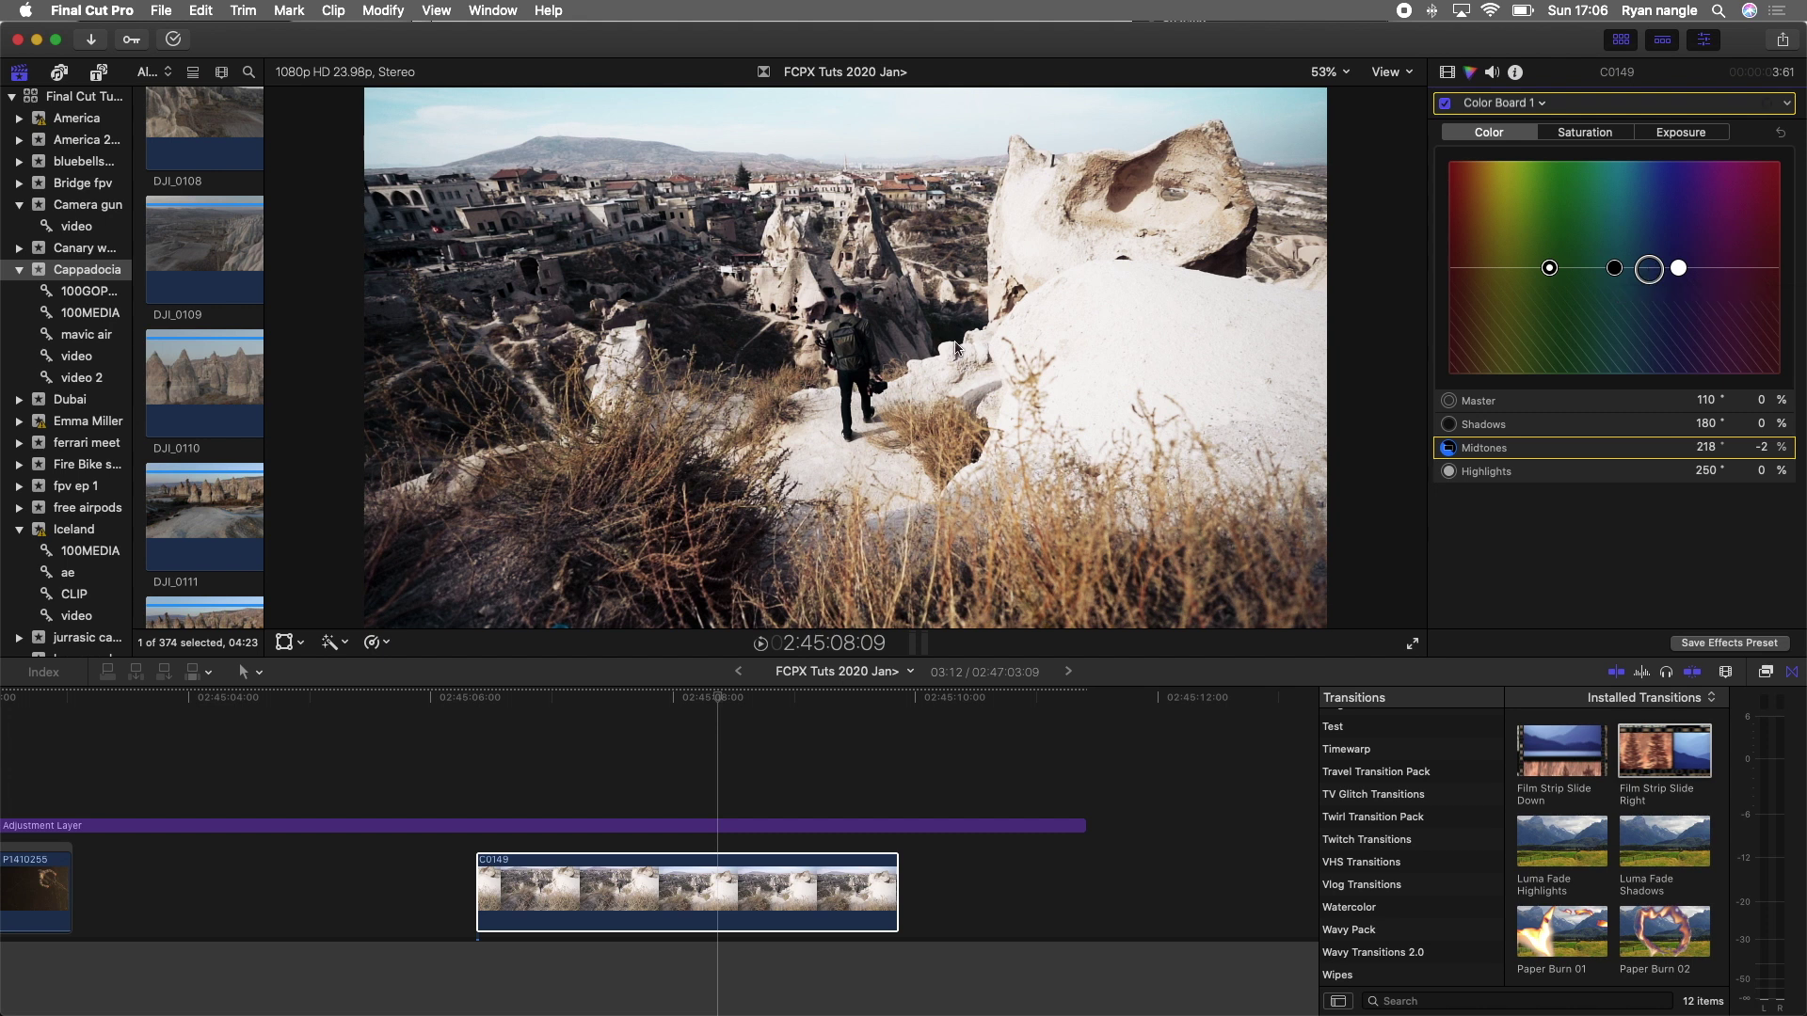
Test a blue midtone tint of about 18% on clip C0149's Color Board, and bring the midtones back to 0% at 215°
{"action": "left_click", "coordinate": [697, 889]}
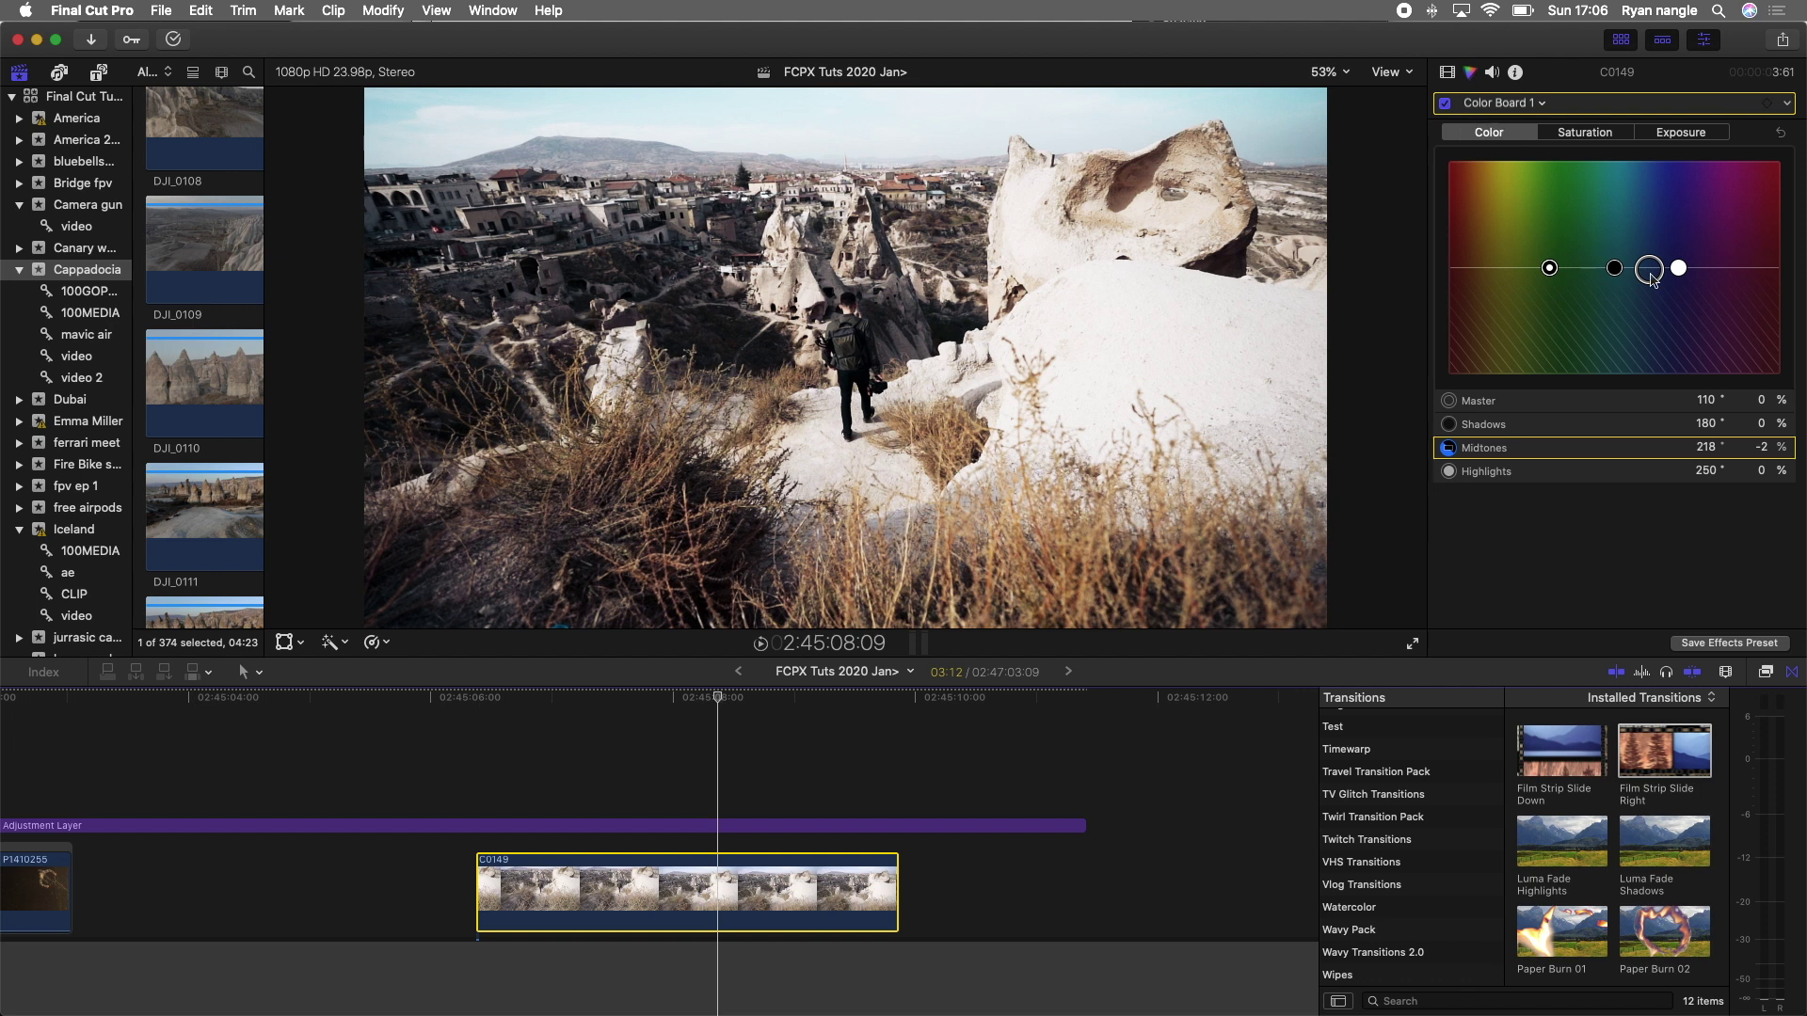
{"action": "left_click_drag", "start_coordinate": [1651, 274], "coordinate": [1650, 257]}
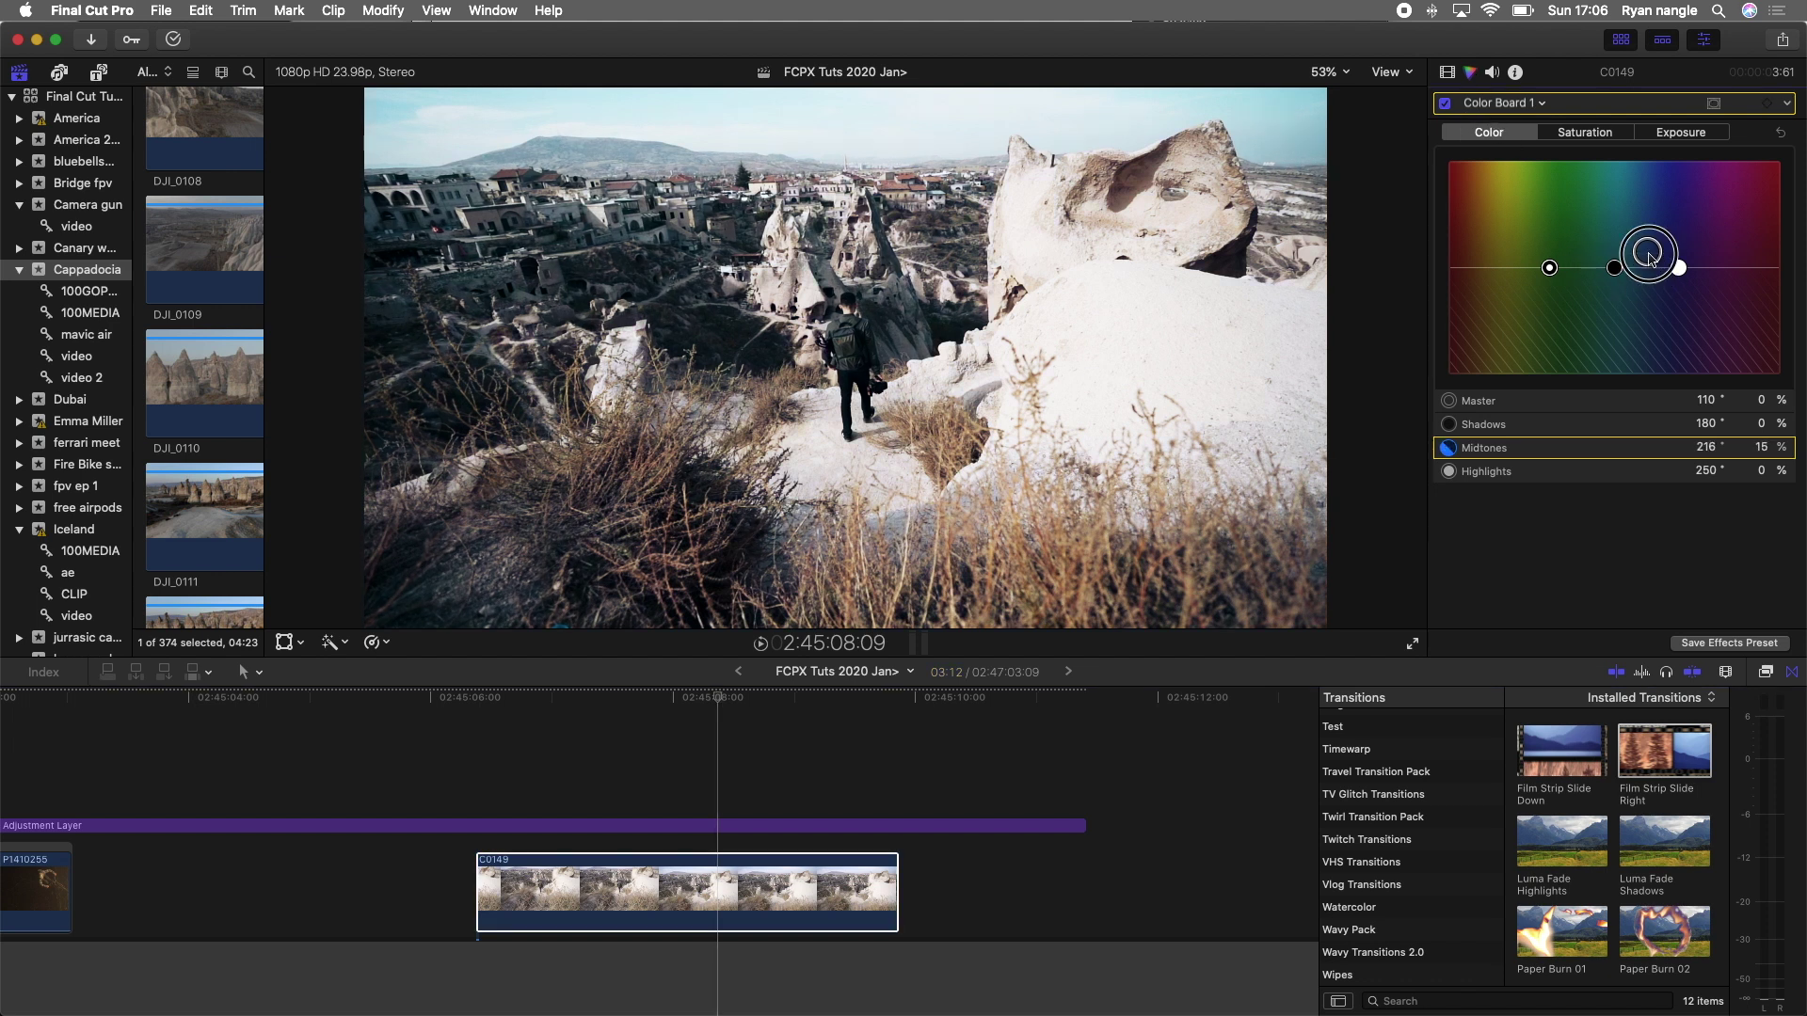
{"action": "left_click_drag", "start_coordinate": [1650, 257], "coordinate": [1649, 254]}
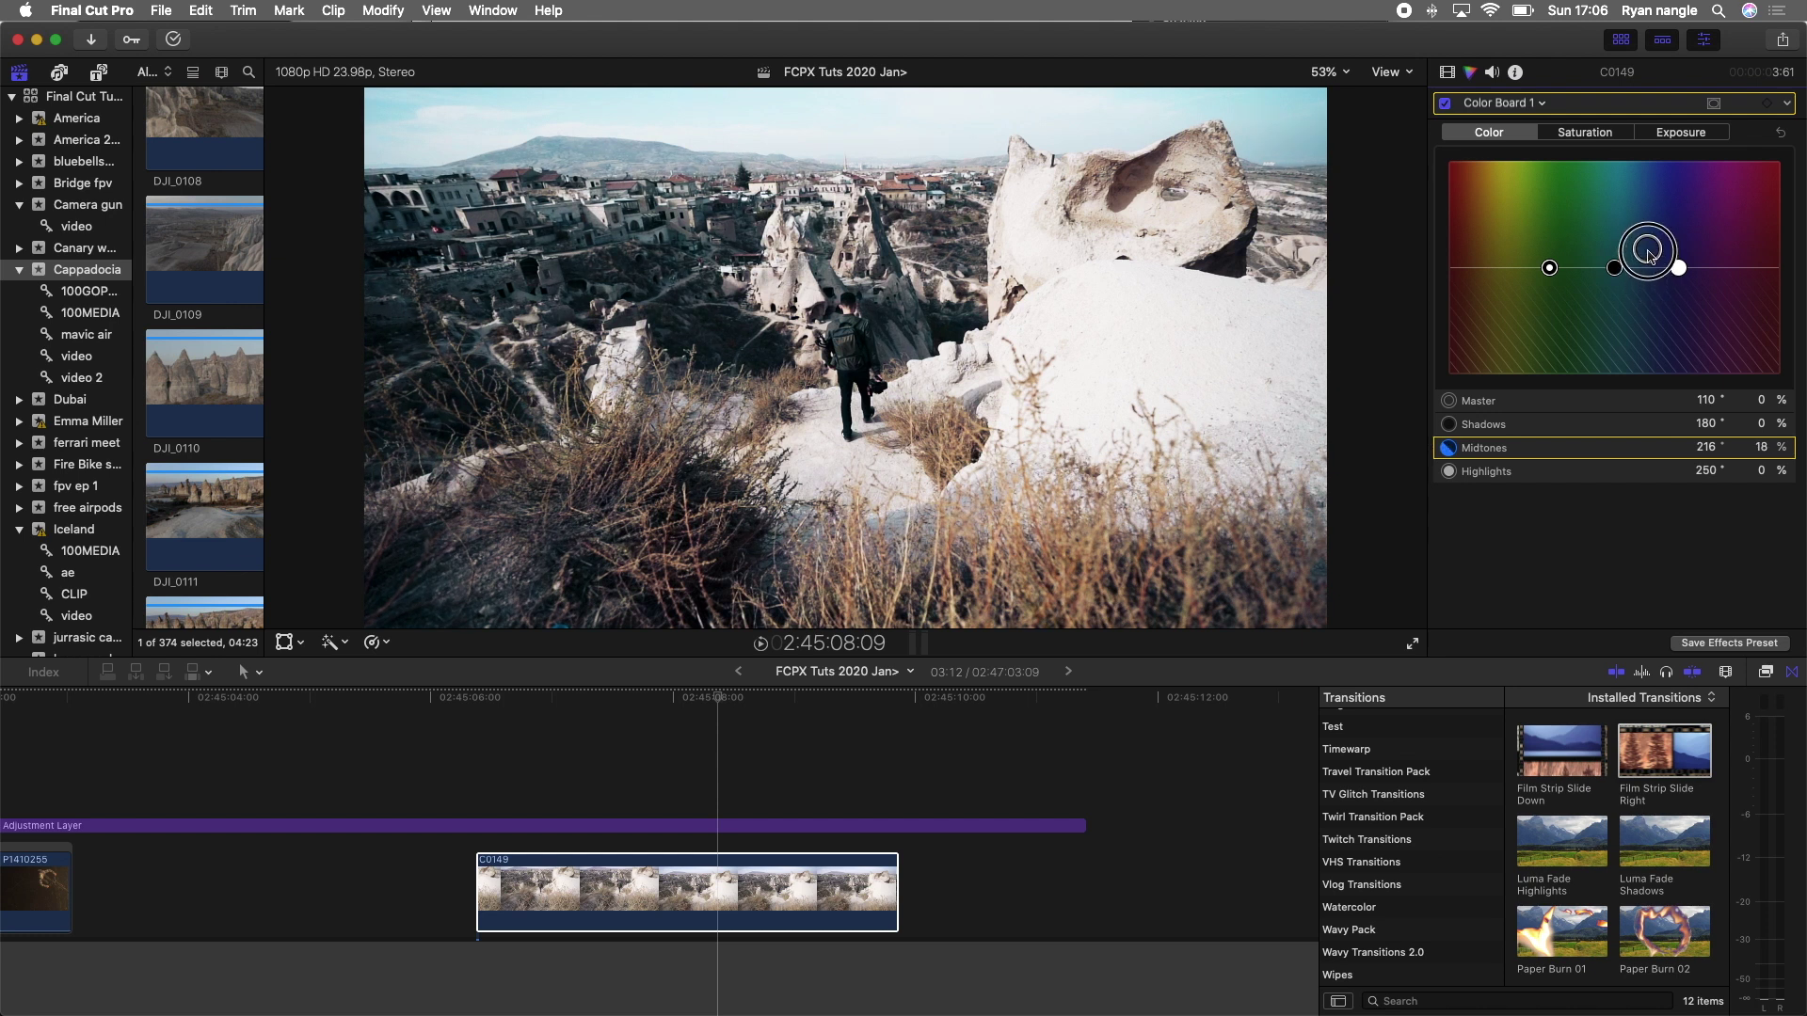
{"action": "mouse_move", "coordinate": [1649, 254]}
{"action": "left_mouse_down"}
{"action": "mouse_move", "coordinate": [1647, 295]}
{"action": "mouse_move", "coordinate": [1648, 252]}
{"action": "left_mouse_up"}
{"action": "left_click_drag", "start_coordinate": [1647, 254], "coordinate": [1649, 273]}
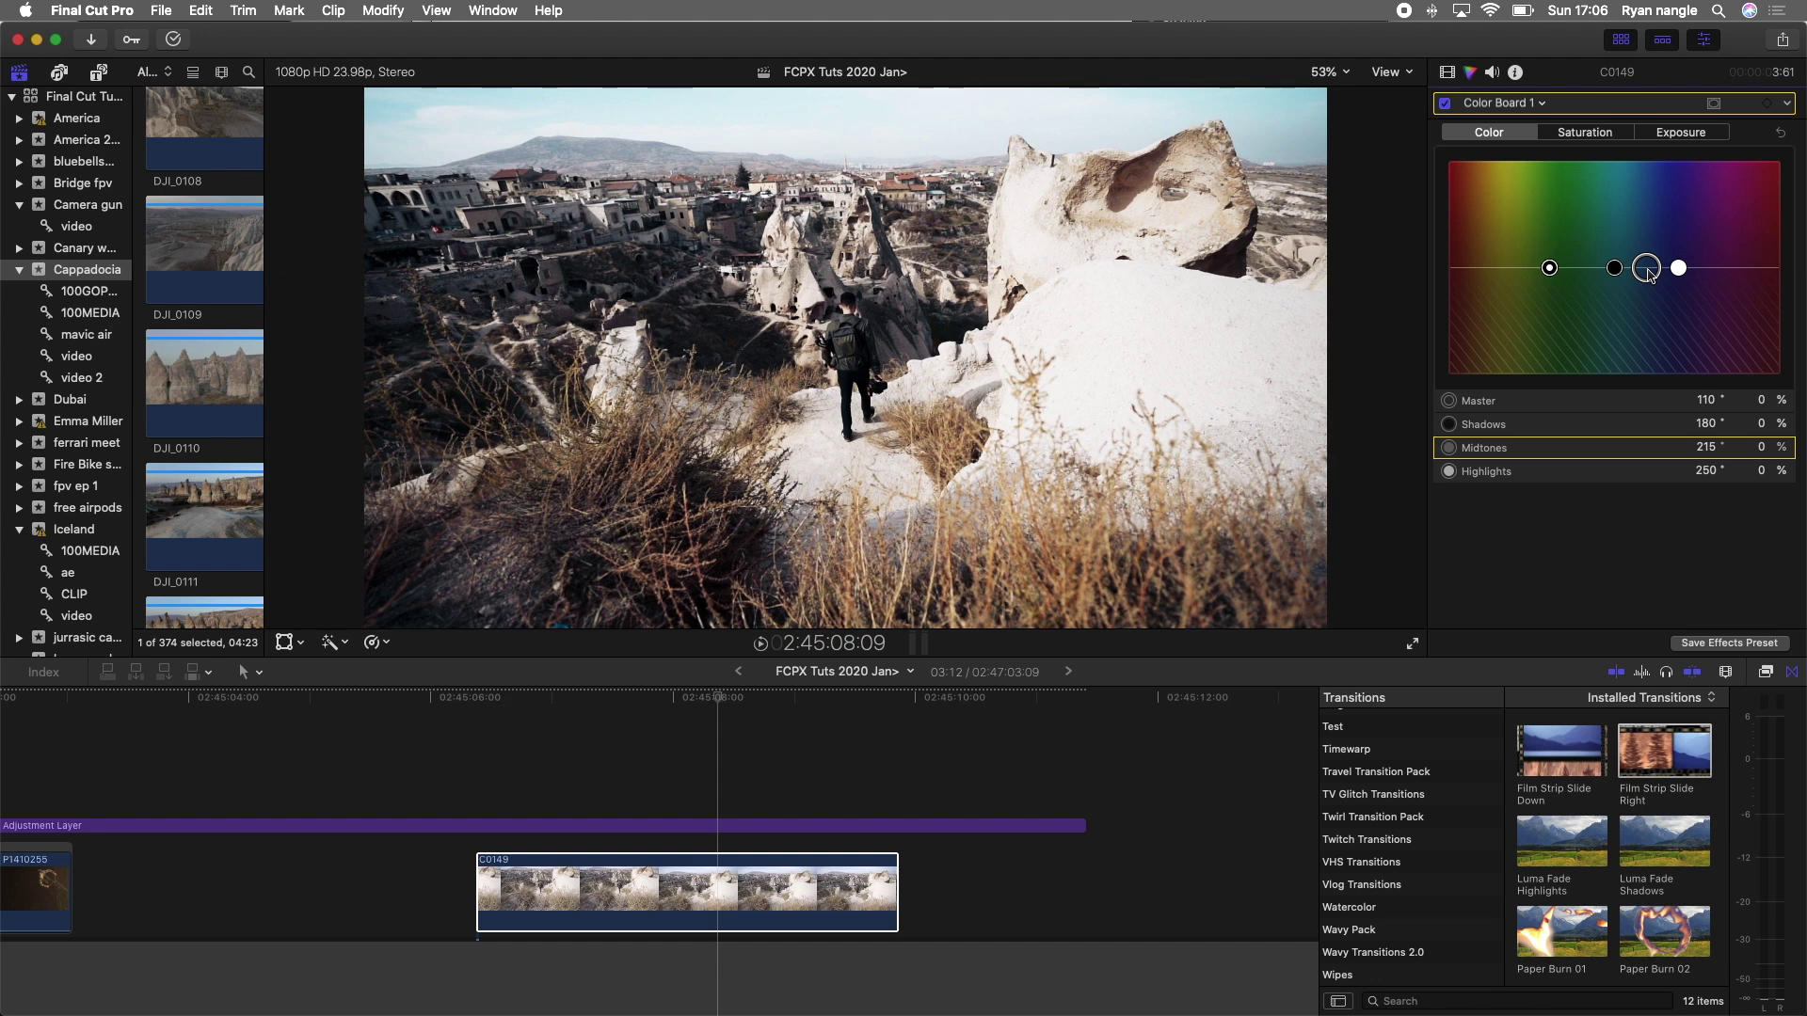